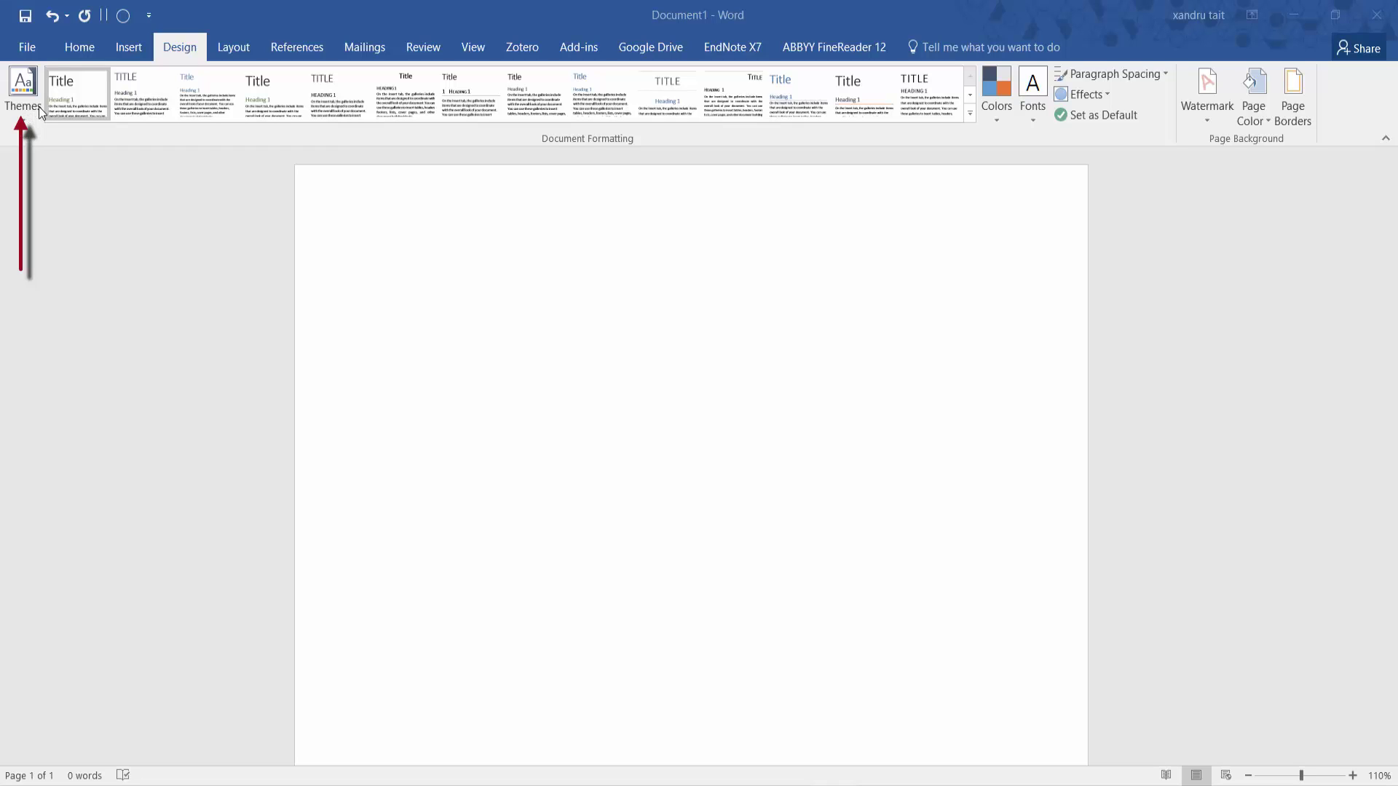
Step: Paste the My Header line and five sample paragraphs, then style My Header as Heading 1
{"action": "left_click", "coordinate": [357, 258]}
{"action": "type", "text": "My Header  Video provides a powerful way to help you prove your point. When you click Online Video, you can paste in the embed code for the video you want to add. You can also type a keyword to search online for the video that best fits your document. To make your document look professionally produced, Word provides header, footer, cover page, and text box designs that complement each other. For example, you can add a matching cover page, header, and sidebar. Click Insert and then choose the elements you want from the different galleries. Themes and styles also help keep your document coordinated. When you click Design and choose a new Theme, the pictures, charts, and SmartArt graphics change to match your new theme. When you apply styles, your headings change to match the new theme. Save time in Word with new buttons that show up where you need them. To change the way a picture fits in your document, click it and a button for layout options appears next to it. When you work on a table, click where you want to add a row or a column, and then click the plus sign. Reading is easier, too, in the new Reading view. You can collapse parts of the document and focus on the text you want. If you need to stop reading before you reach the end, Word remembers where you left off - even on another device."}
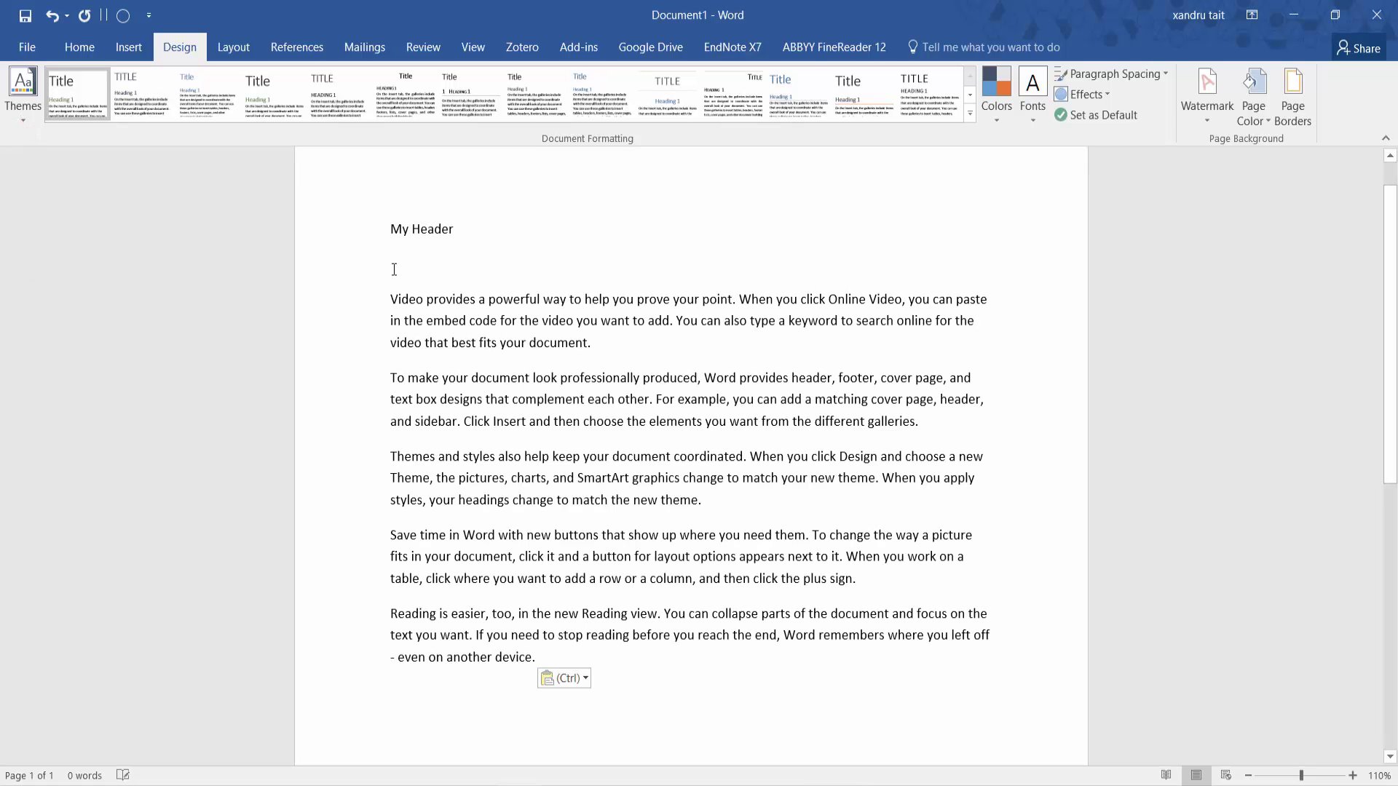
{"action": "left_click", "coordinate": [477, 223]}
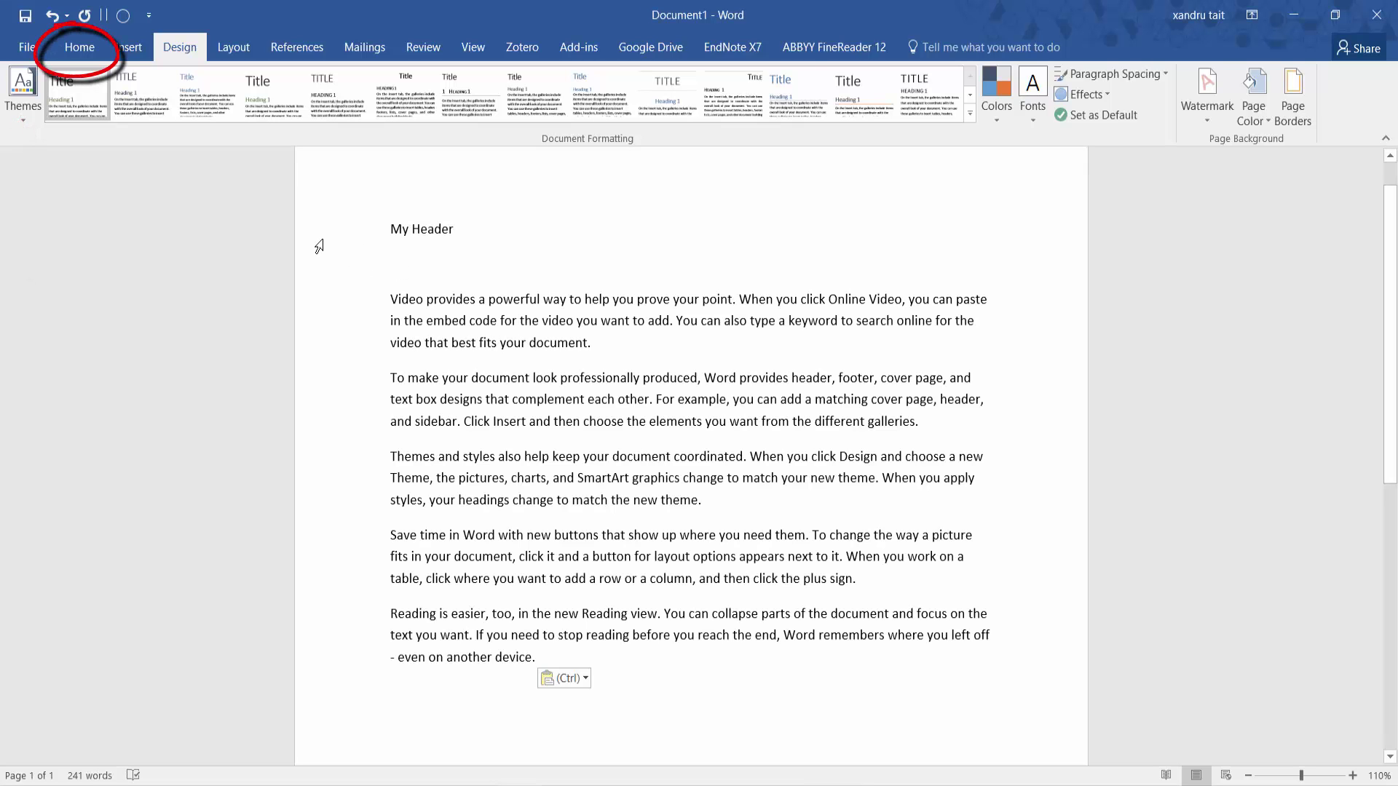
{"action": "left_click", "coordinate": [82, 51]}
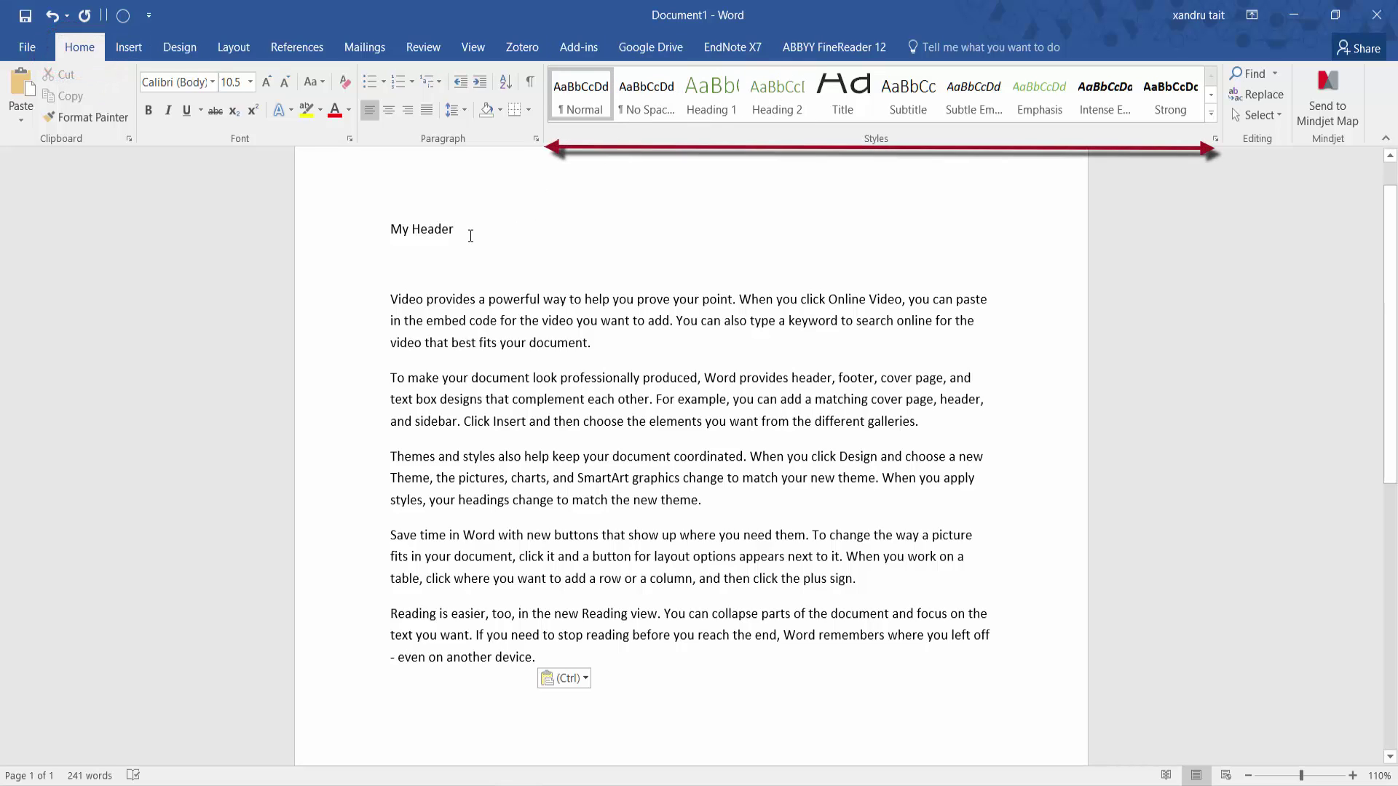
{"action": "left_click_drag", "start_coordinate": [466, 230], "coordinate": [405, 245]}
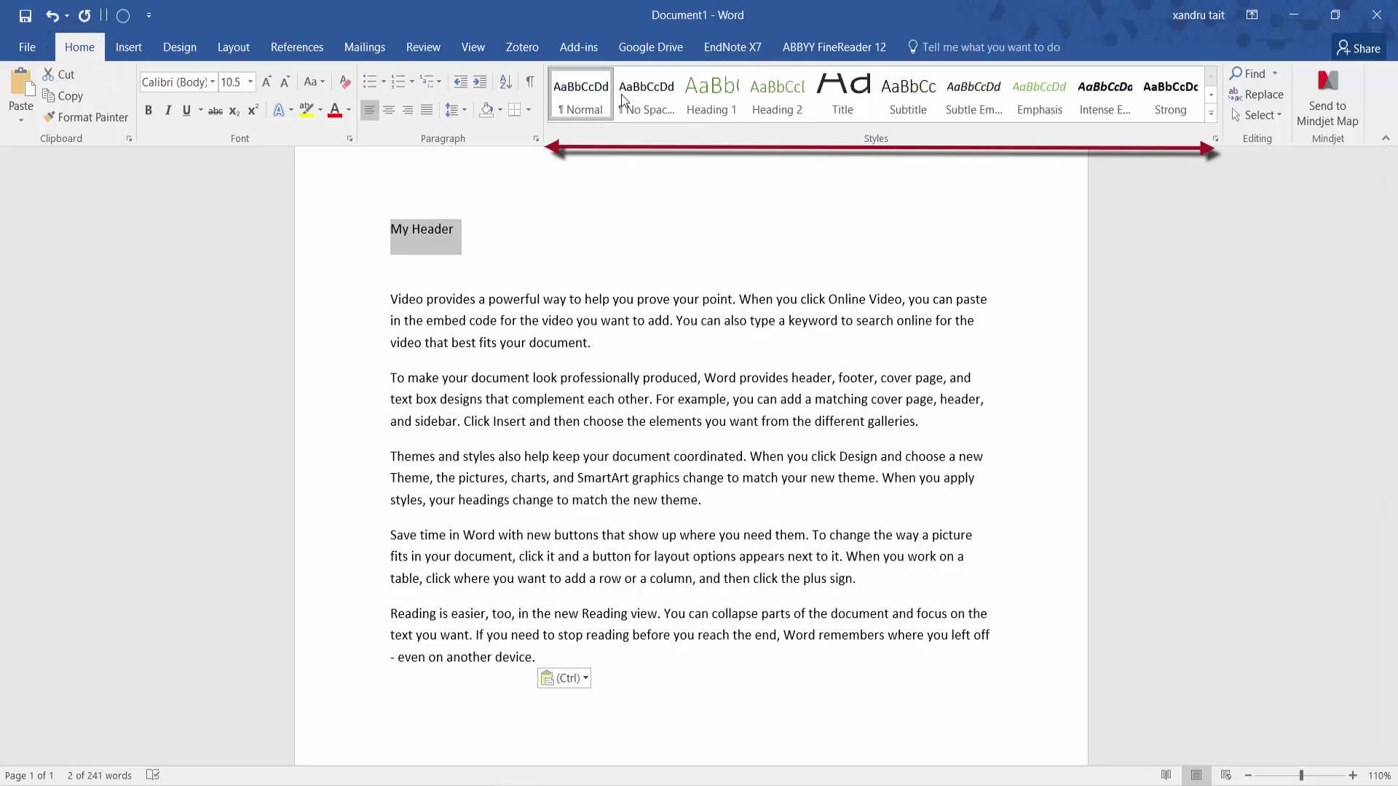
{"action": "left_click", "coordinate": [639, 88]}
{"action": "left_click", "coordinate": [687, 93]}
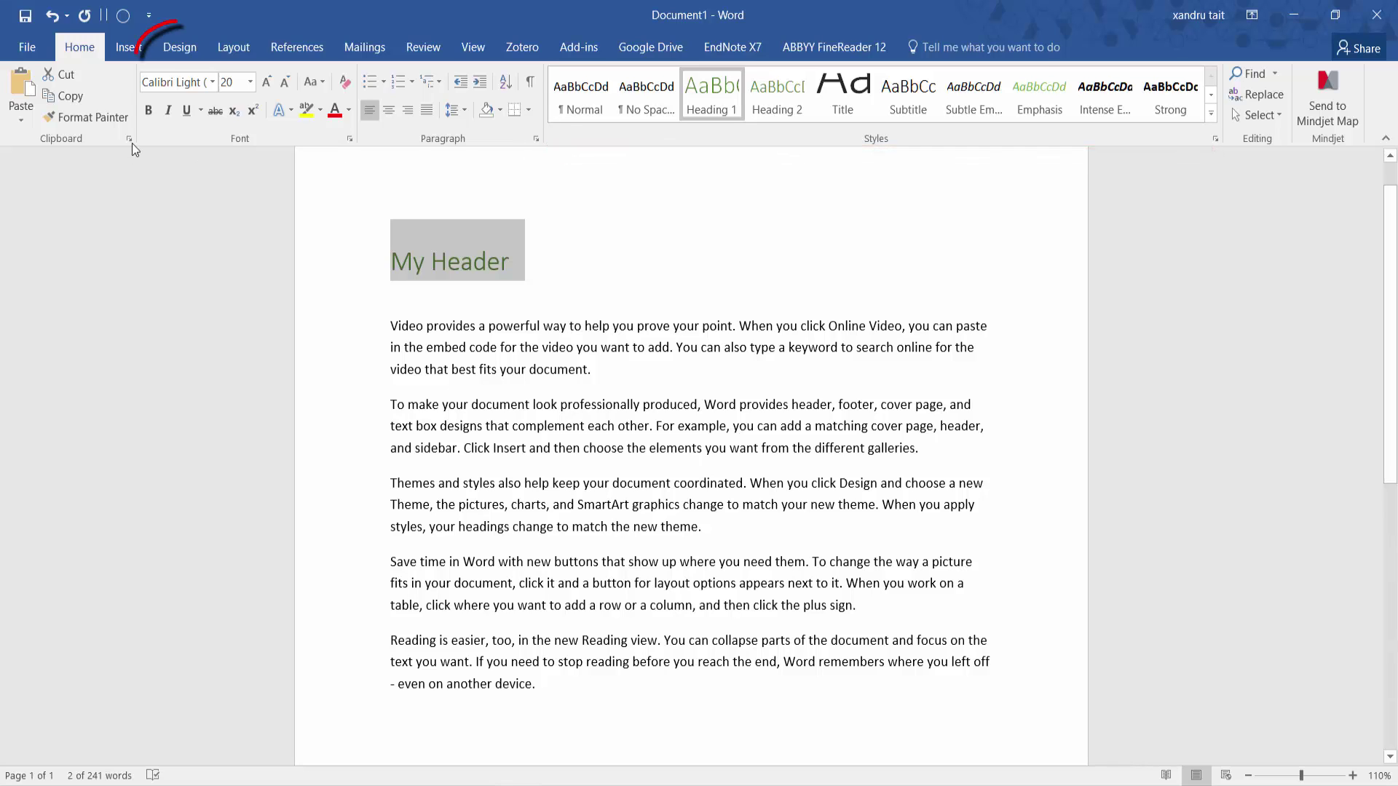
Step: Apply the Metropolitan theme so My Header and the paragraphs use Calibri Light
{"action": "left_click", "coordinate": [169, 53]}
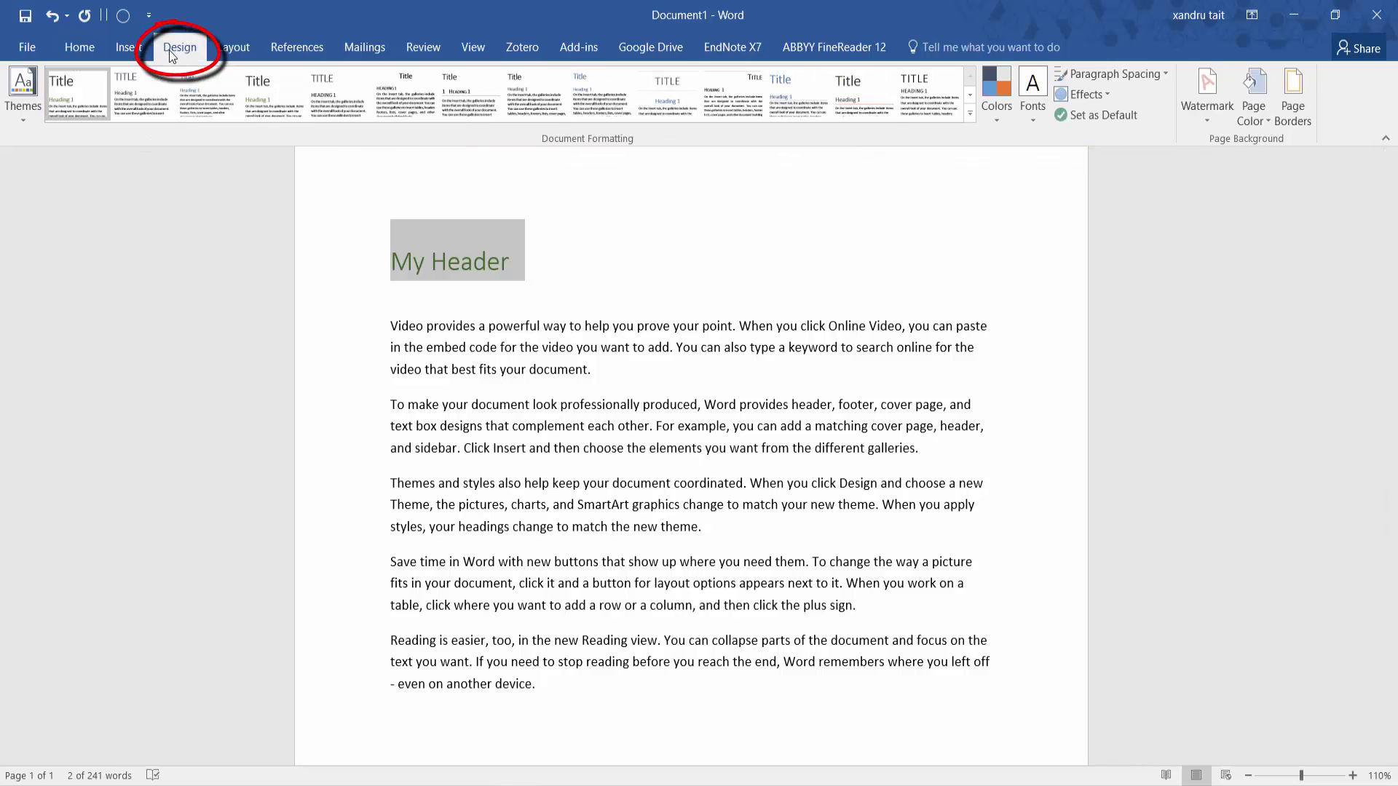
{"action": "left_click", "coordinate": [28, 116]}
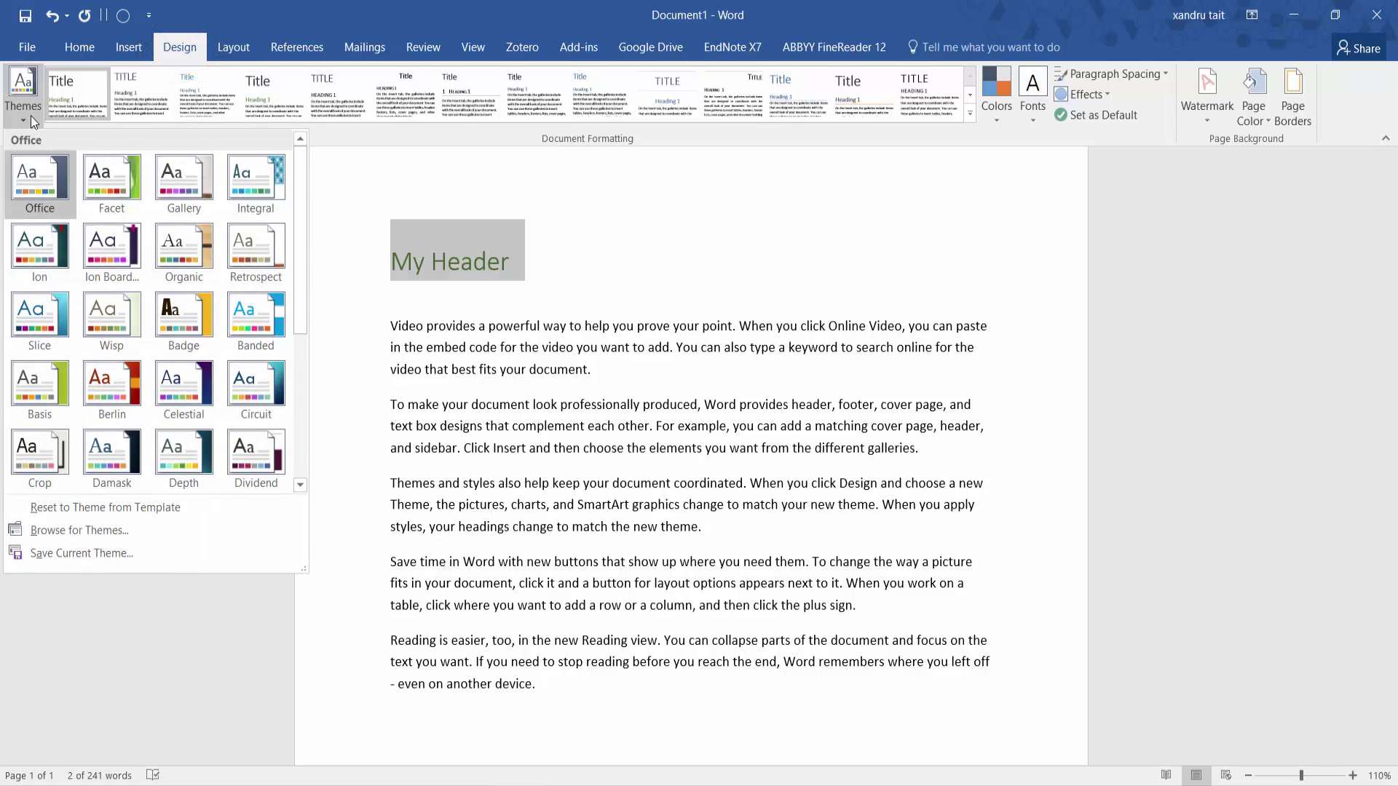
{"action": "scroll", "coordinate": [299, 308], "scroll_direction": "down", "scroll_amount": 4}
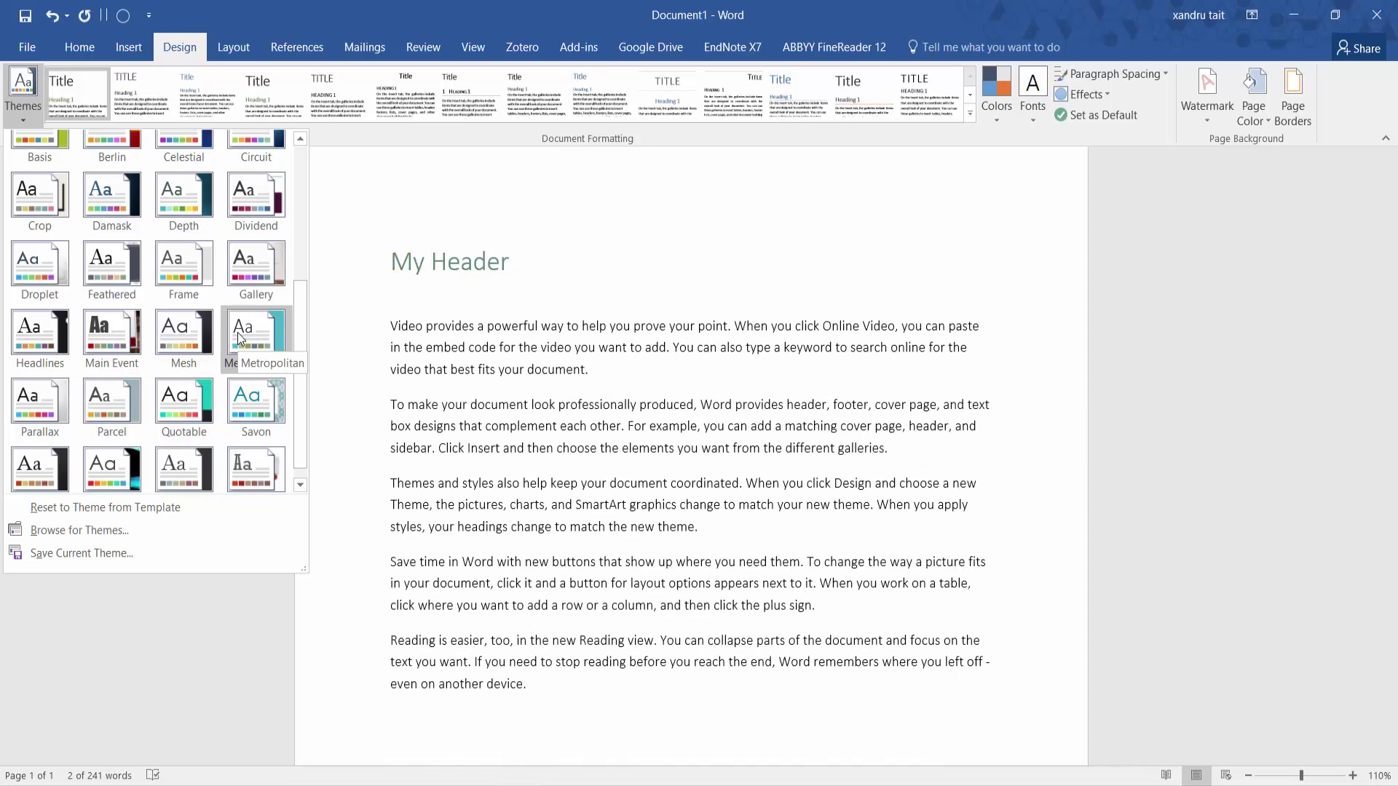
{"action": "left_click", "coordinate": [237, 334]}
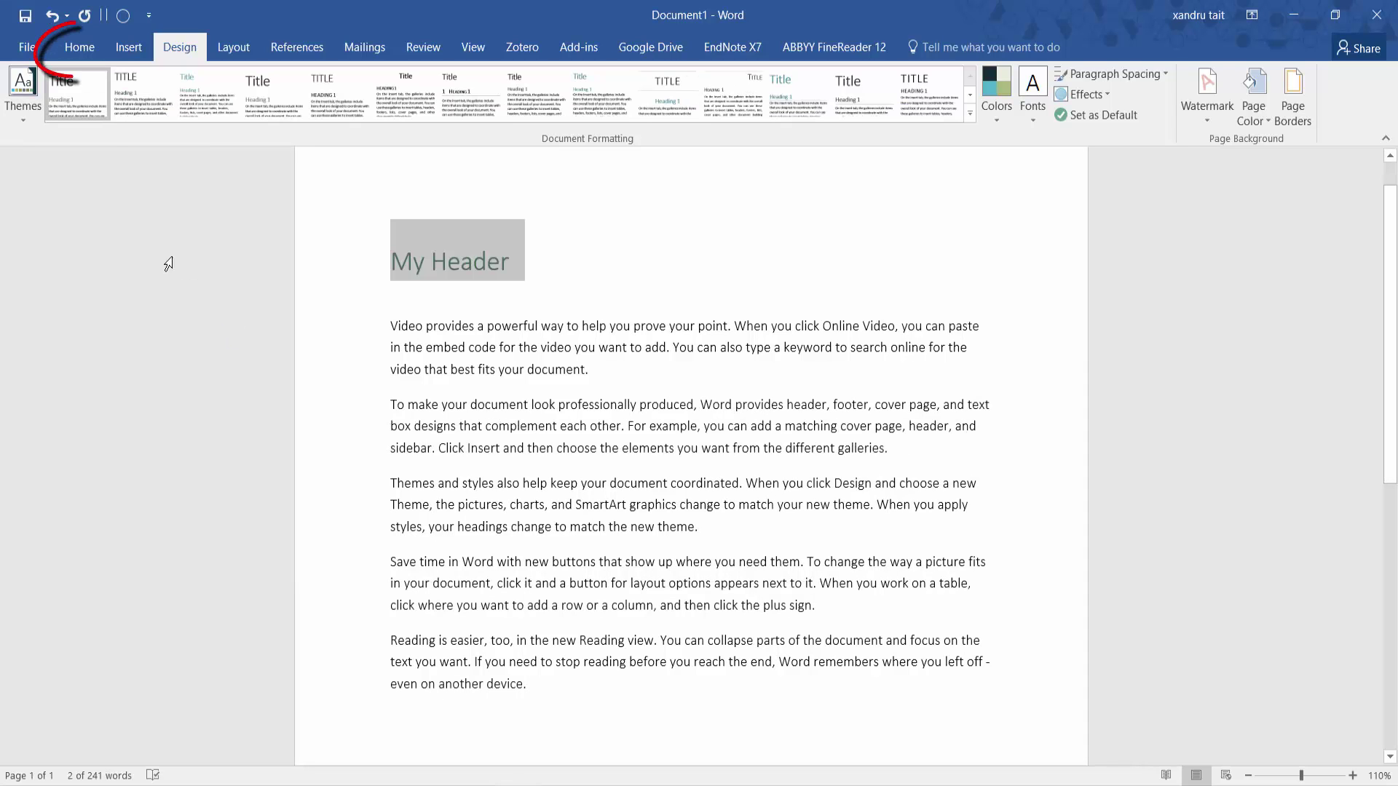
{"action": "left_click", "coordinate": [80, 48]}
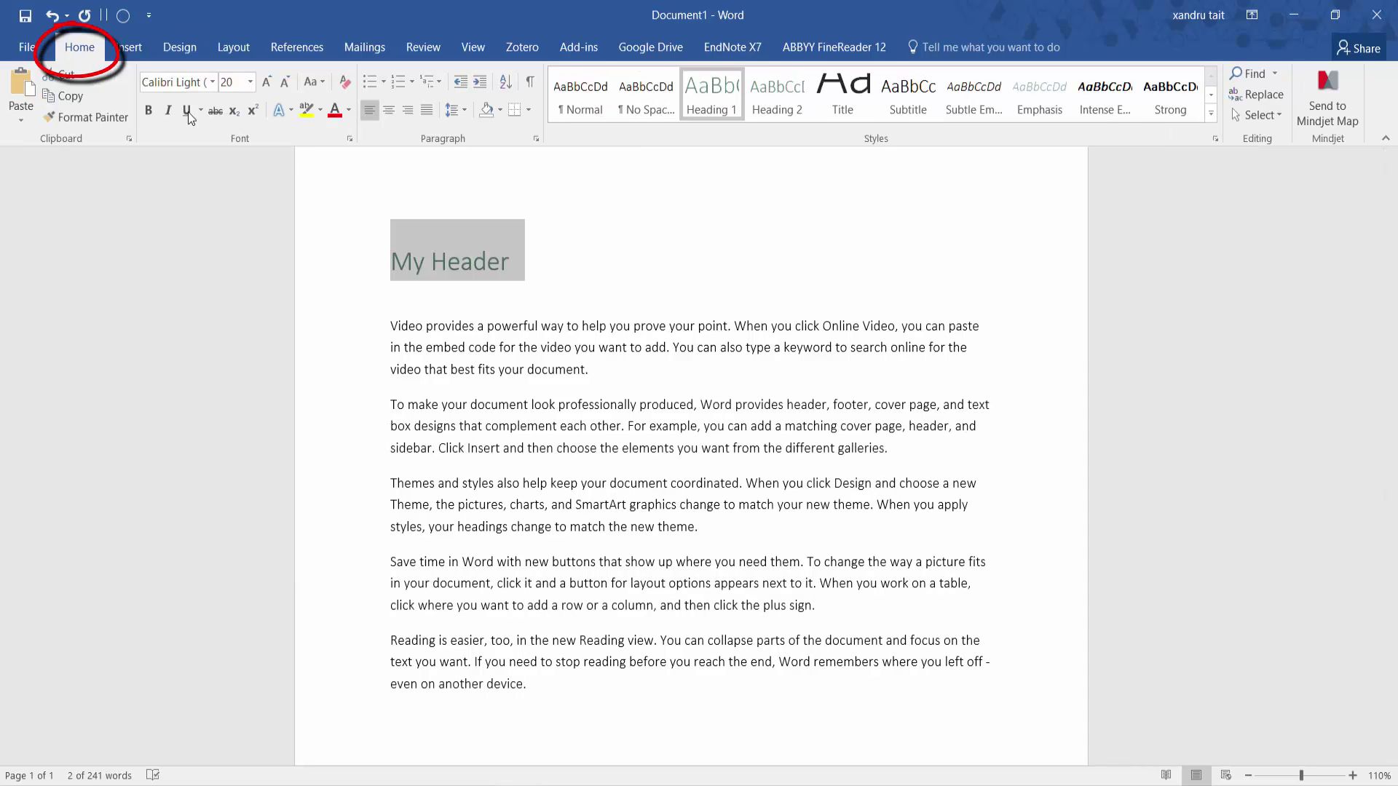
{"action": "left_click", "coordinate": [776, 102]}
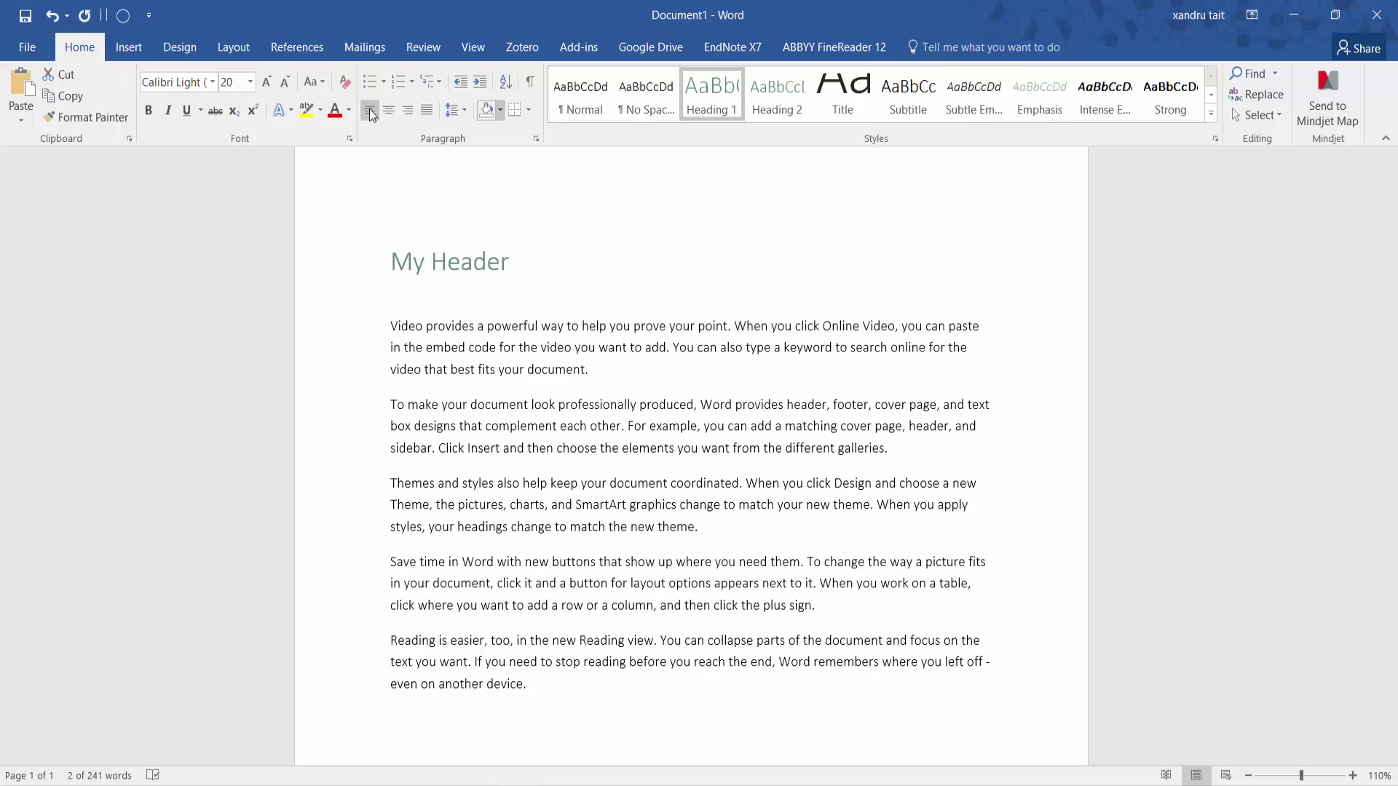
{"action": "left_click", "coordinate": [182, 49]}
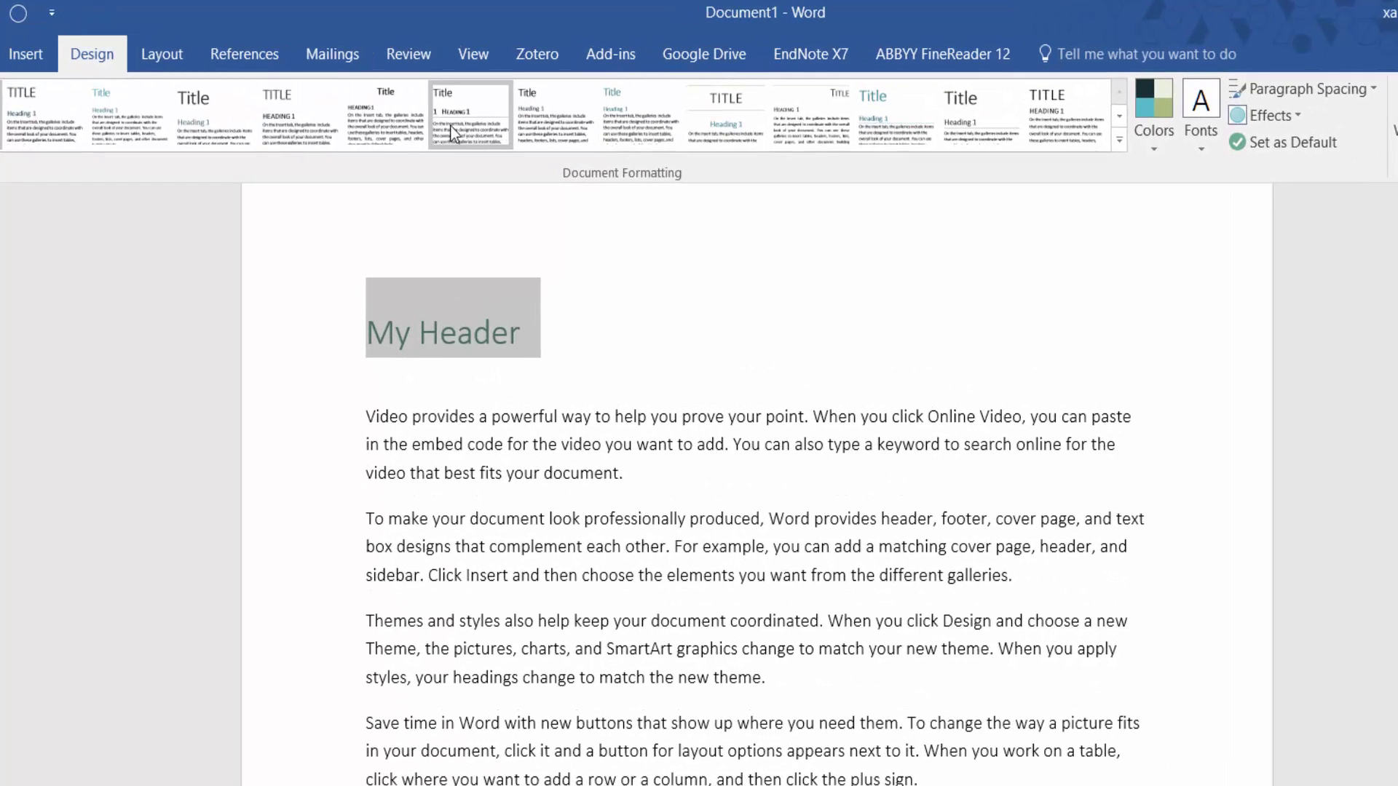
Step: Apply the style set with an underlined heading
{"action": "left_click", "coordinate": [449, 125]}
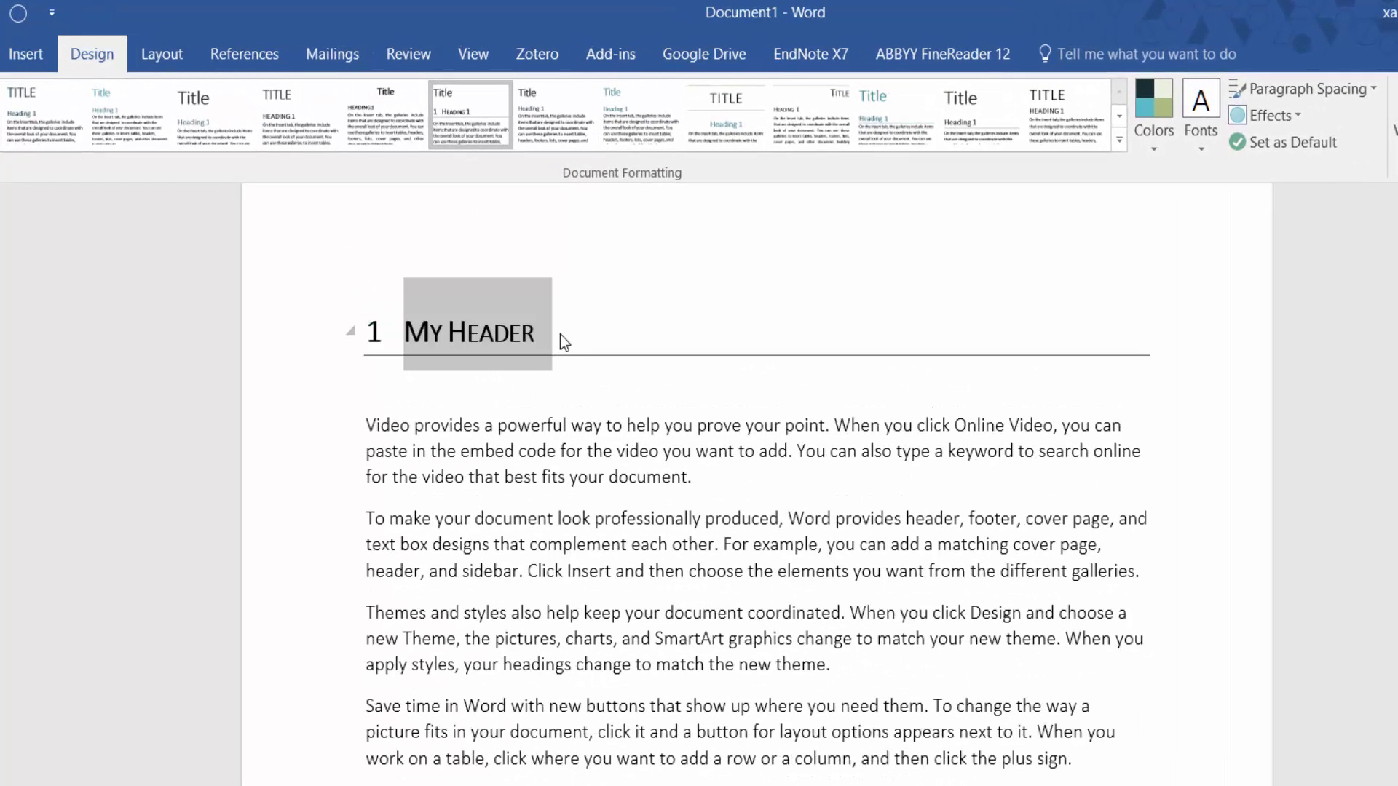
{"action": "left_click", "coordinate": [556, 116]}
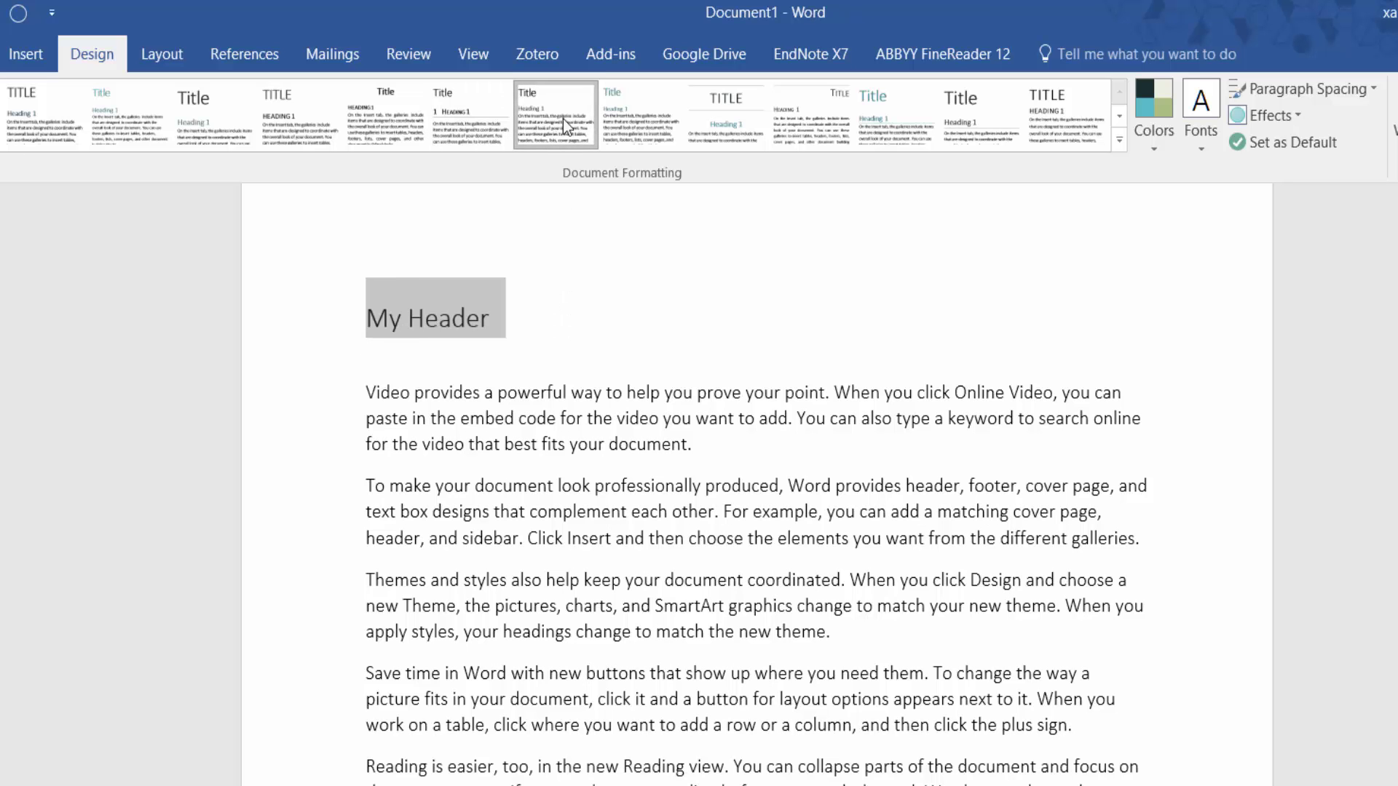
{"action": "left_click", "coordinate": [958, 115]}
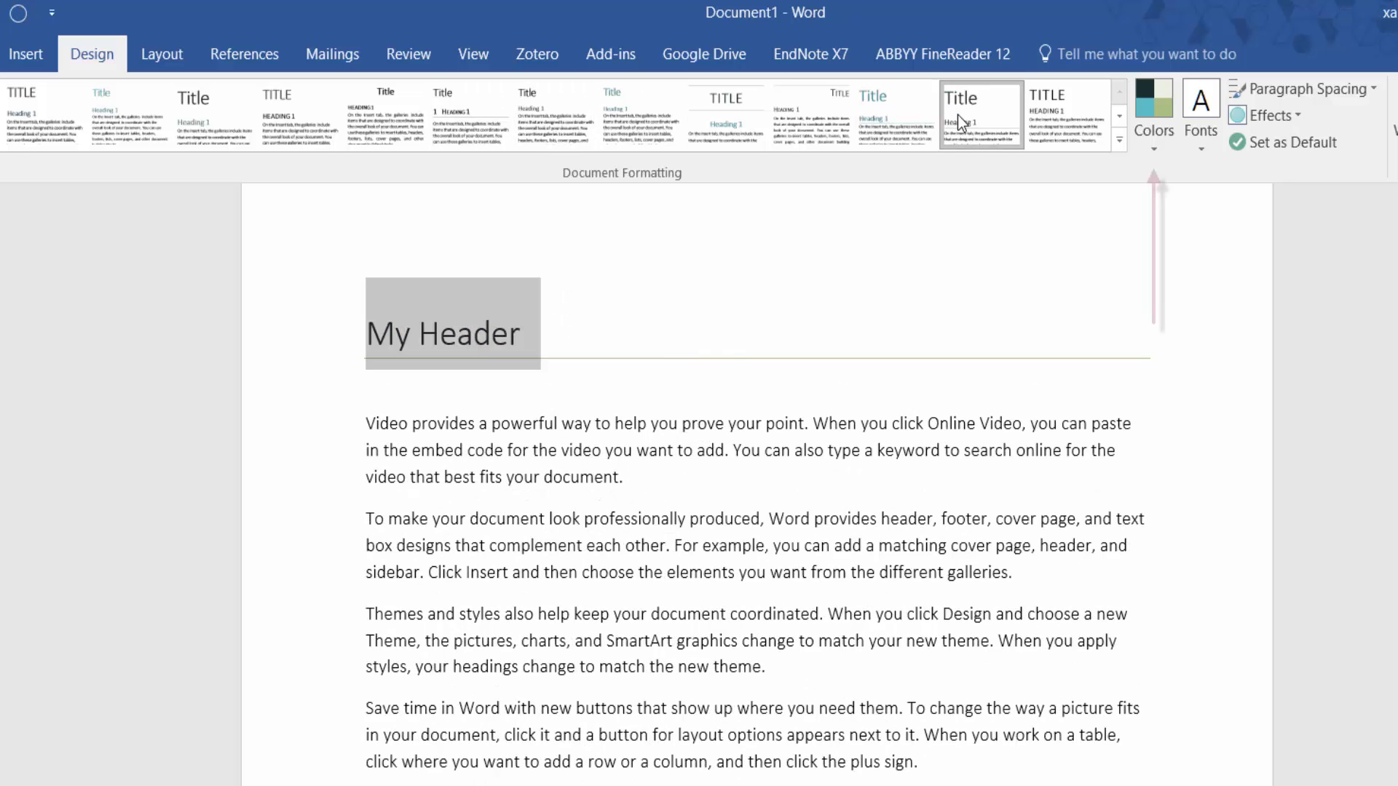
Step: Switch the colour scheme to Red Orange, then to Median
{"action": "left_click", "coordinate": [1165, 132]}
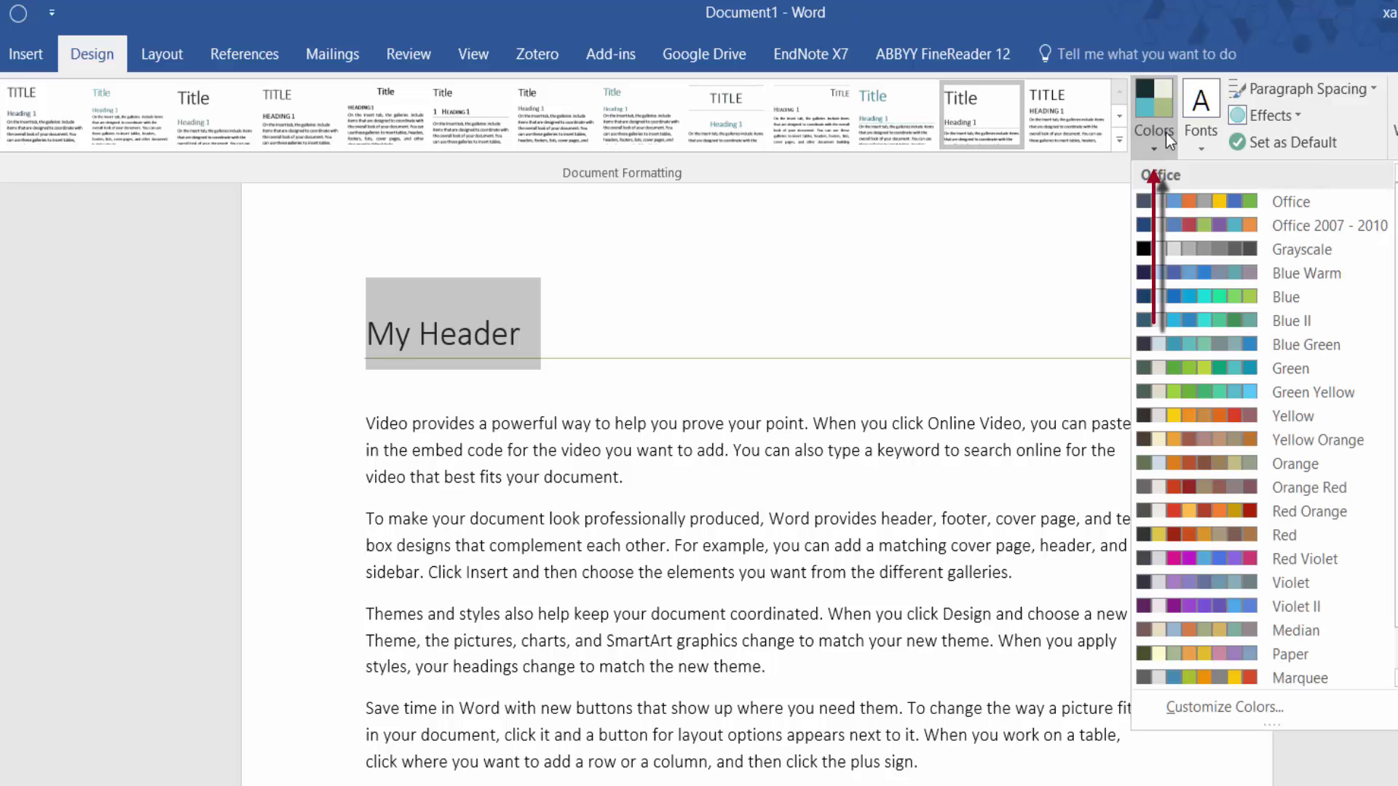
{"action": "left_click", "coordinate": [1235, 517]}
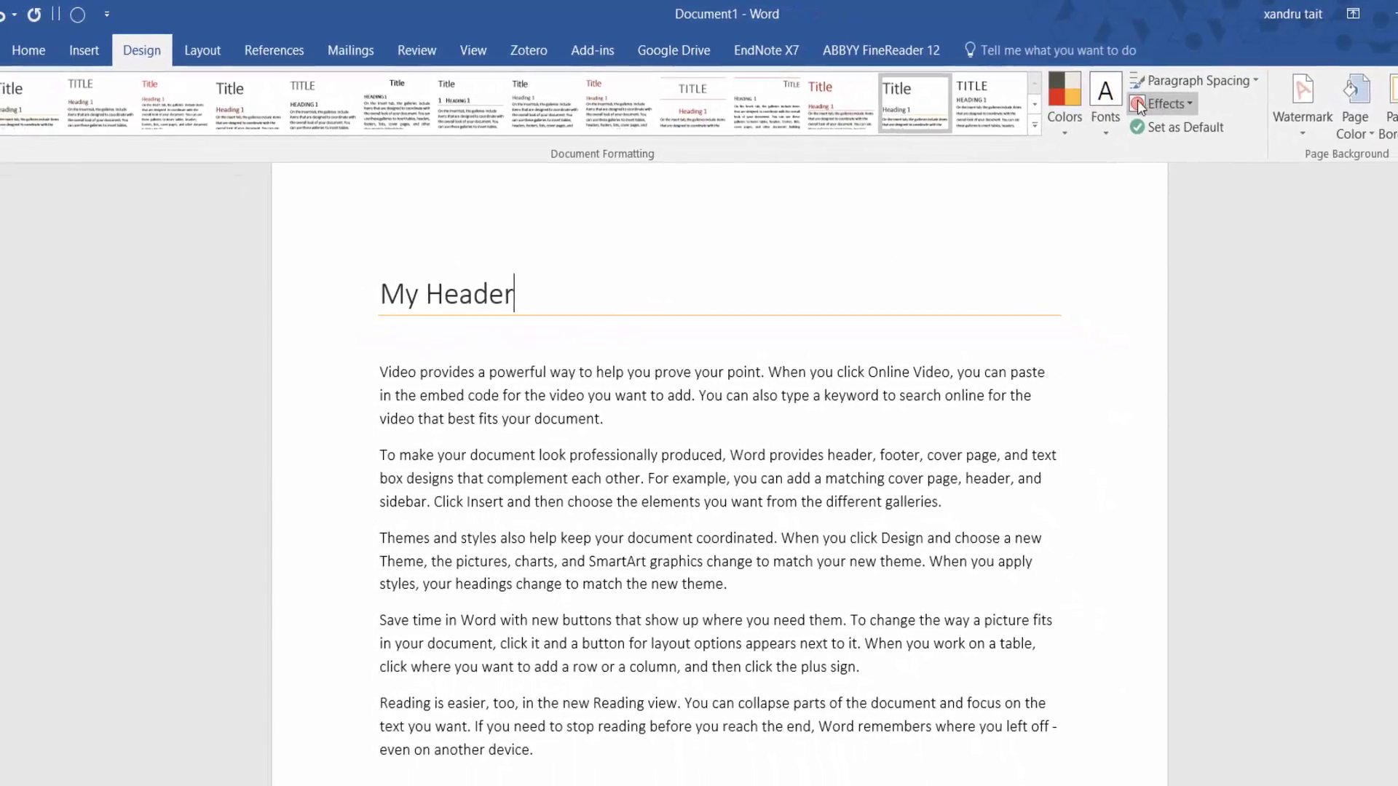
{"action": "left_click", "coordinate": [1083, 109]}
{"action": "left_click", "coordinate": [1061, 504]}
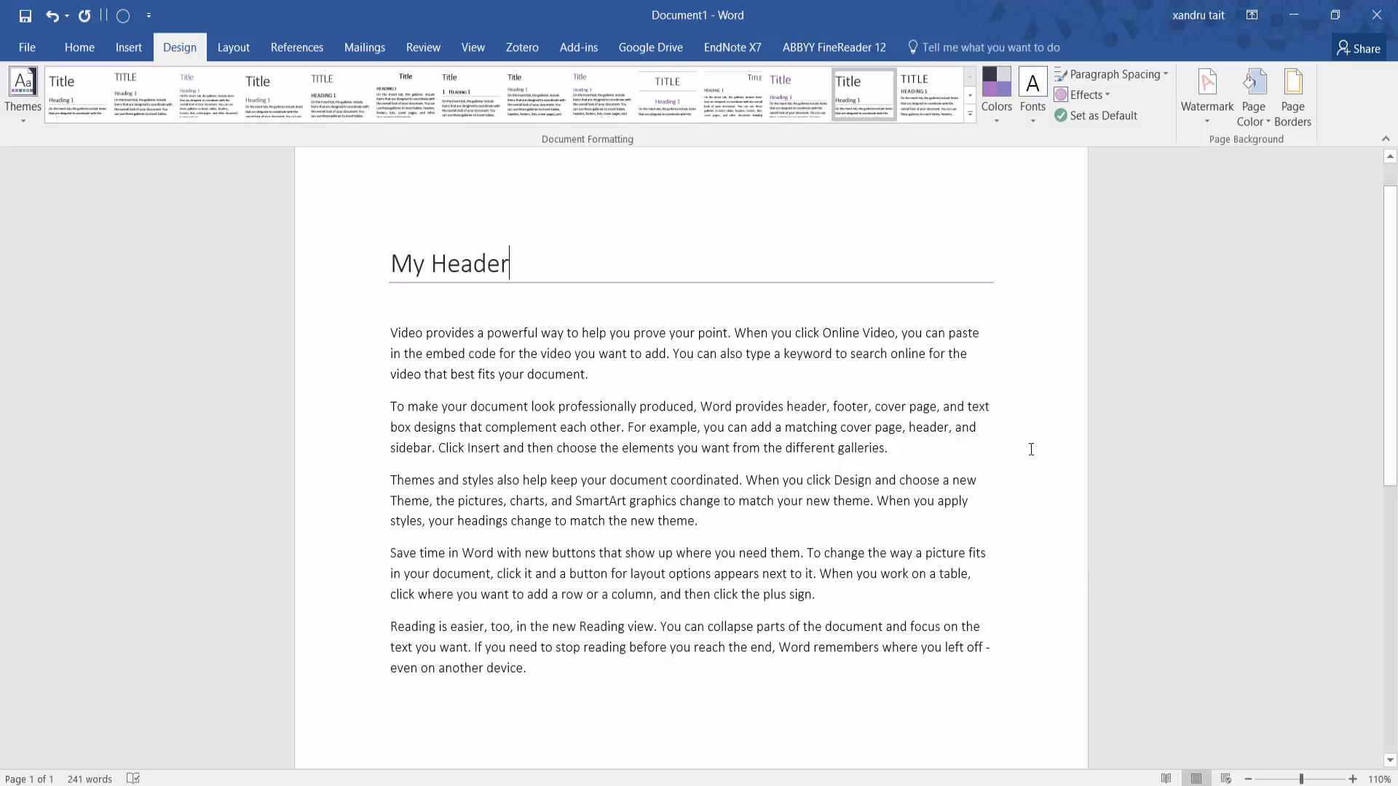
{"action": "left_click", "coordinate": [81, 47]}
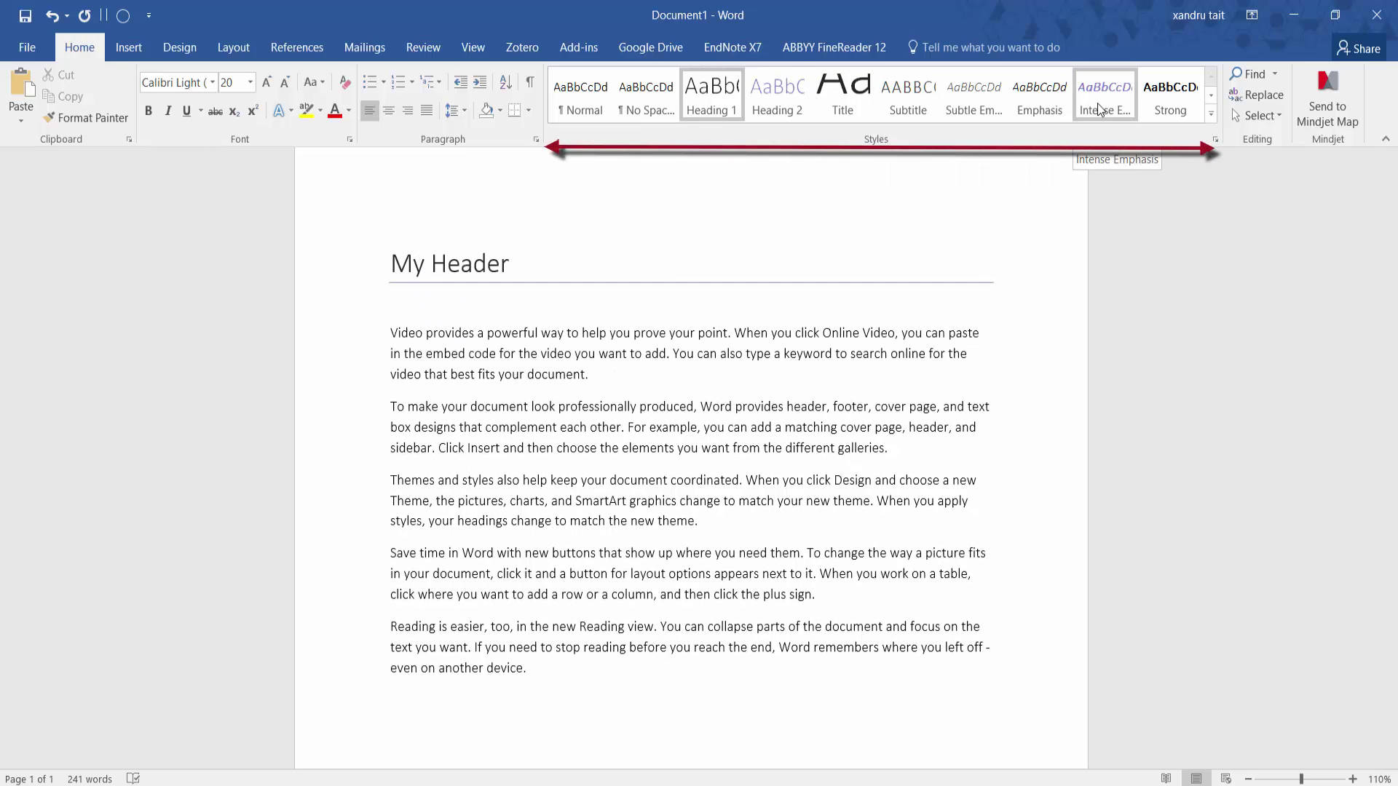
Step: Set the theme fonts to Franklin Gothic and start a custom theme colour set
{"action": "left_click", "coordinate": [176, 50]}
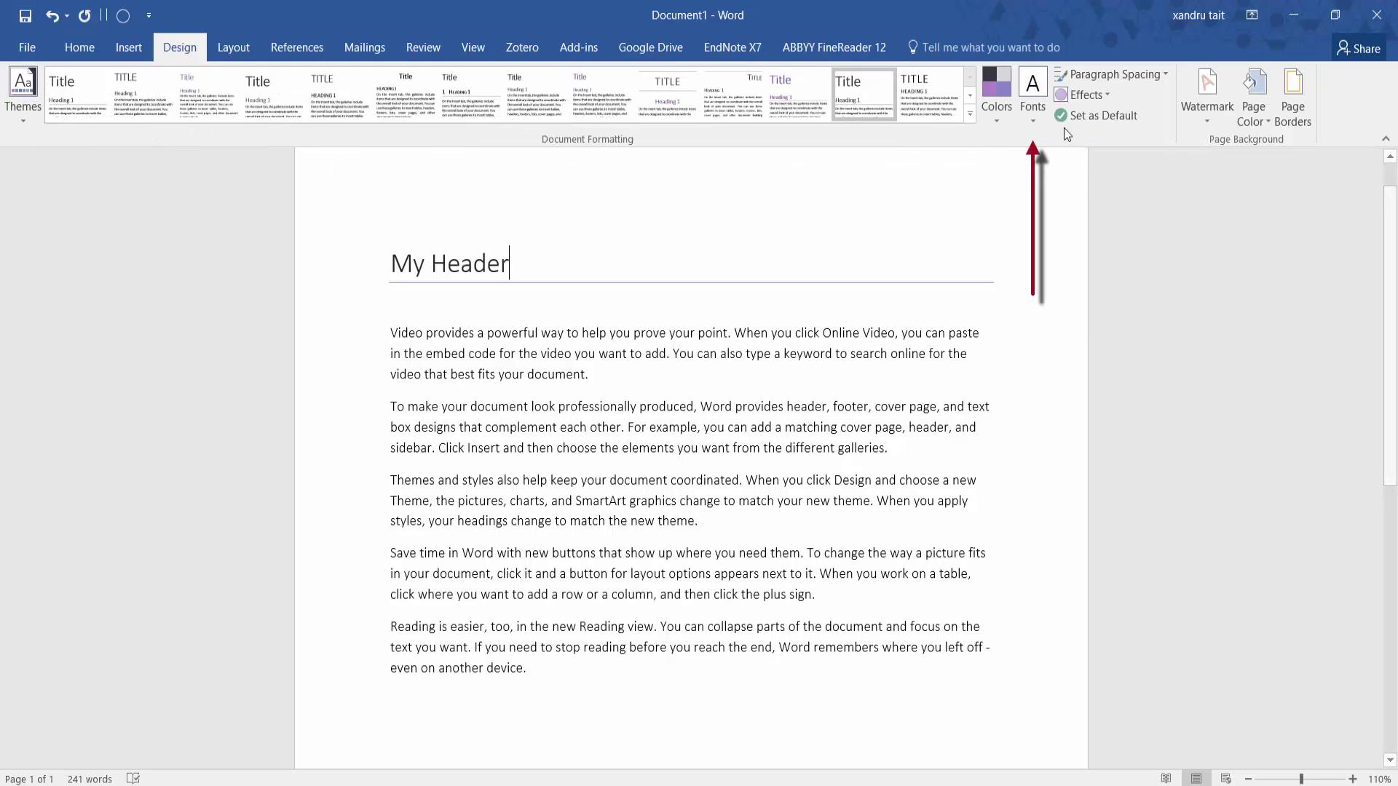
{"action": "left_click", "coordinate": [1032, 109]}
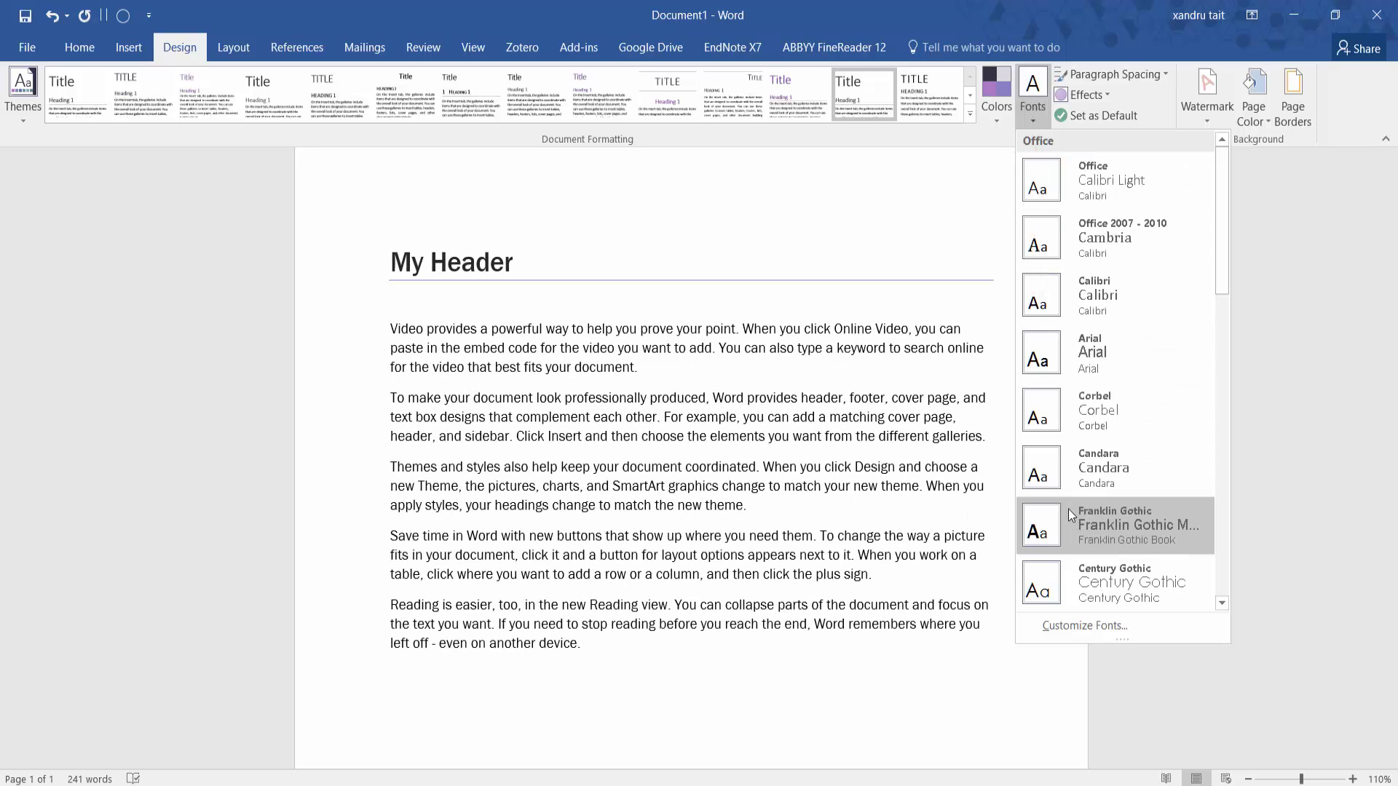
{"action": "left_click", "coordinate": [1067, 509]}
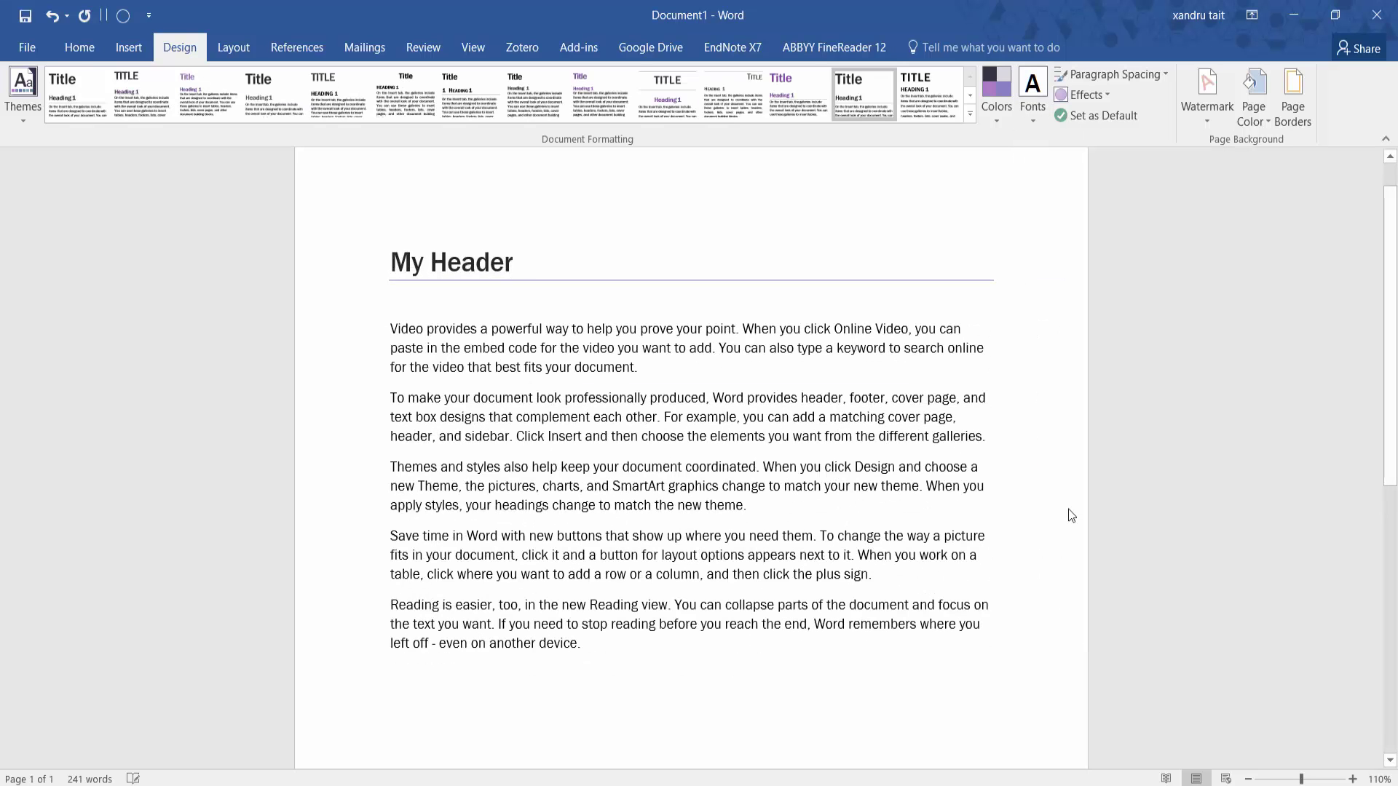
{"action": "left_click", "coordinate": [1003, 112]}
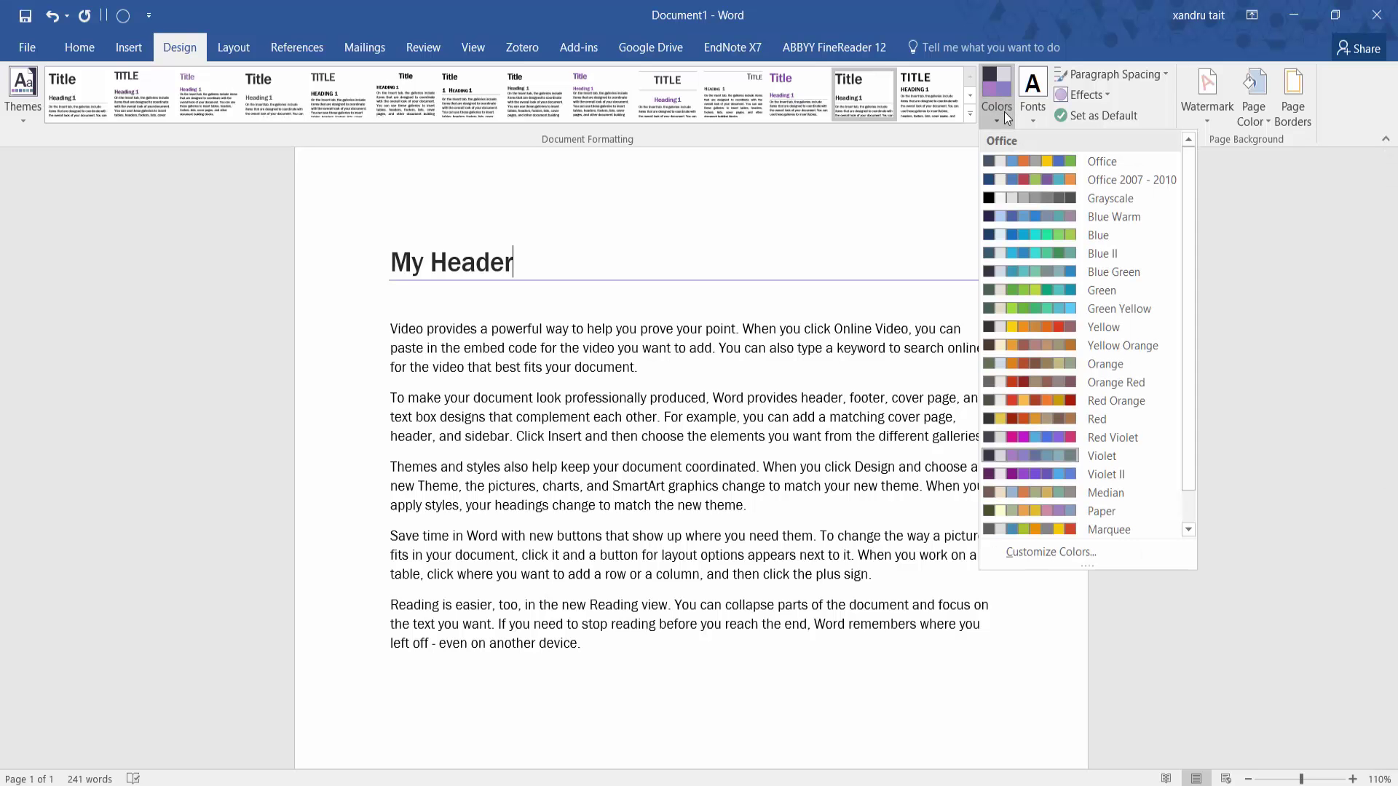
{"action": "left_click", "coordinate": [1055, 551]}
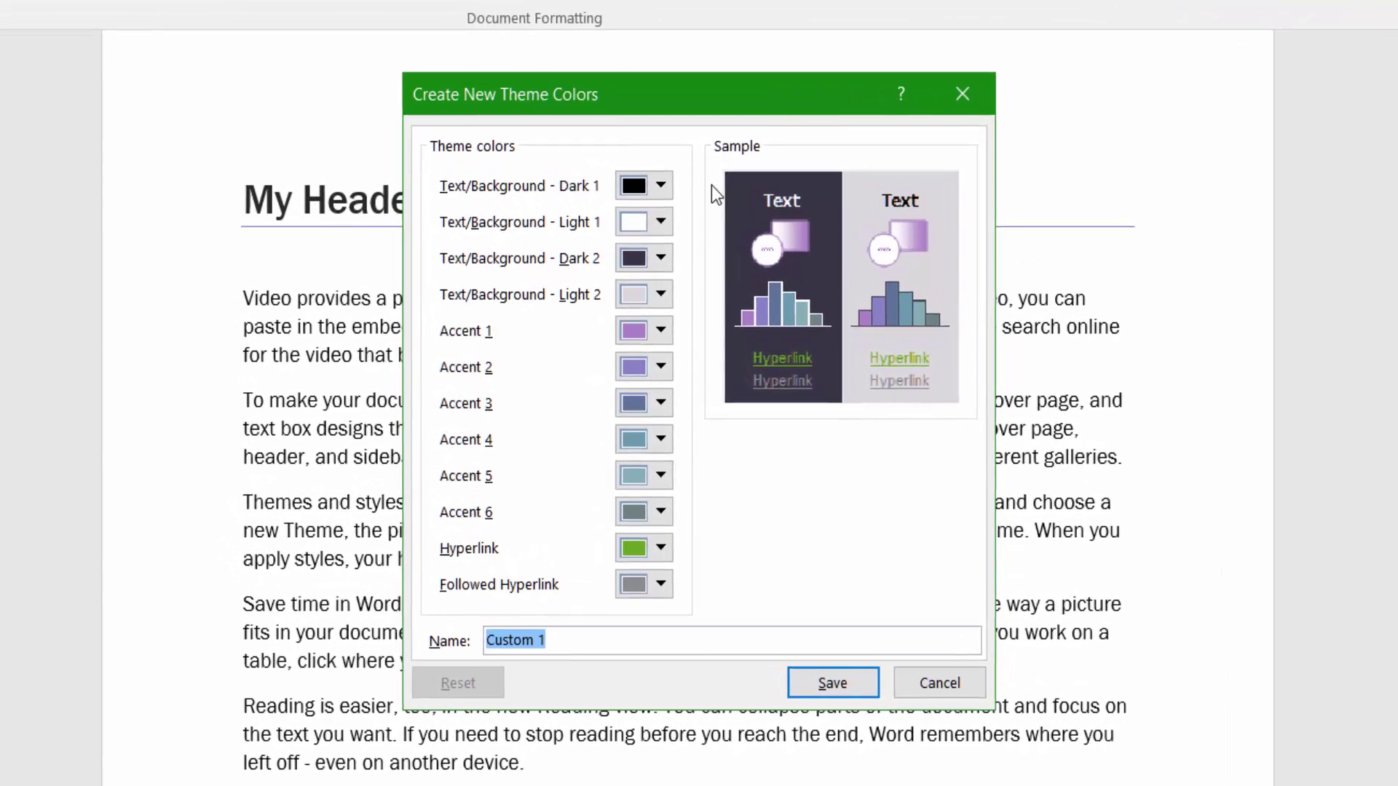
Step: Set Text/Background - Dark 1 to black and Light 2 to light green
{"action": "left_click", "coordinate": [661, 184]}
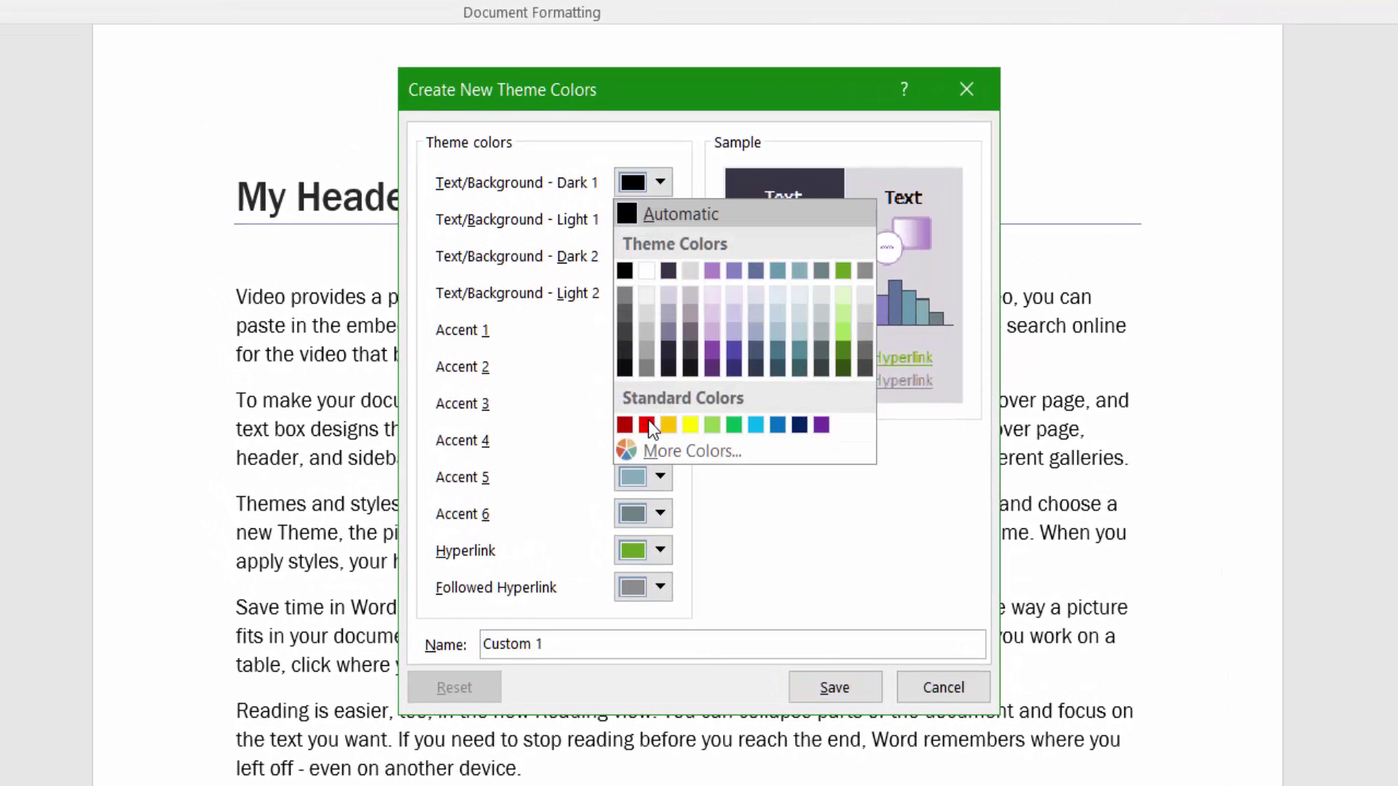
{"action": "left_click", "coordinate": [648, 218]}
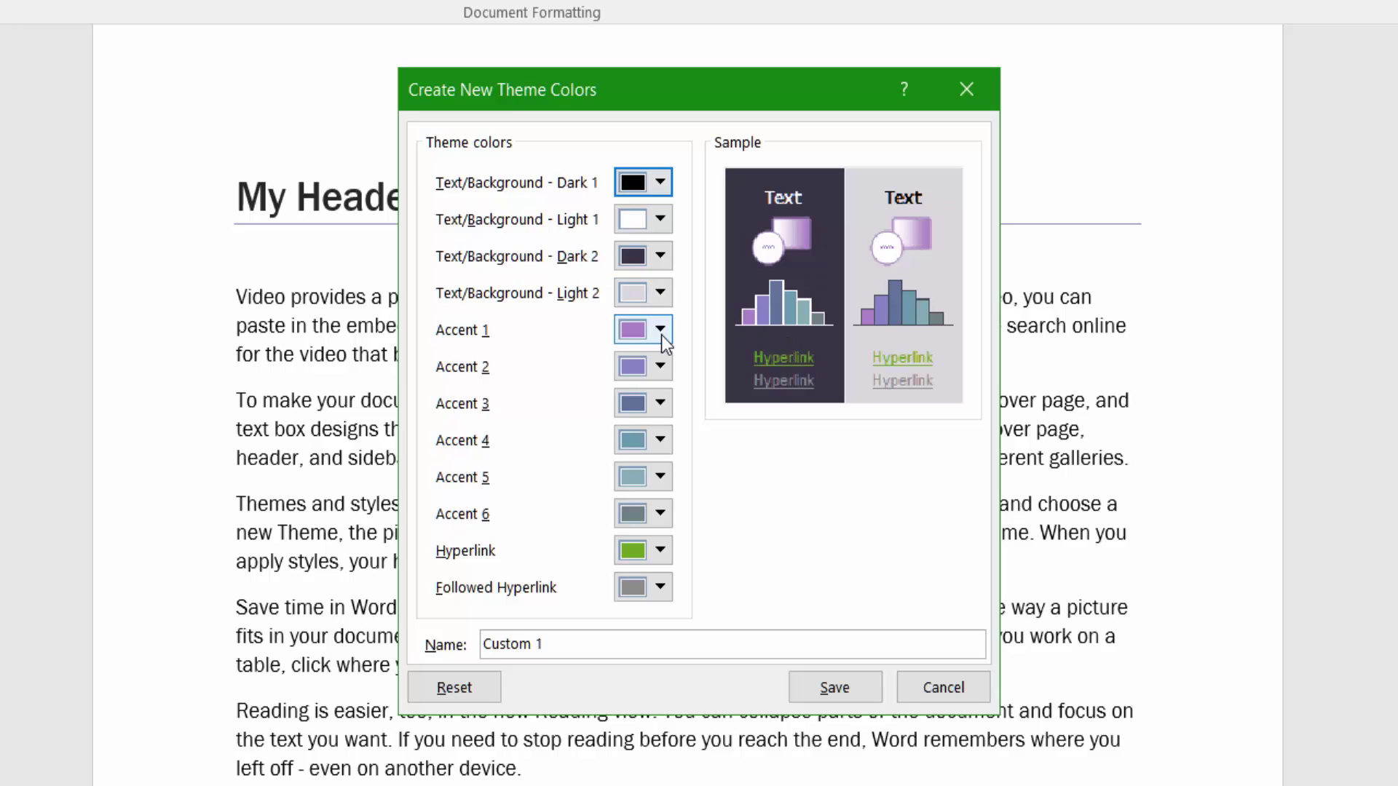
{"action": "left_click", "coordinate": [661, 293]}
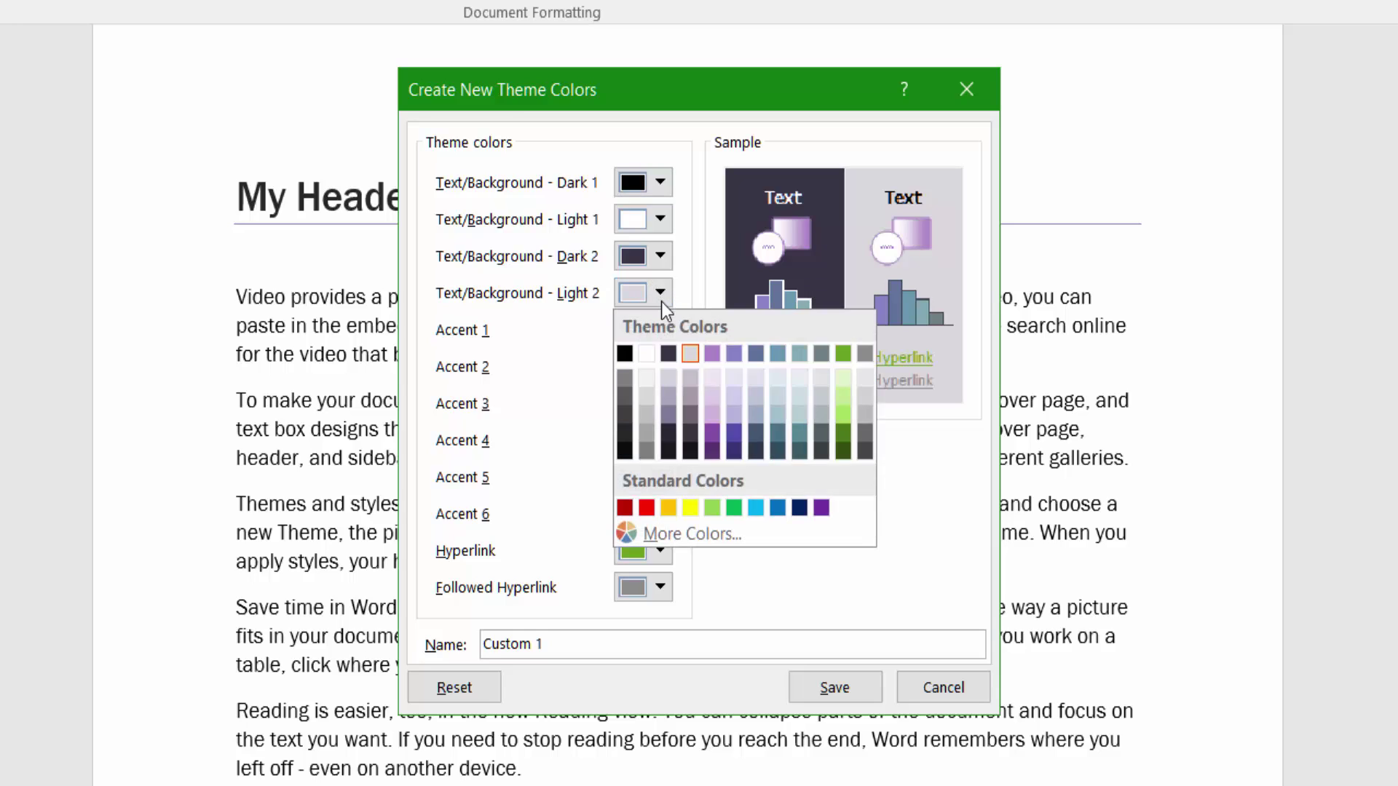
{"action": "left_click", "coordinate": [668, 414]}
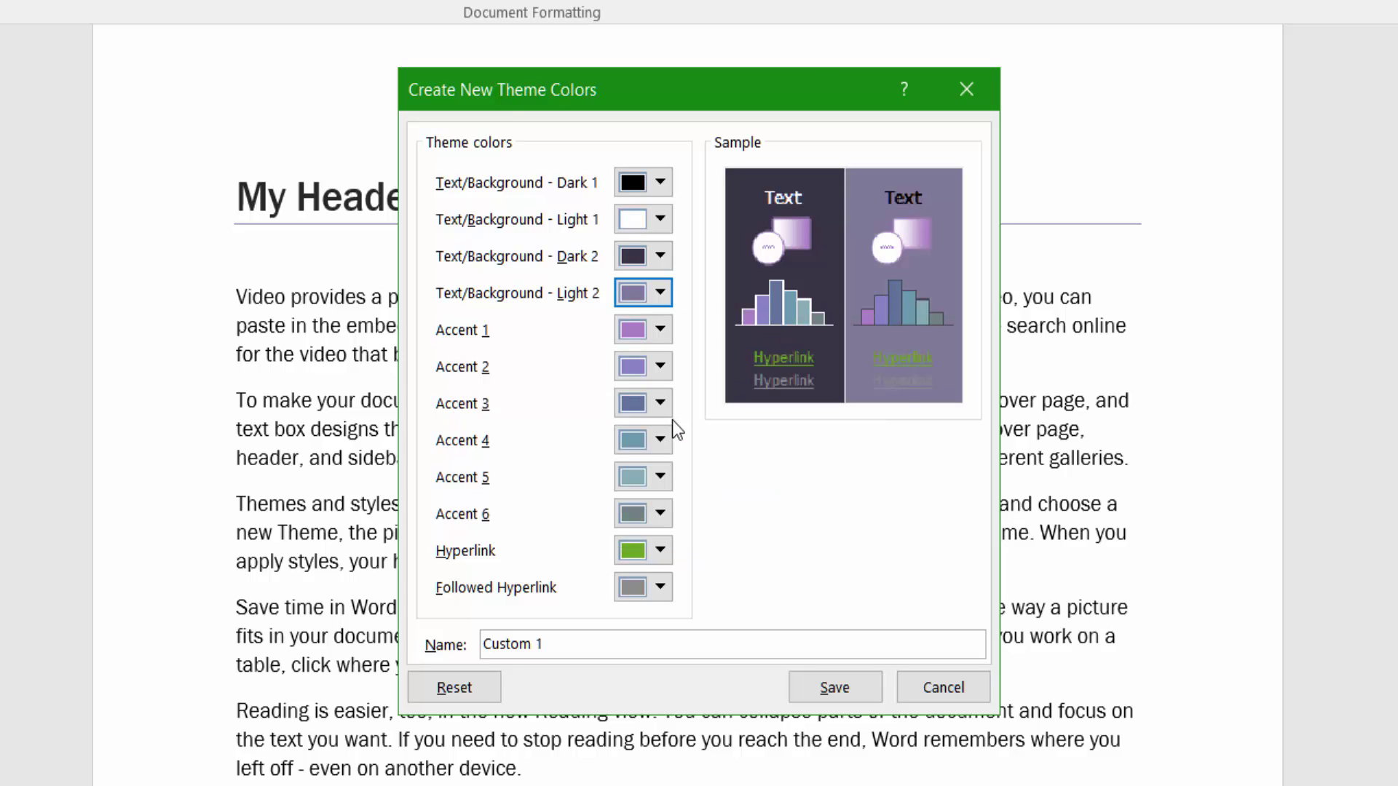
{"action": "left_click", "coordinate": [658, 294]}
{"action": "left_click", "coordinate": [844, 413]}
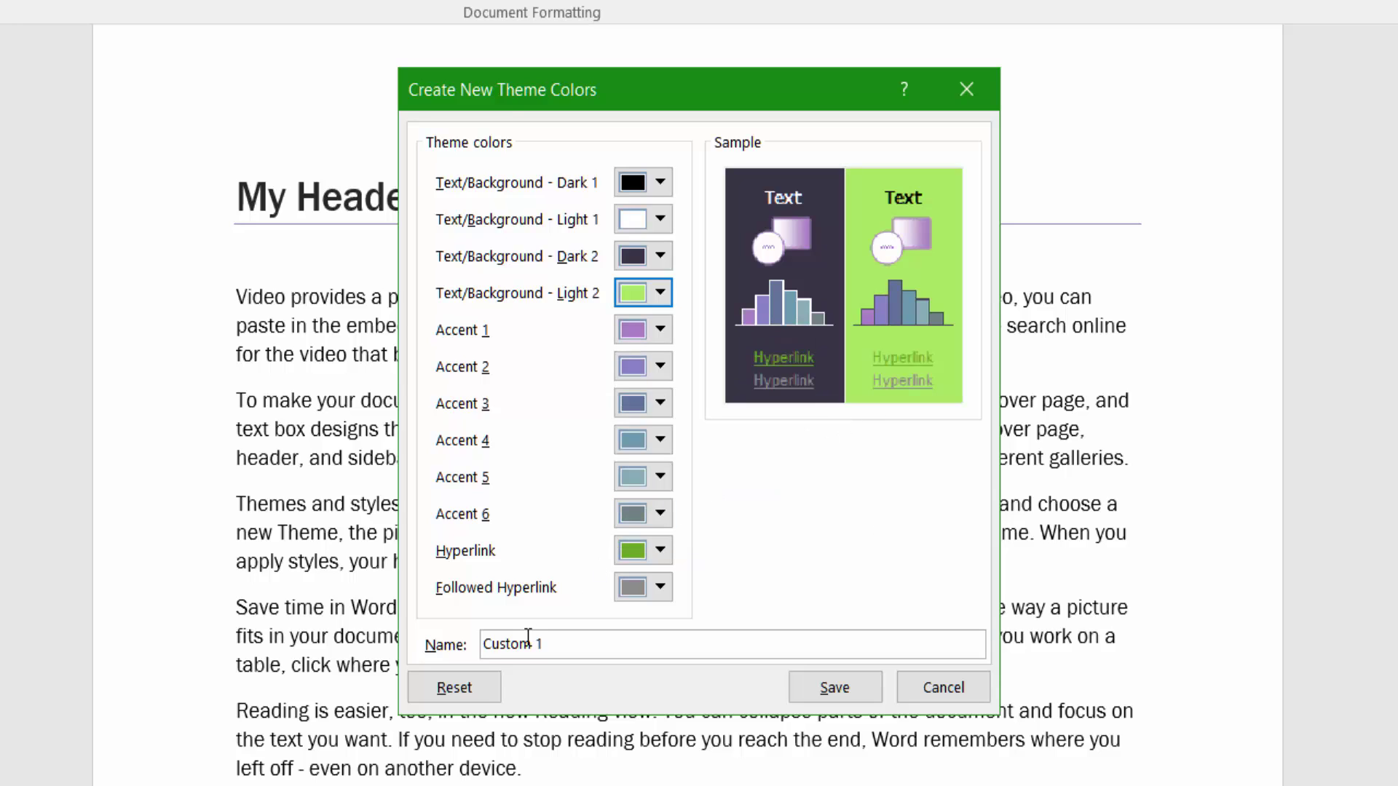
Step: Name the custom colour set 'My One' and save it
{"action": "left_click_drag", "start_coordinate": [562, 646], "coordinate": [384, 637]}
{"action": "key", "text": "BackSpace"}
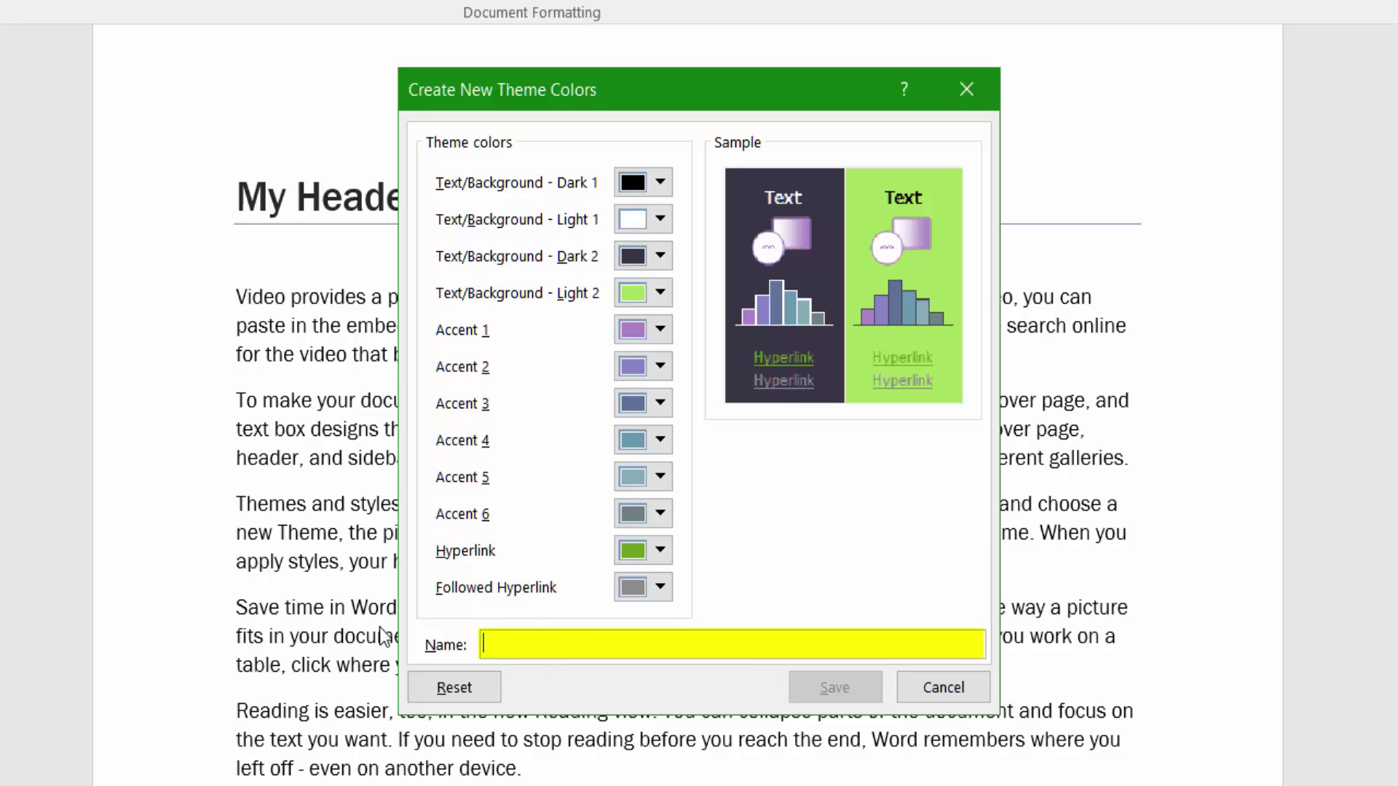
{"action": "type", "text": "My One"}
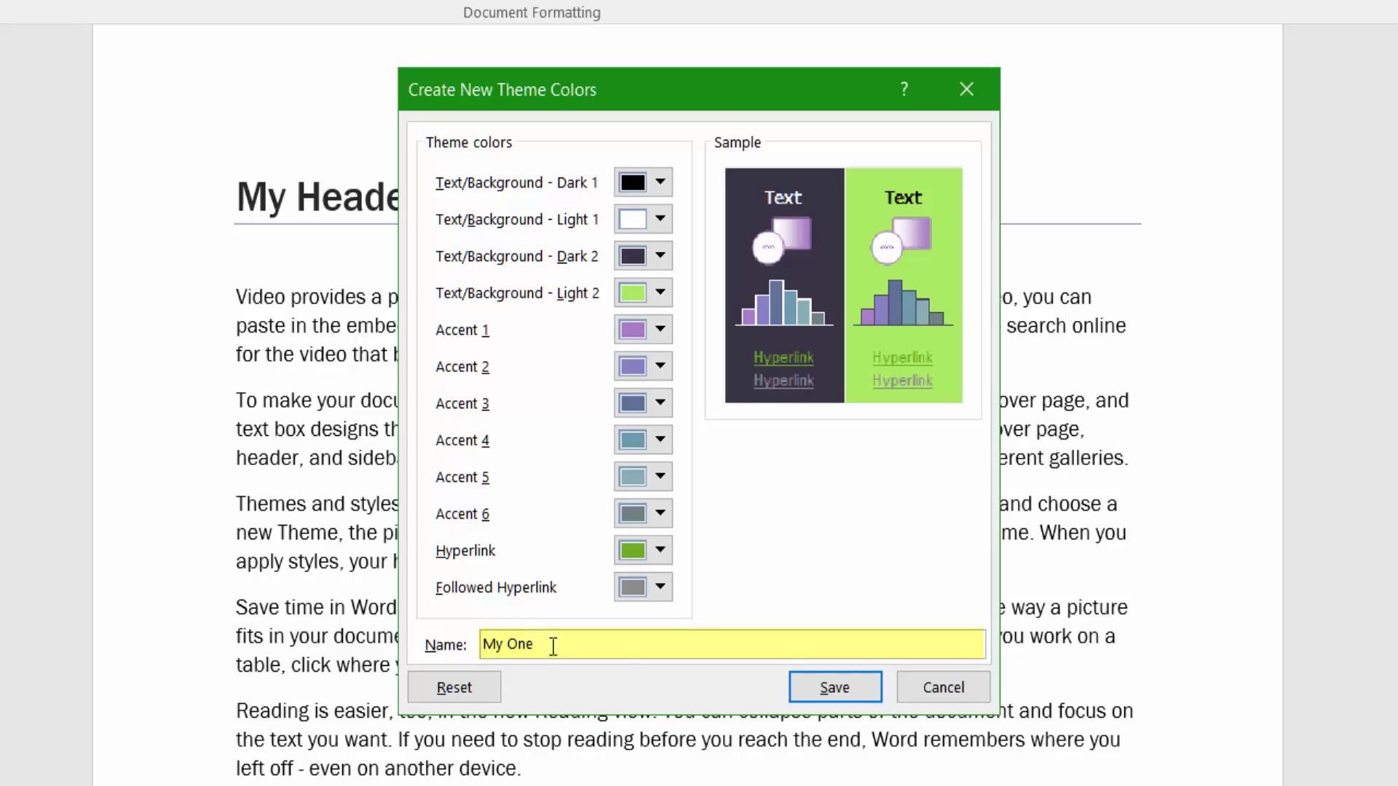
{"action": "left_click", "coordinate": [823, 684]}
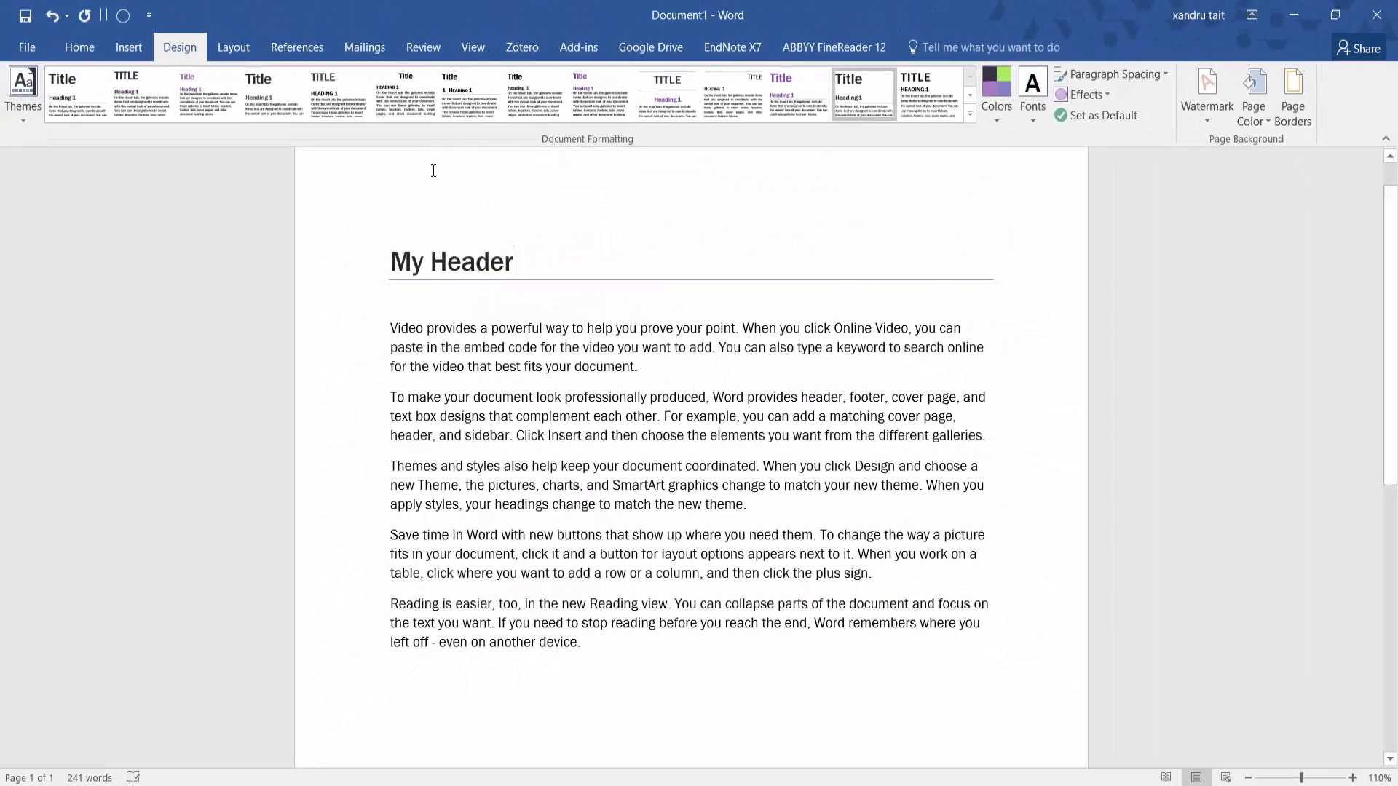
{"action": "left_click", "coordinate": [23, 93]}
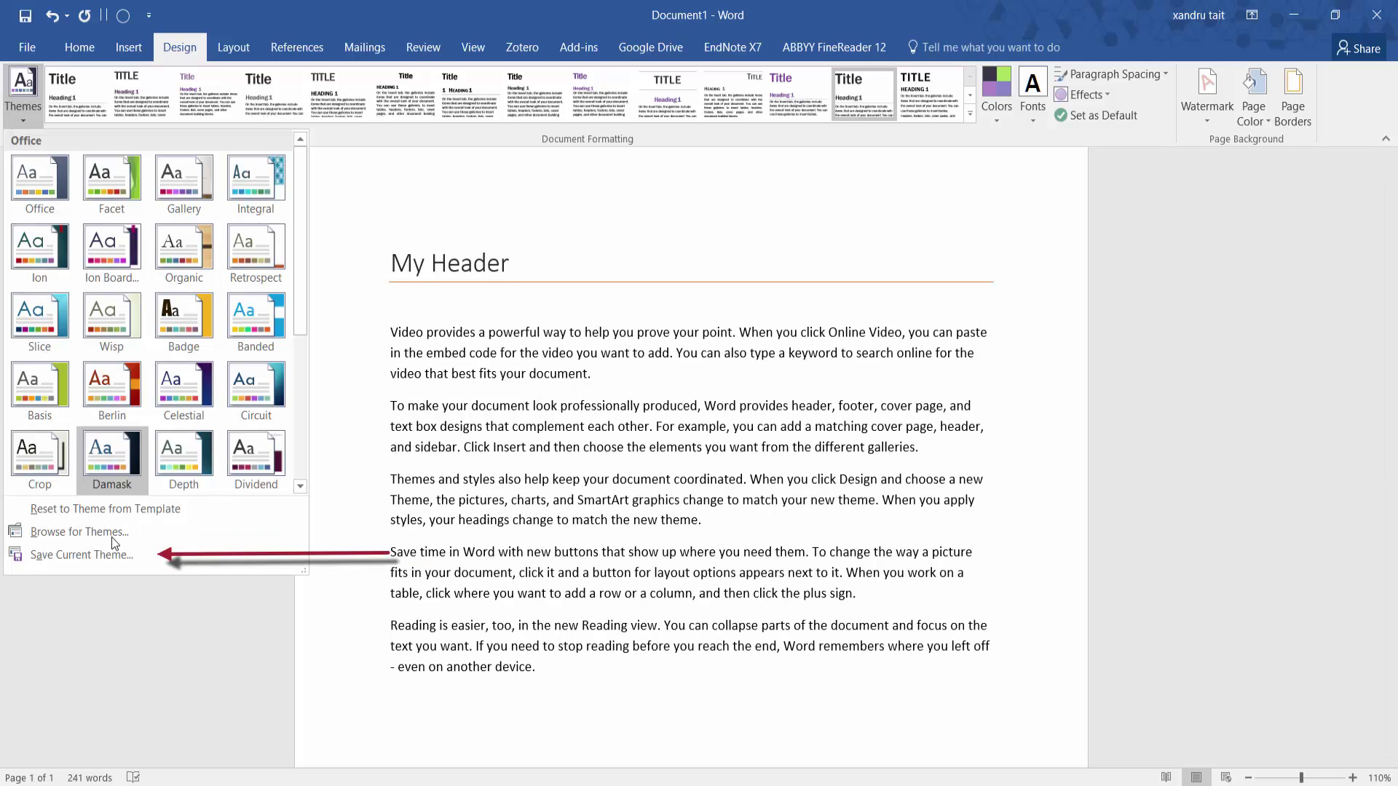
{"action": "left_click", "coordinate": [107, 561]}
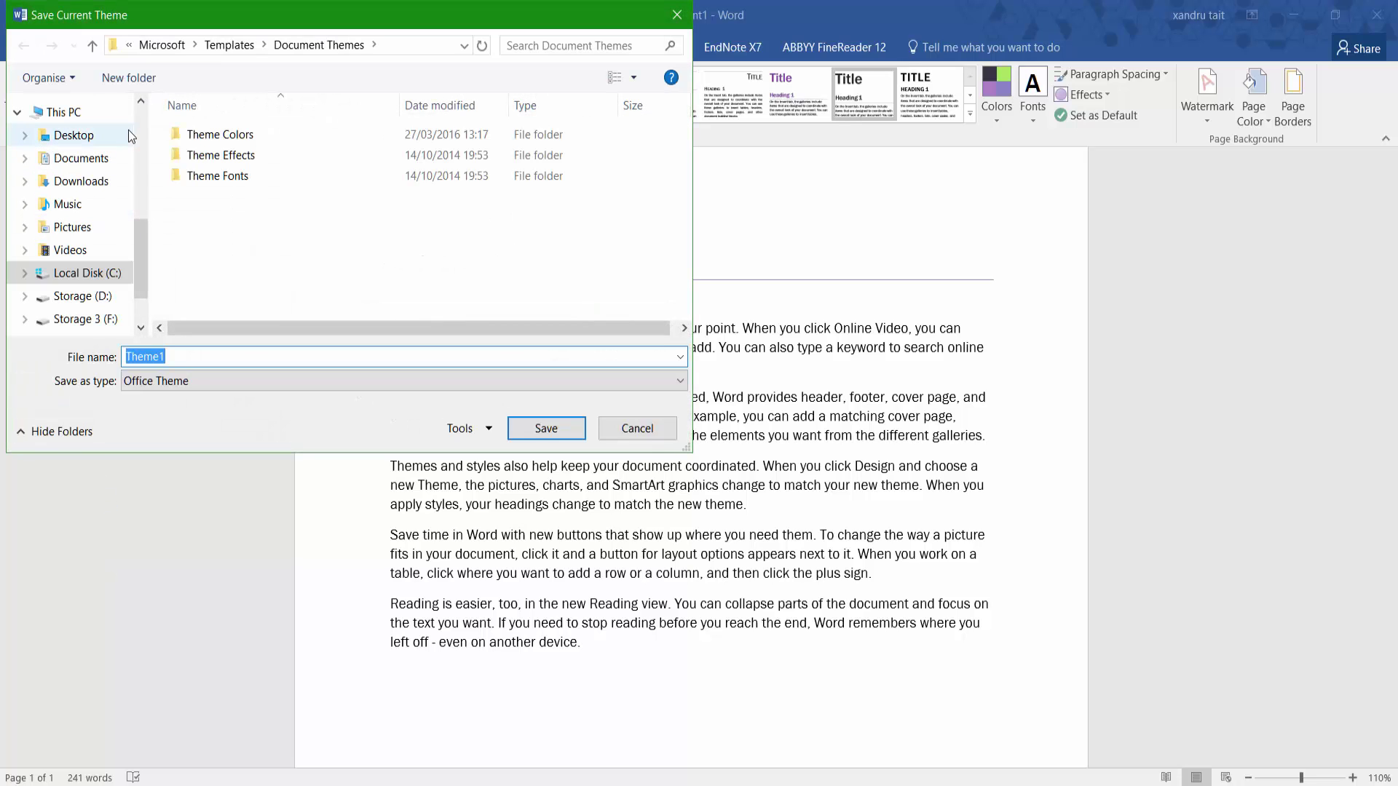
{"action": "left_click", "coordinate": [629, 434]}
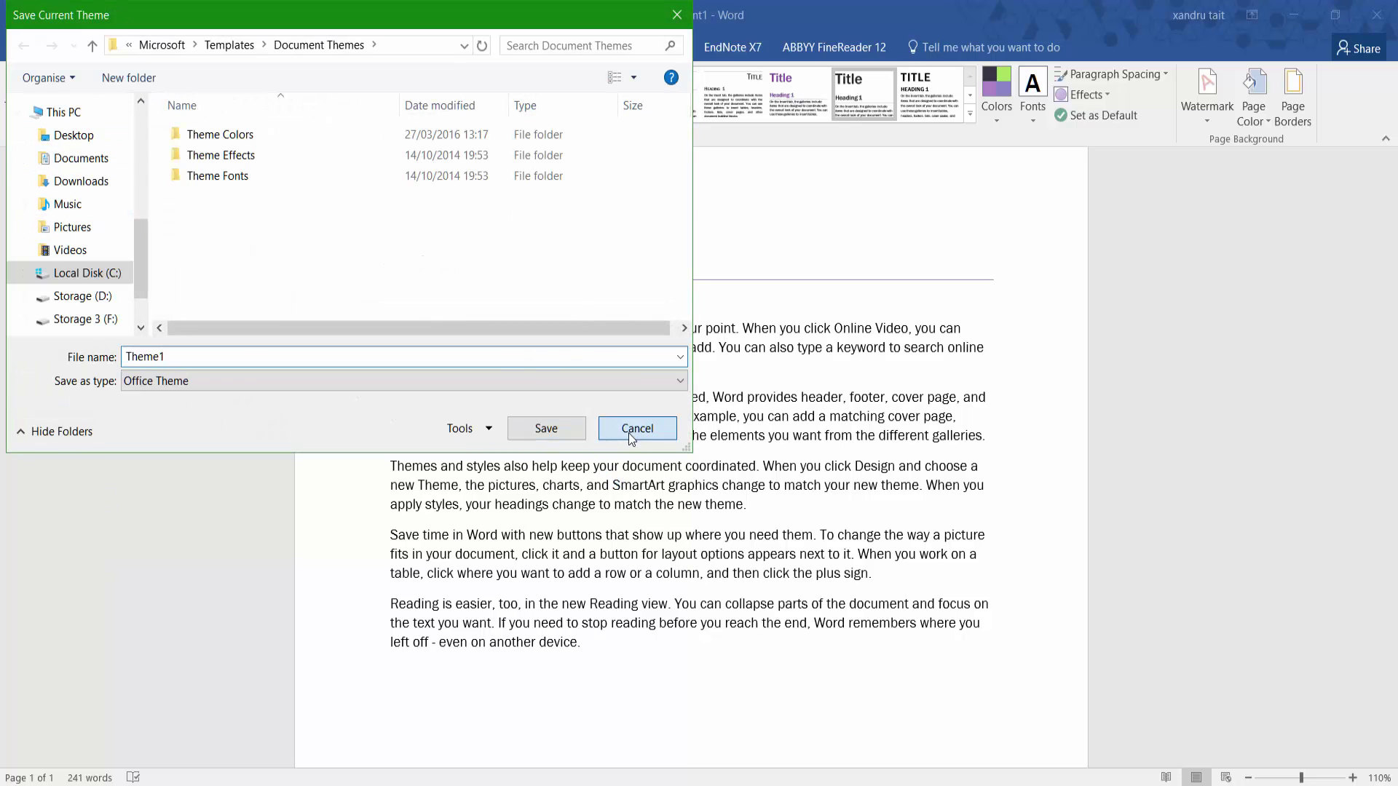
{"action": "left_click", "coordinate": [1028, 114]}
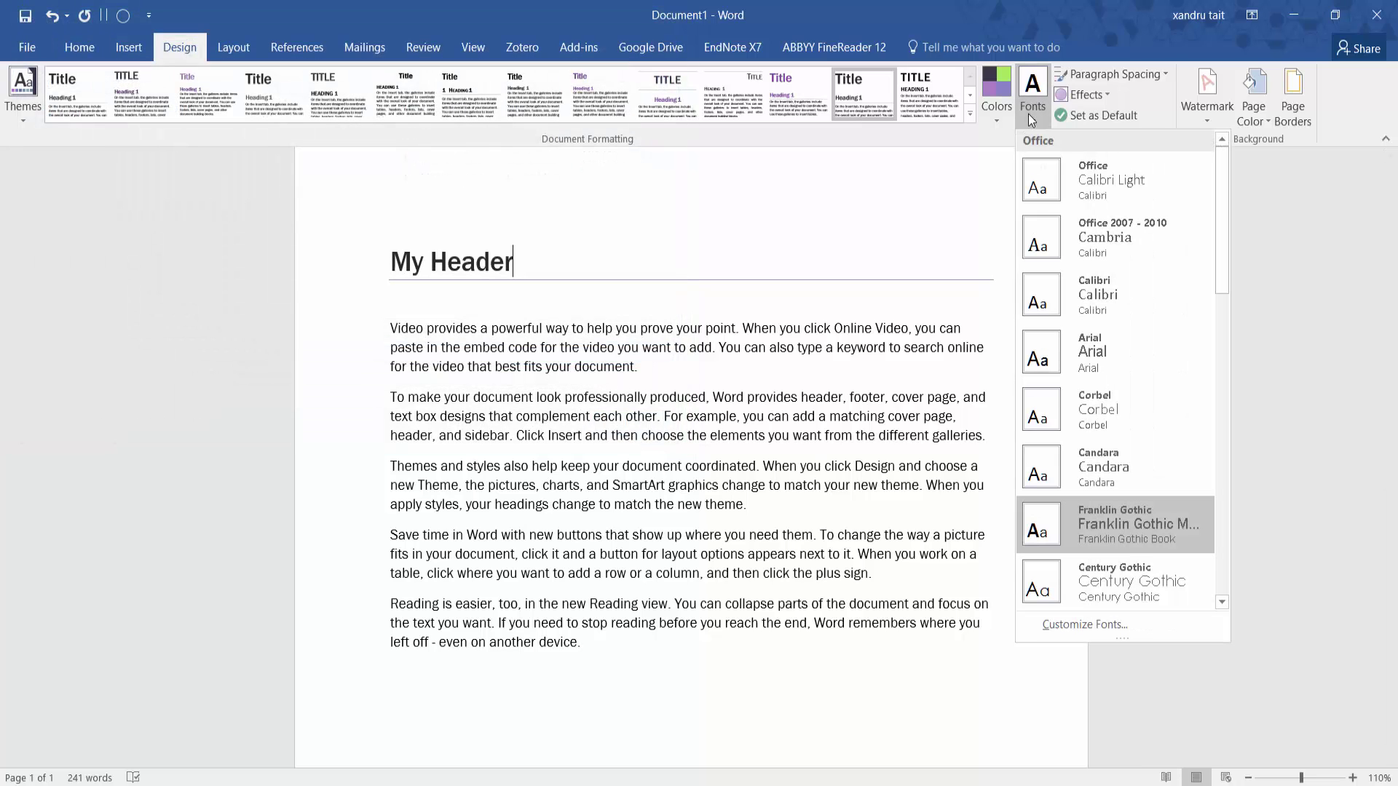
{"action": "left_click", "coordinate": [1028, 113]}
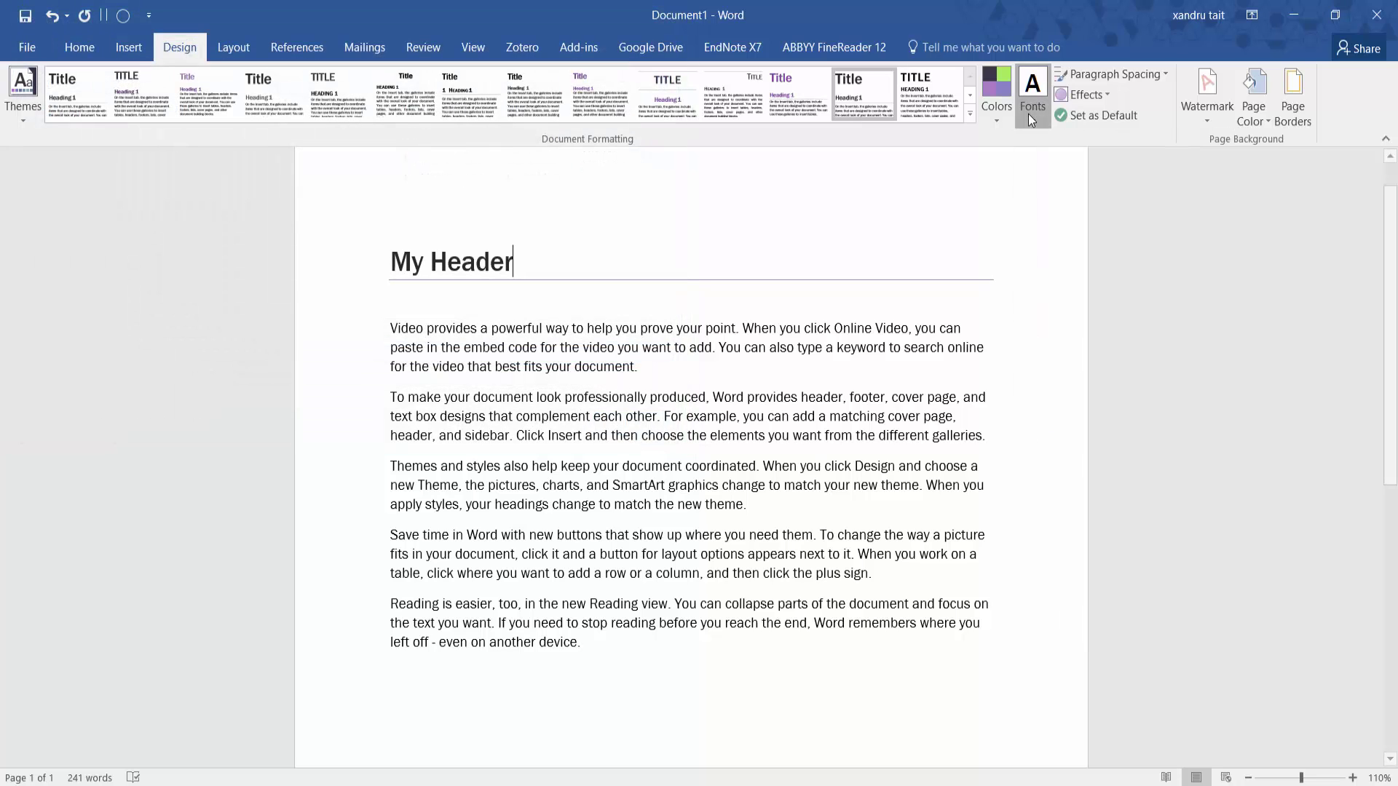
Step: Apply the Tight paragraph spacing preset to the document
{"action": "left_click", "coordinate": [1118, 73]}
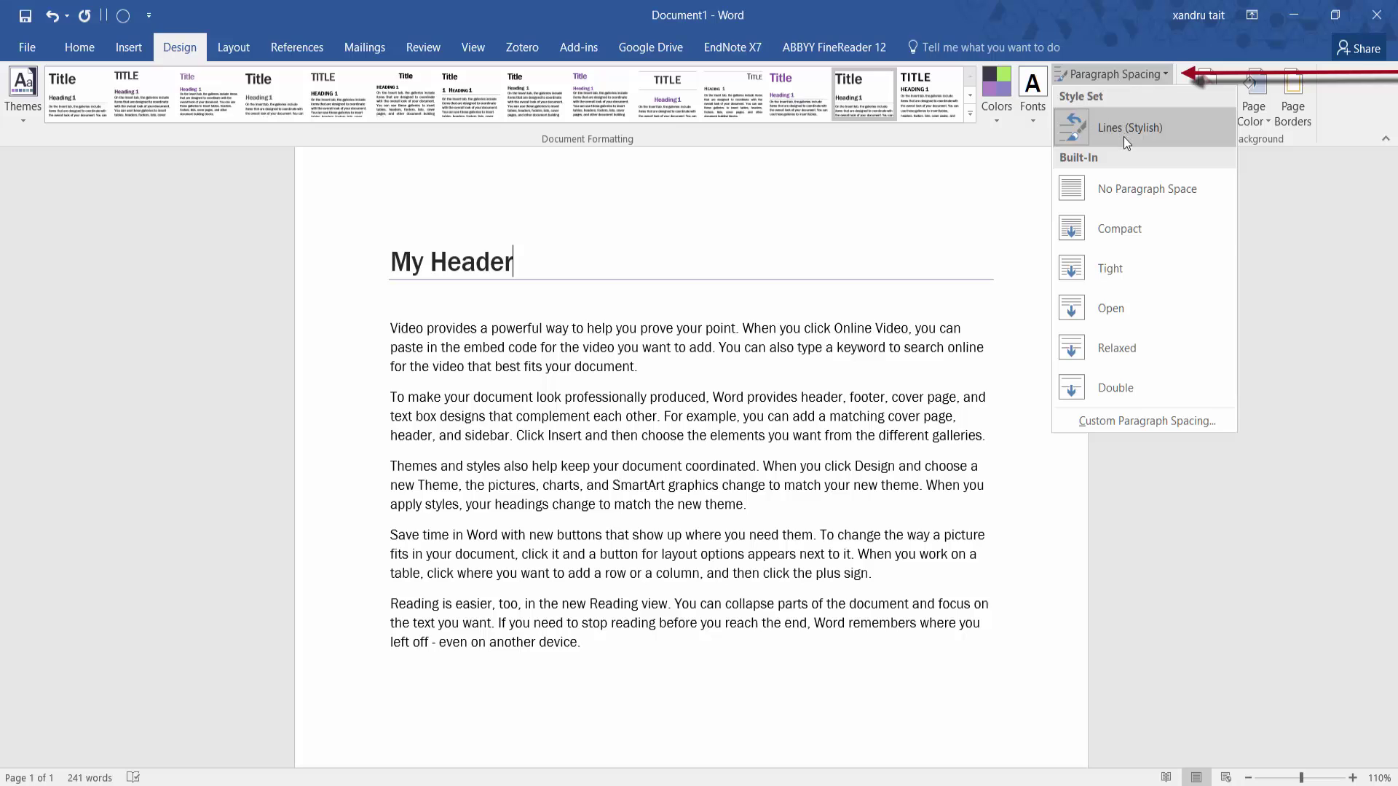
{"action": "left_click", "coordinate": [1112, 268]}
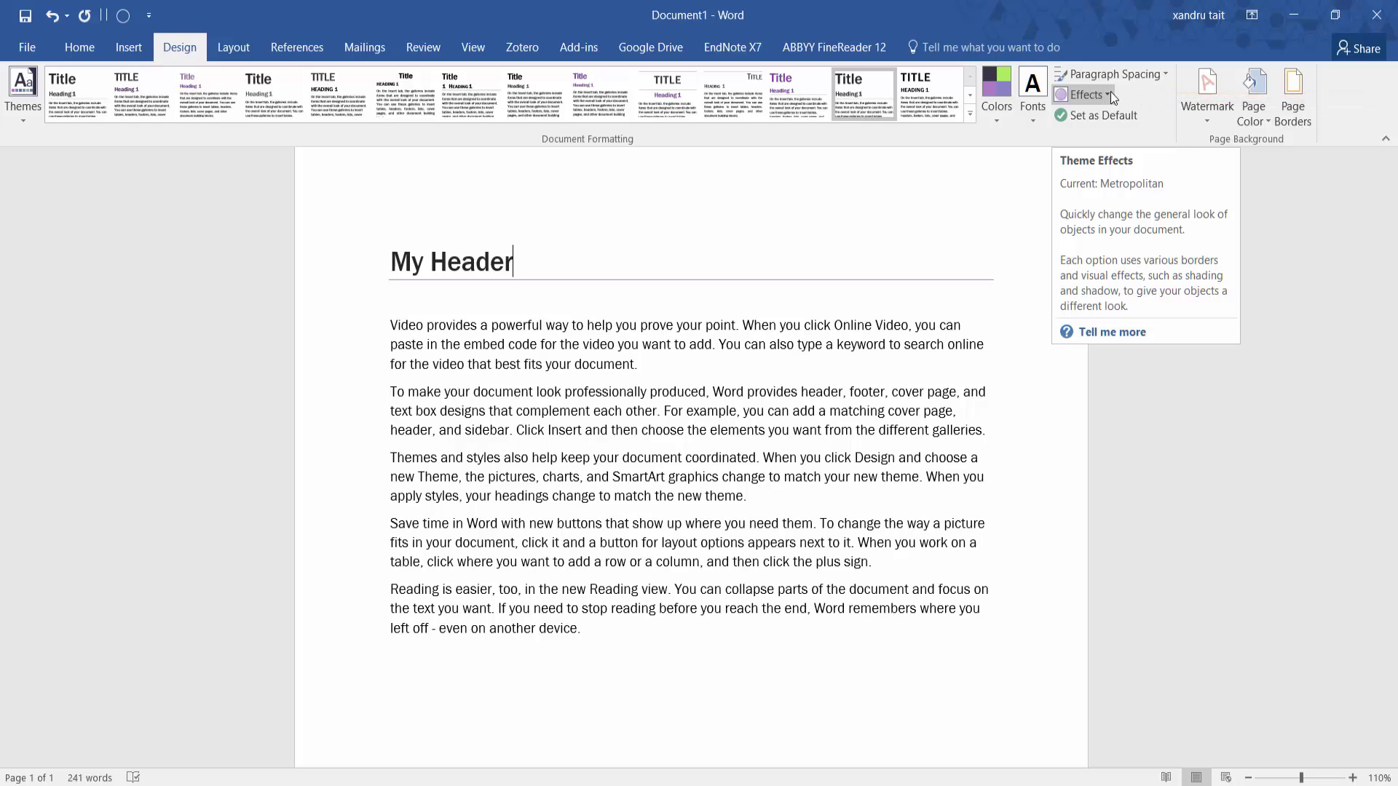
Step: Insert the 3d_sphere image as a custom picture watermark
{"action": "left_click", "coordinate": [1202, 122]}
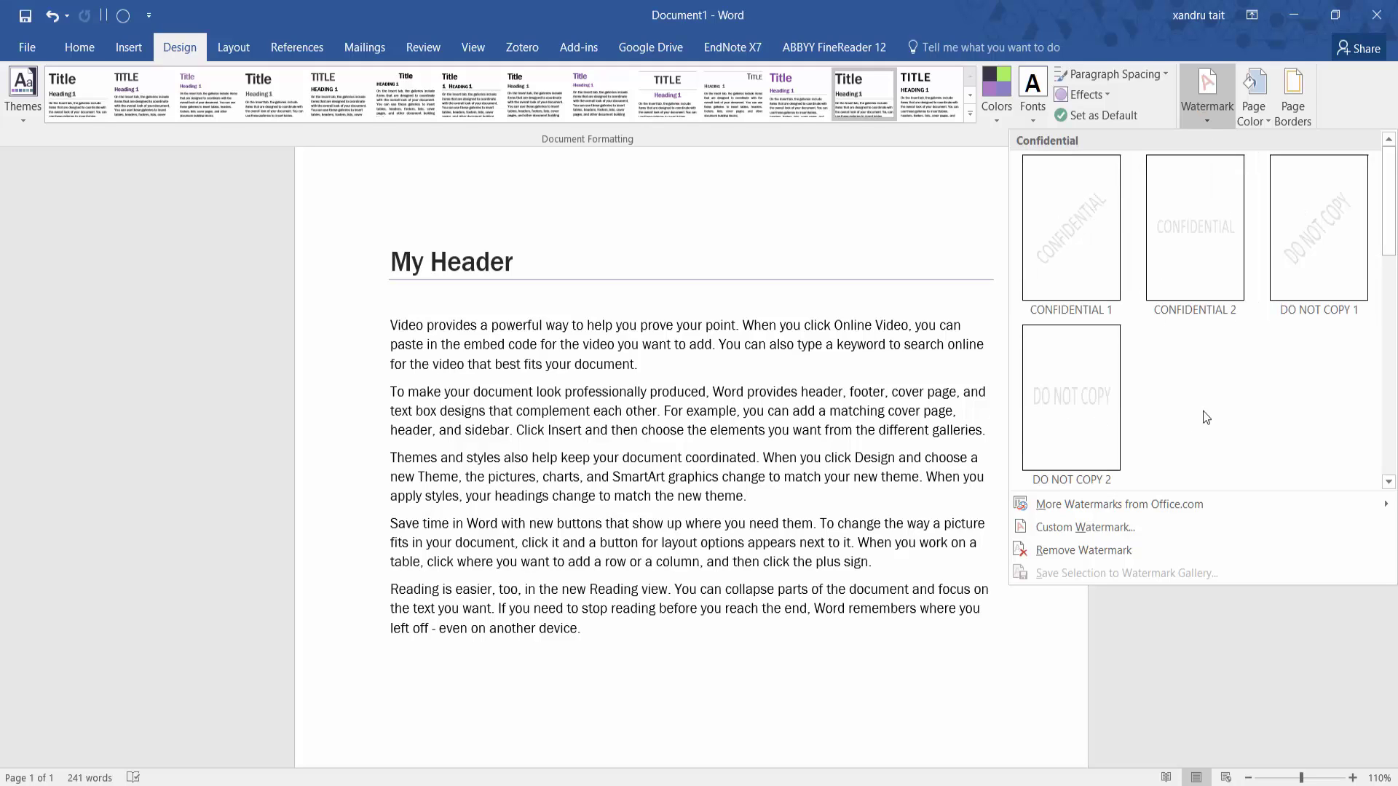
{"action": "left_click", "coordinate": [1085, 530]}
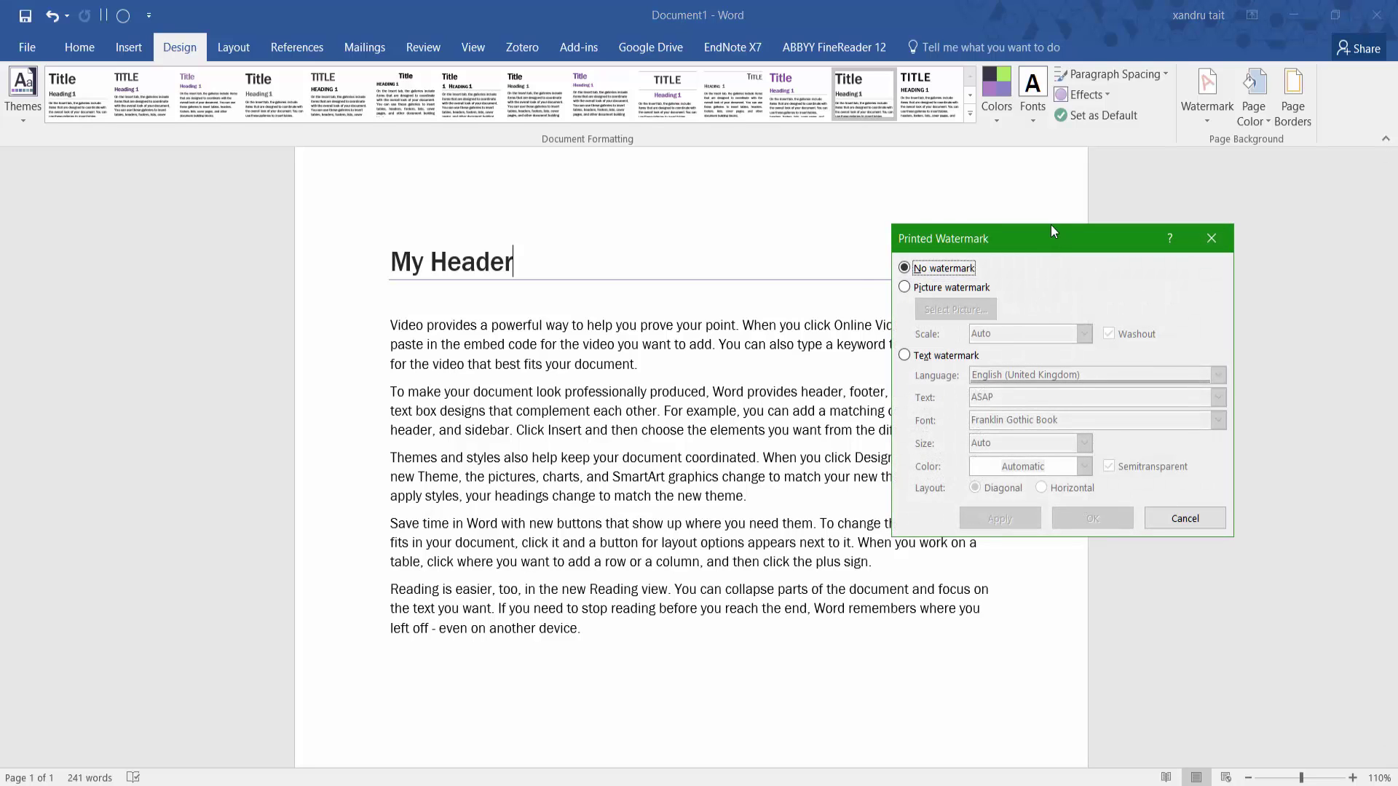
{"action": "left_click_drag", "start_coordinate": [1050, 231], "coordinate": [1029, 165]}
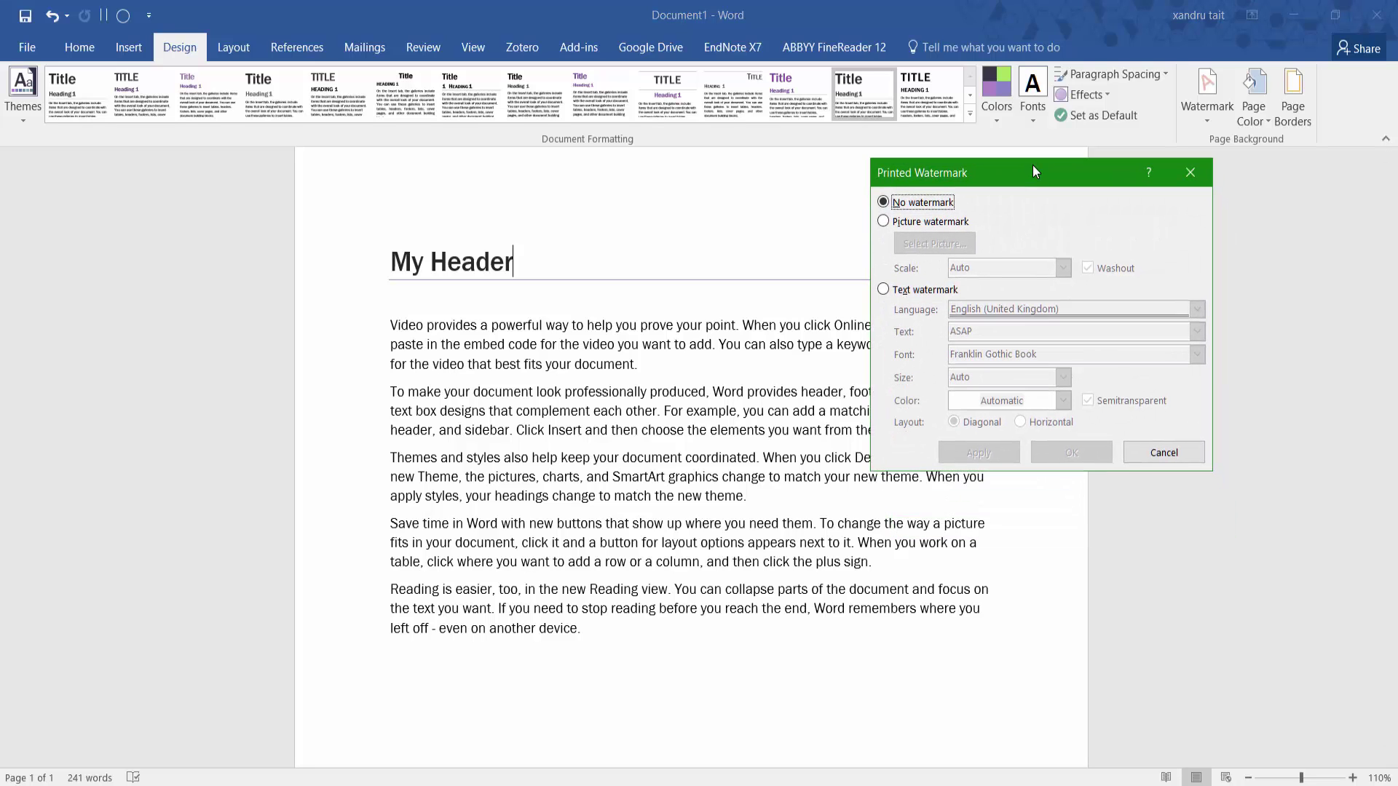
{"action": "left_click", "coordinate": [884, 221]}
{"action": "left_click", "coordinate": [958, 246]}
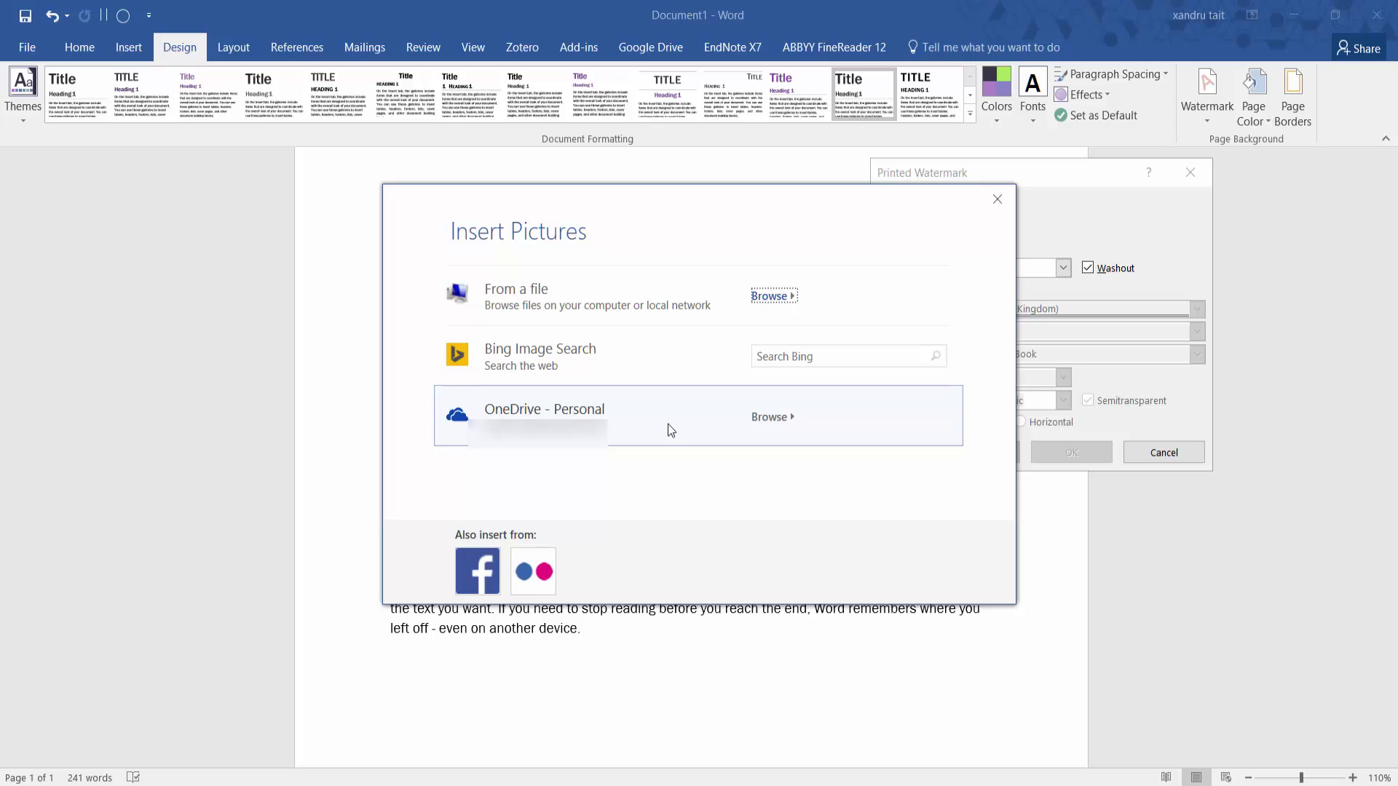
{"action": "left_click", "coordinate": [778, 298]}
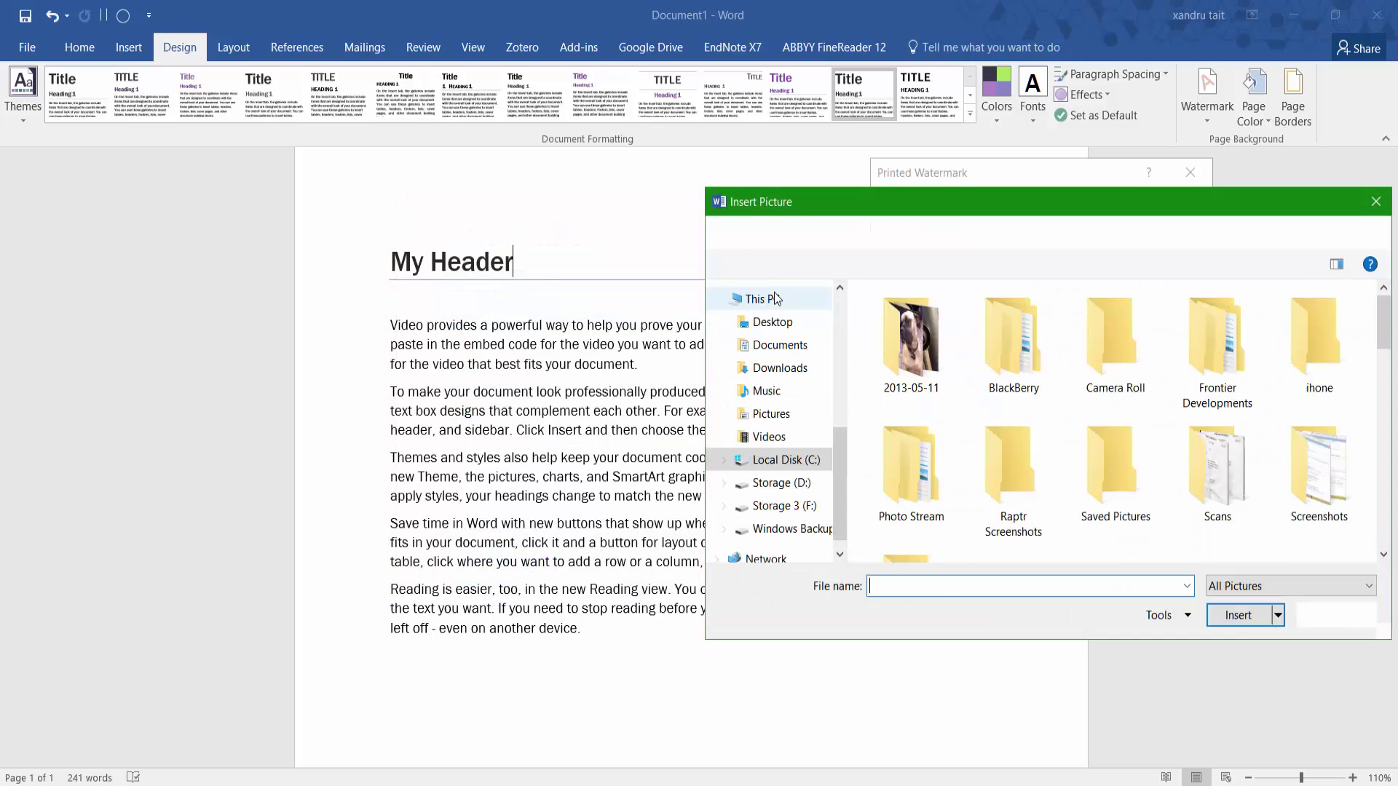
{"action": "scroll", "coordinate": [1019, 364], "scroll_direction": "down", "scroll_amount": 5}
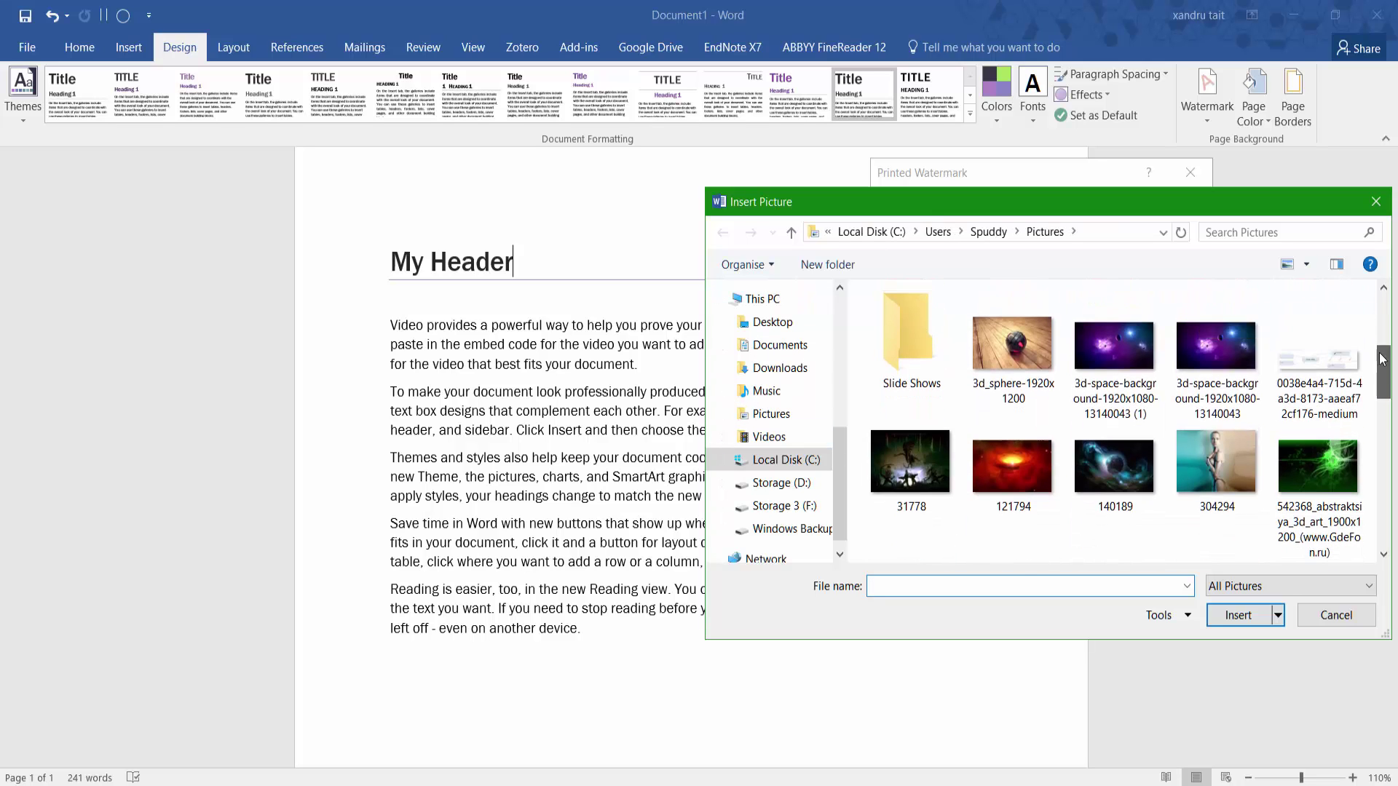
{"action": "double_click", "coordinate": [1012, 336]}
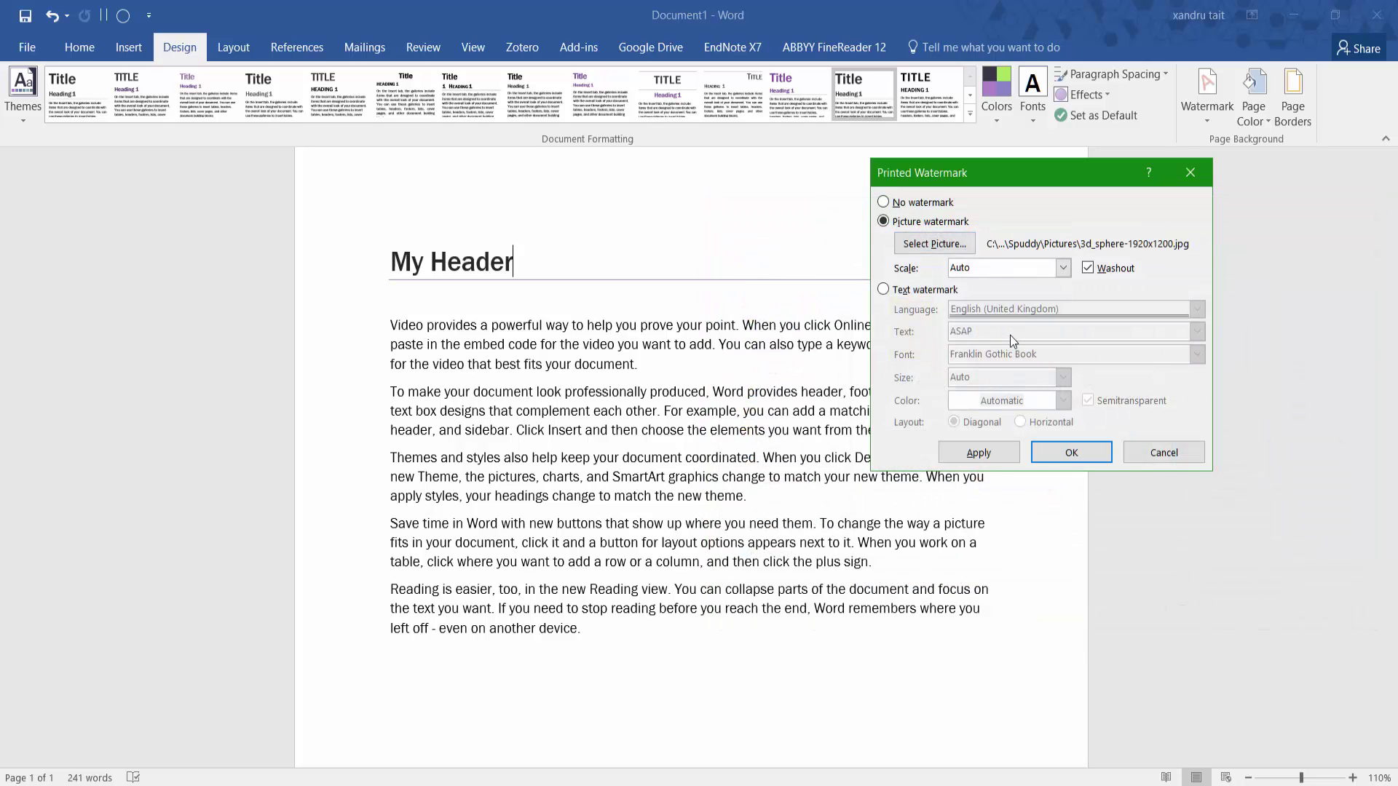
{"action": "left_click", "coordinate": [1046, 456]}
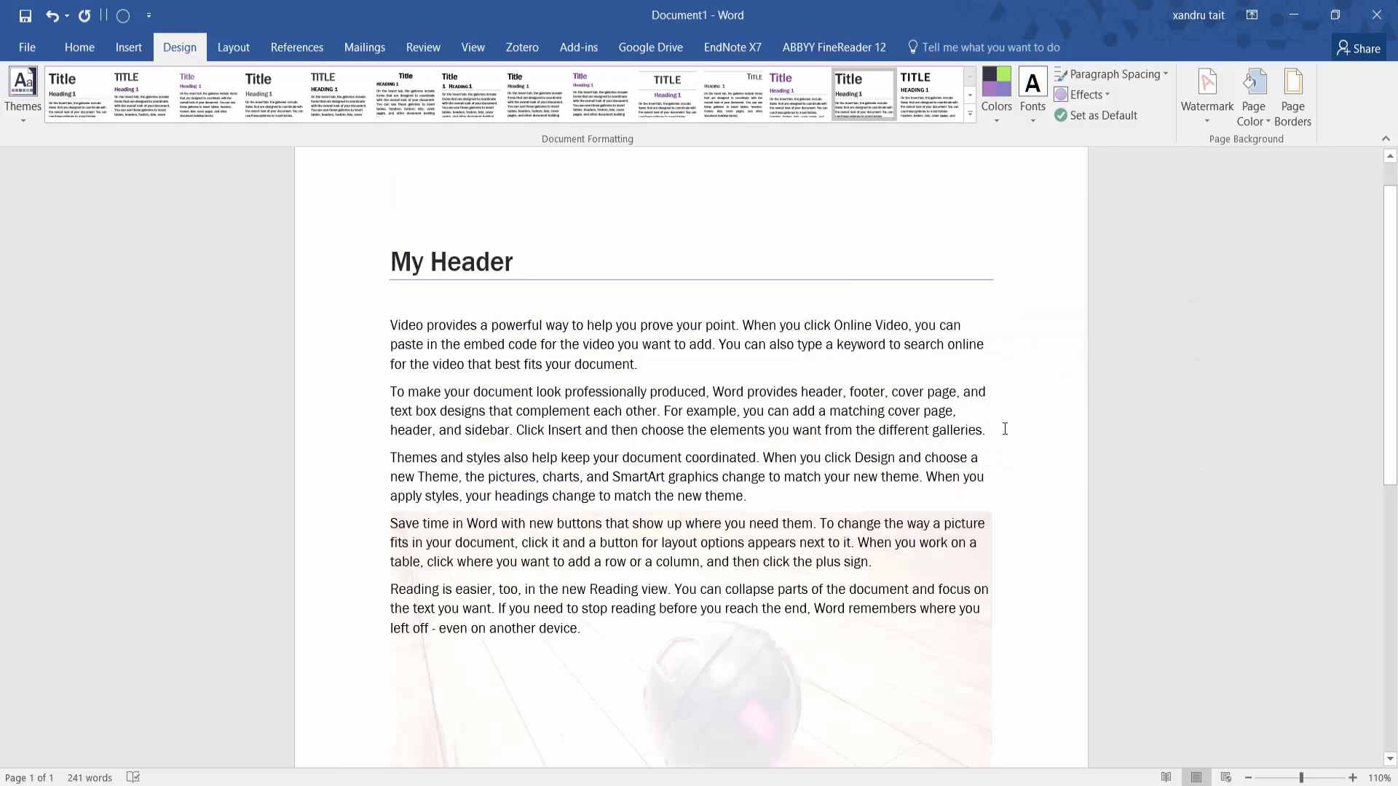
Step: Try the picture watermark without washout, then reapply it washed out
{"action": "scroll", "coordinate": [731, 591], "scroll_direction": "down", "scroll_amount": 4}
{"action": "scroll", "coordinate": [734, 595], "scroll_direction": "down", "scroll_amount": 1}
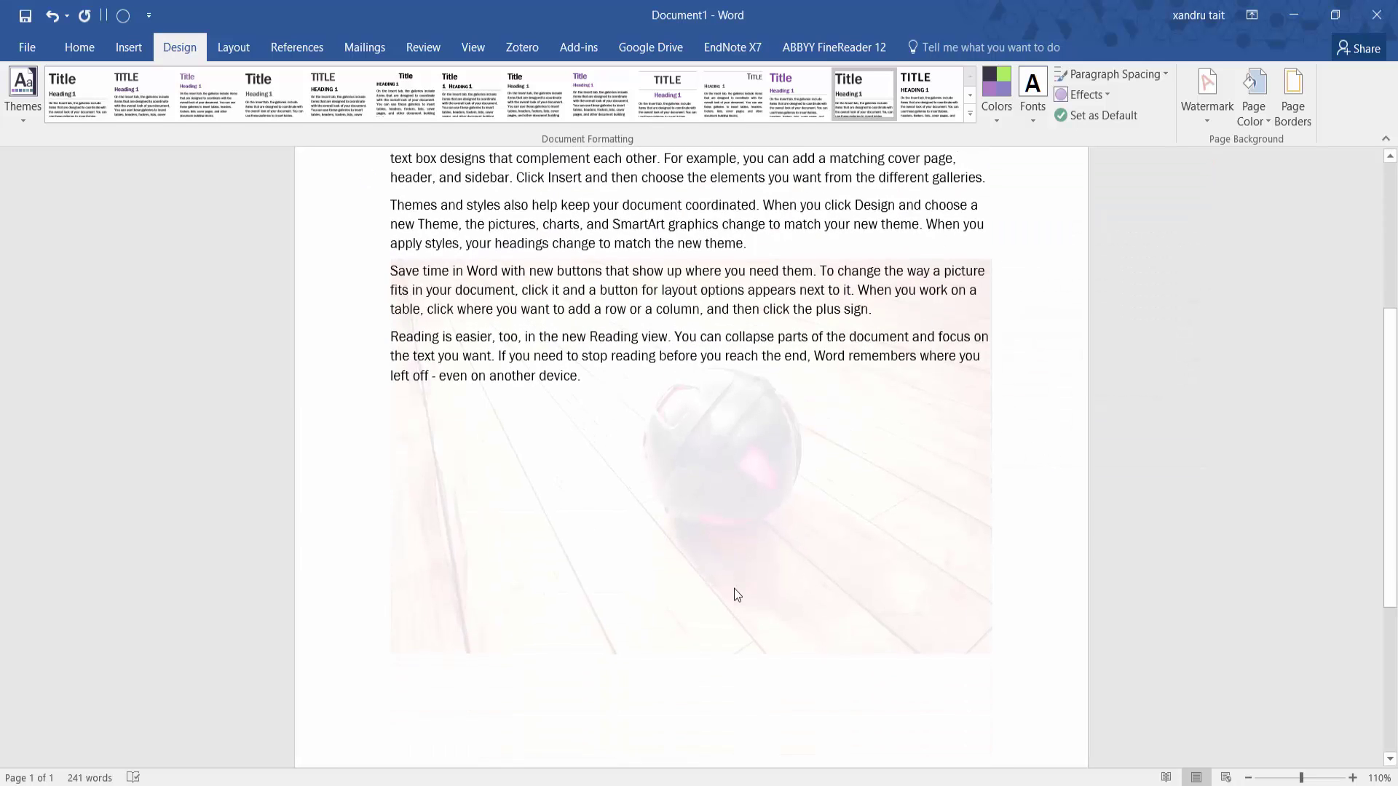
{"action": "scroll", "coordinate": [734, 588], "scroll_direction": "up", "scroll_amount": 5}
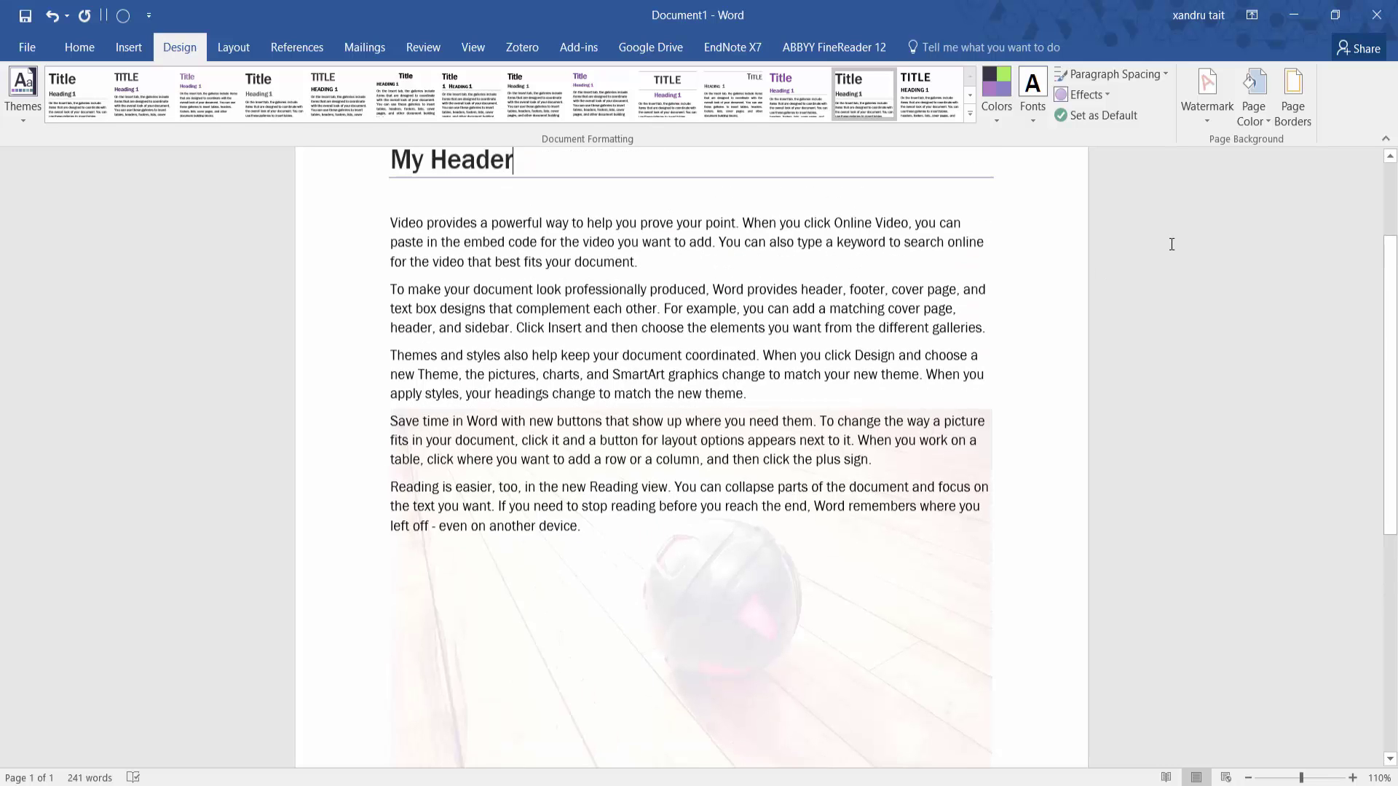
{"action": "left_click", "coordinate": [1200, 122]}
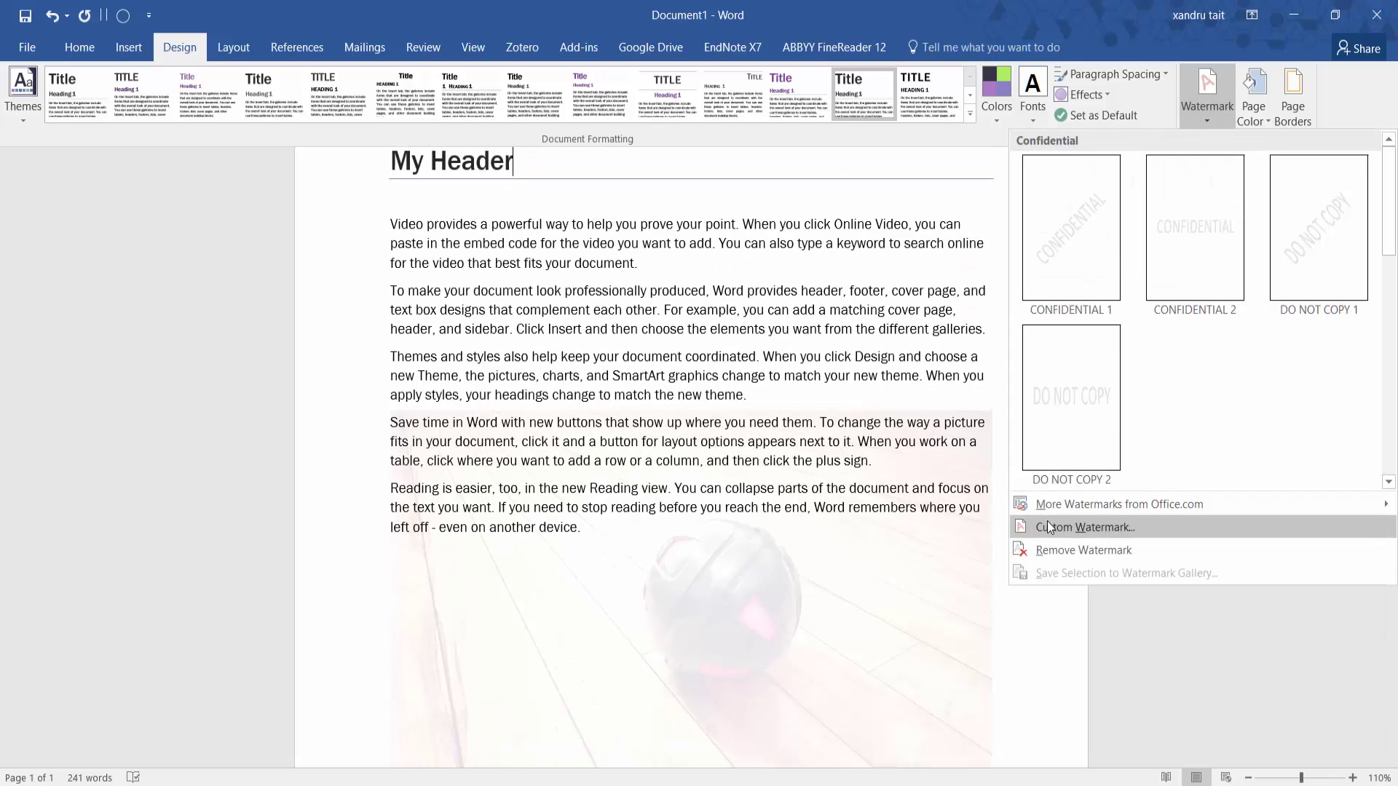
{"action": "left_click", "coordinate": [1048, 519]}
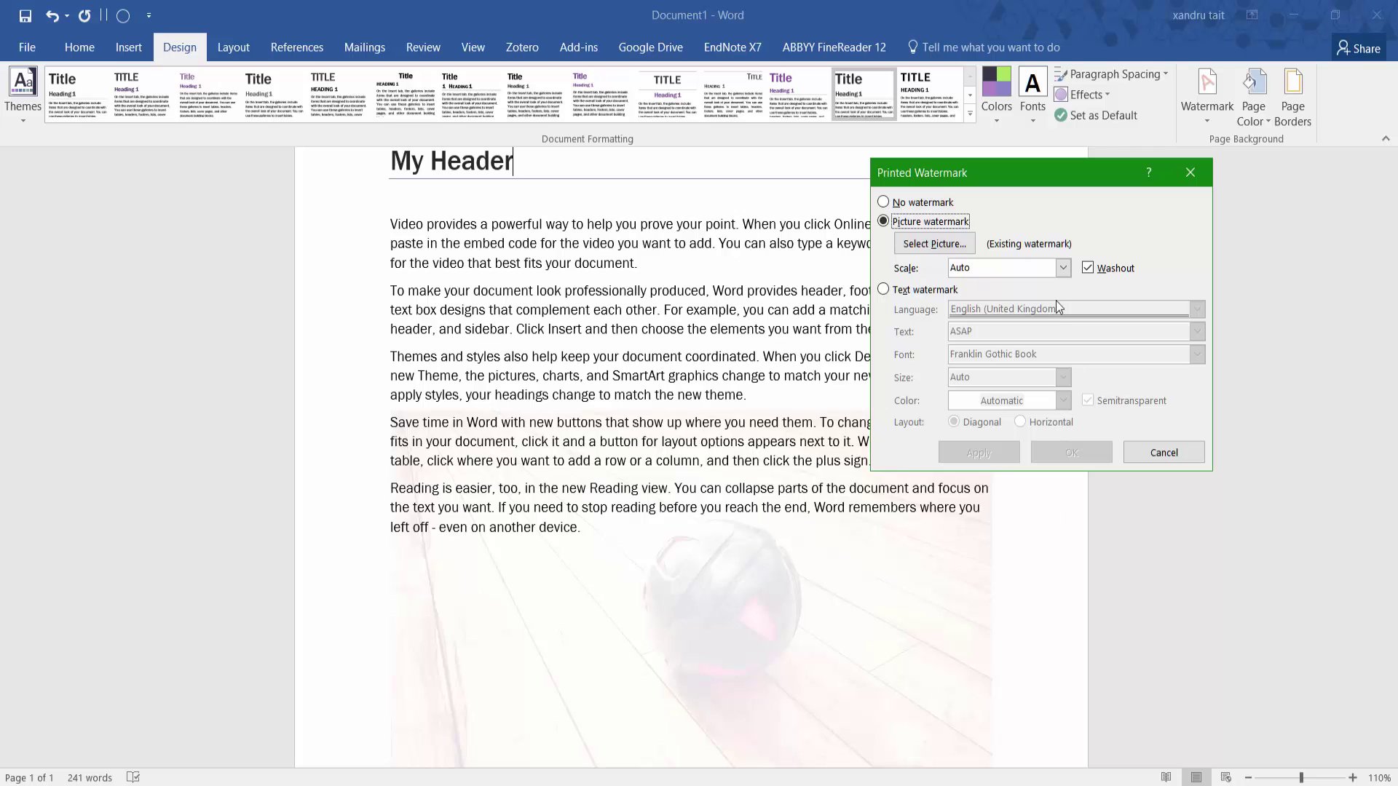
{"action": "left_click", "coordinate": [1088, 266]}
{"action": "left_click", "coordinate": [1071, 452]}
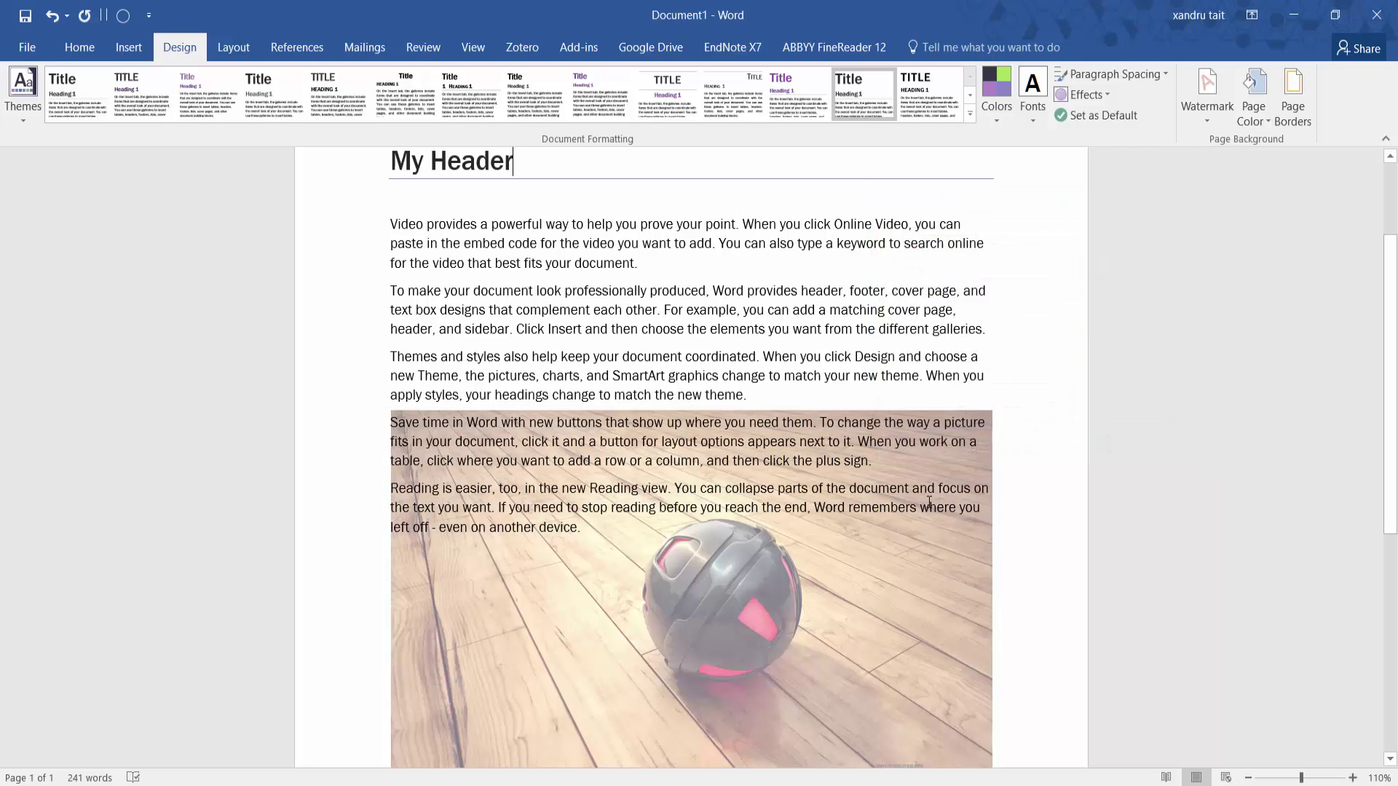
{"action": "left_click", "coordinate": [1201, 120]}
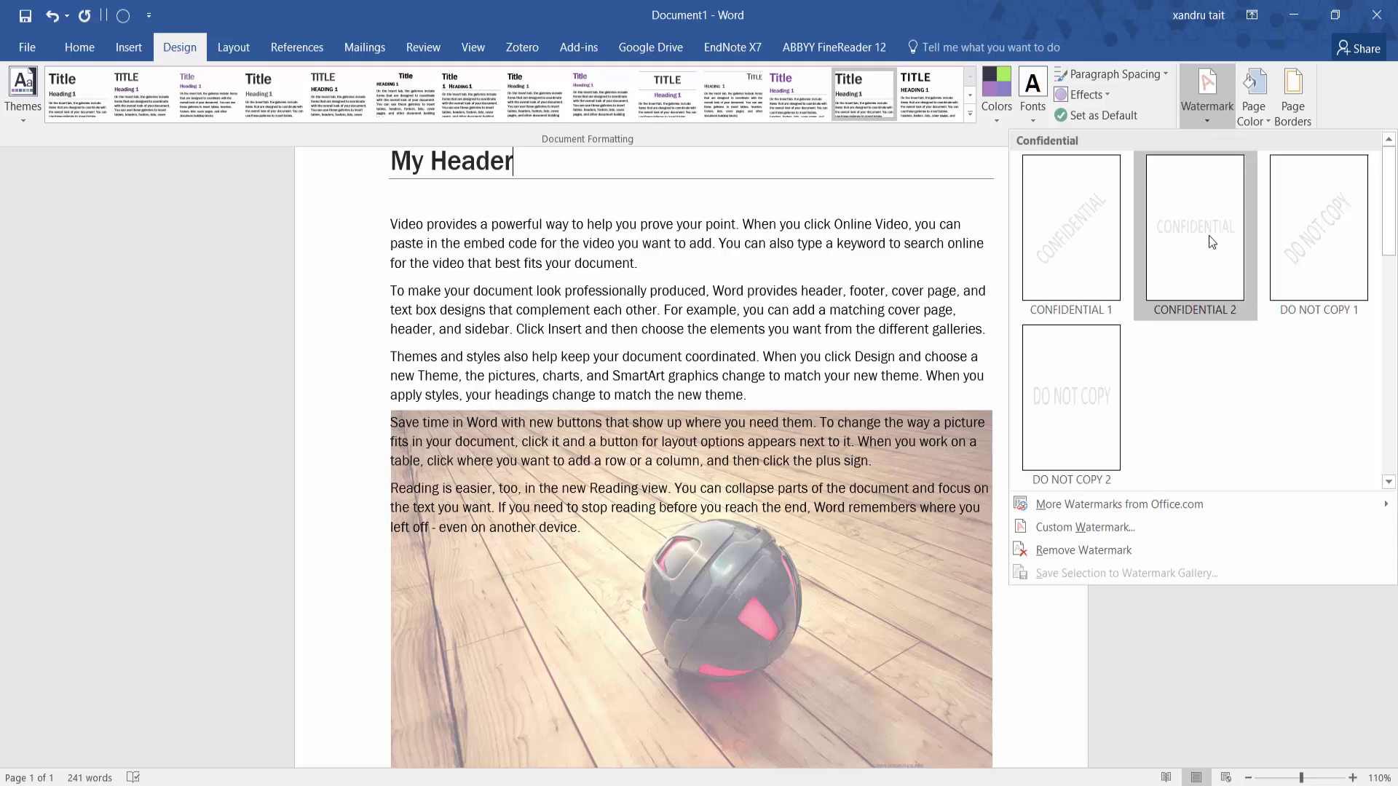
{"action": "left_click", "coordinate": [1059, 527]}
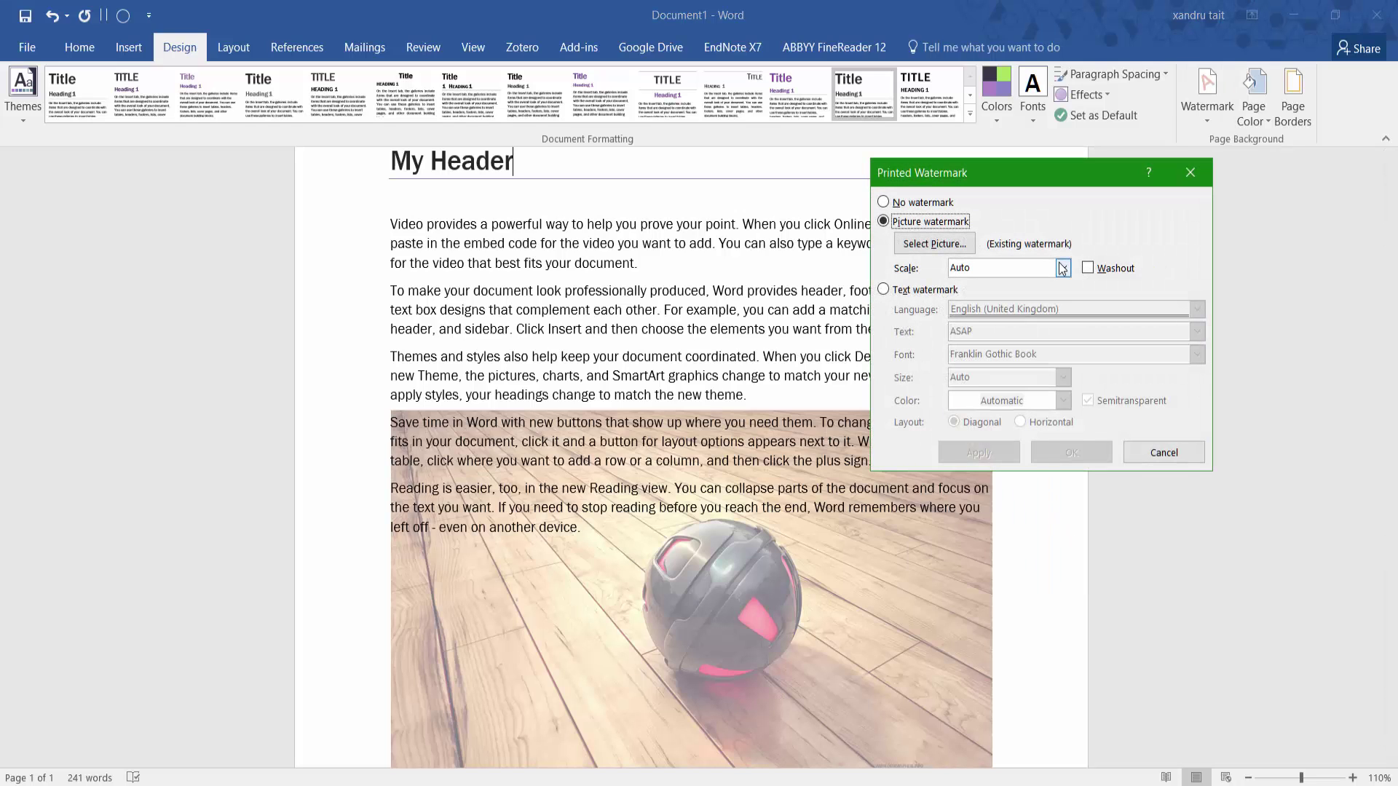
{"action": "left_click", "coordinate": [1088, 269]}
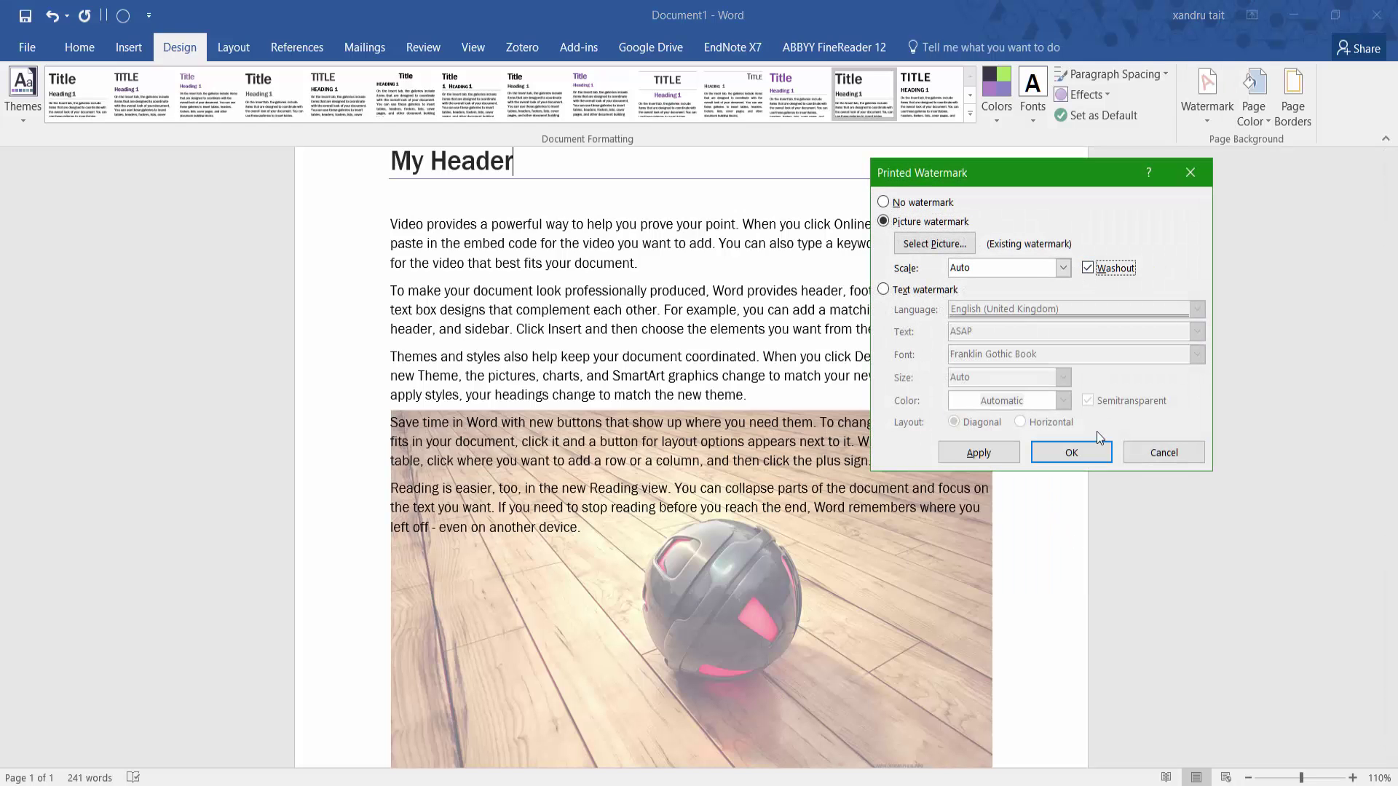
{"action": "left_click", "coordinate": [963, 457]}
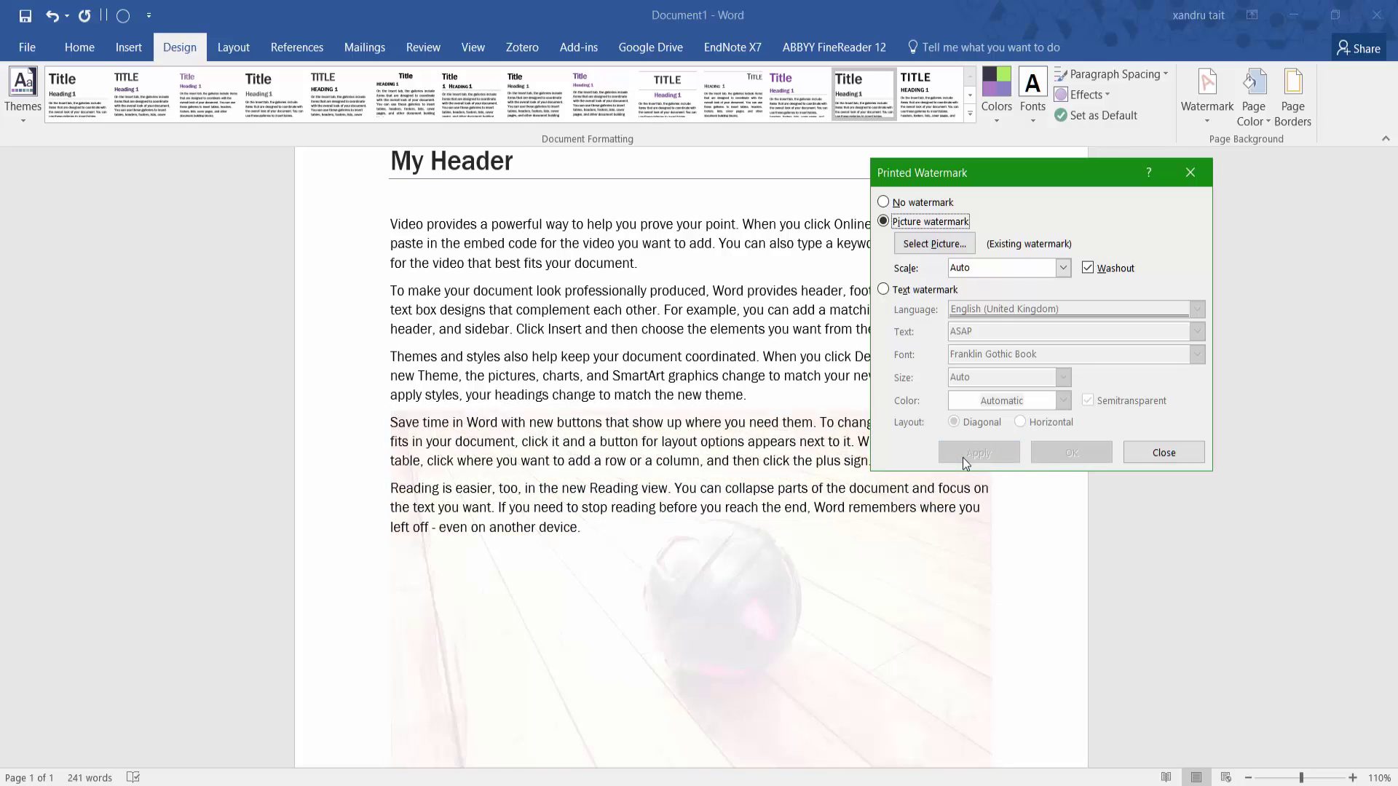
Step: Switch to a TOP SECRET text watermark in Franklin Gothic Heavy at Auto size
{"action": "left_click", "coordinate": [884, 290]}
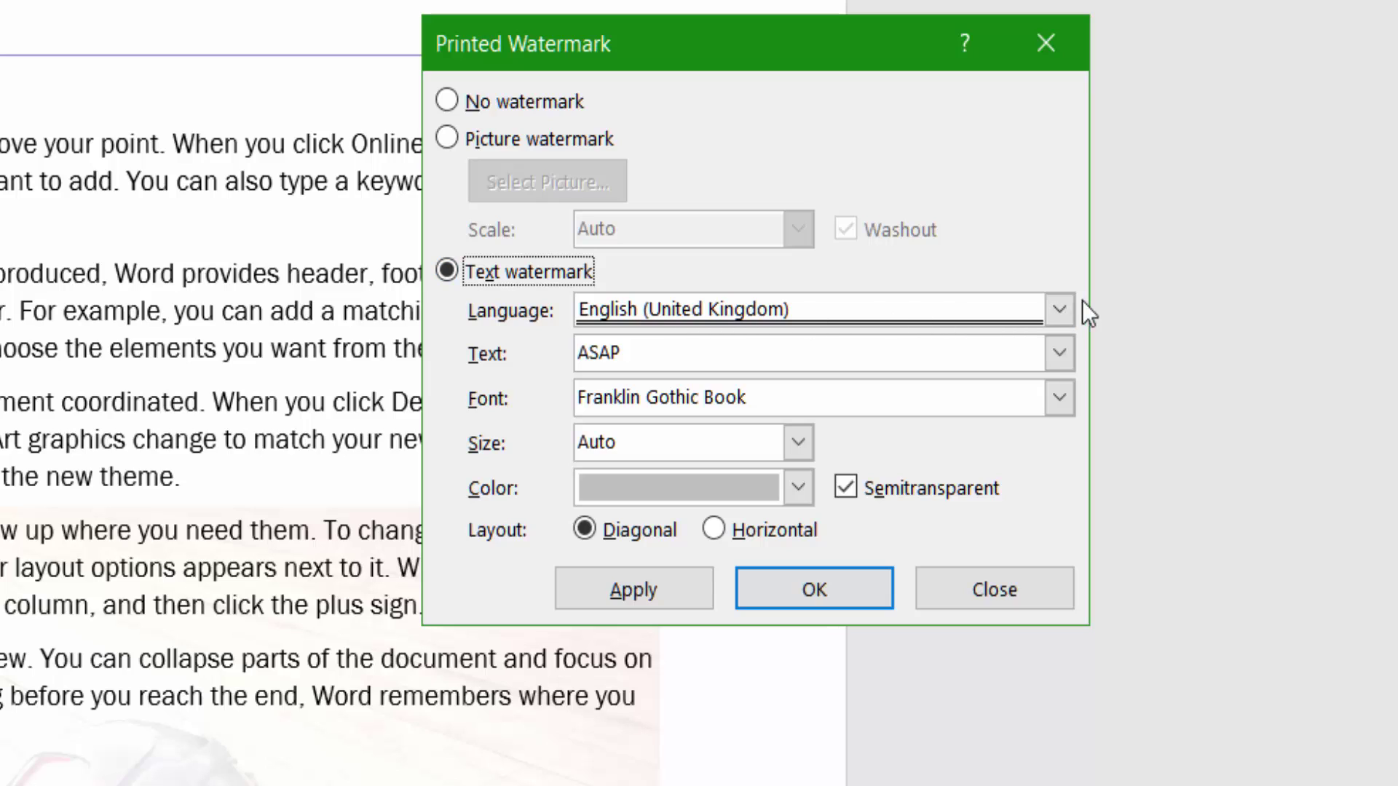
{"action": "left_click", "coordinate": [1059, 308]}
{"action": "left_click", "coordinate": [1059, 309]}
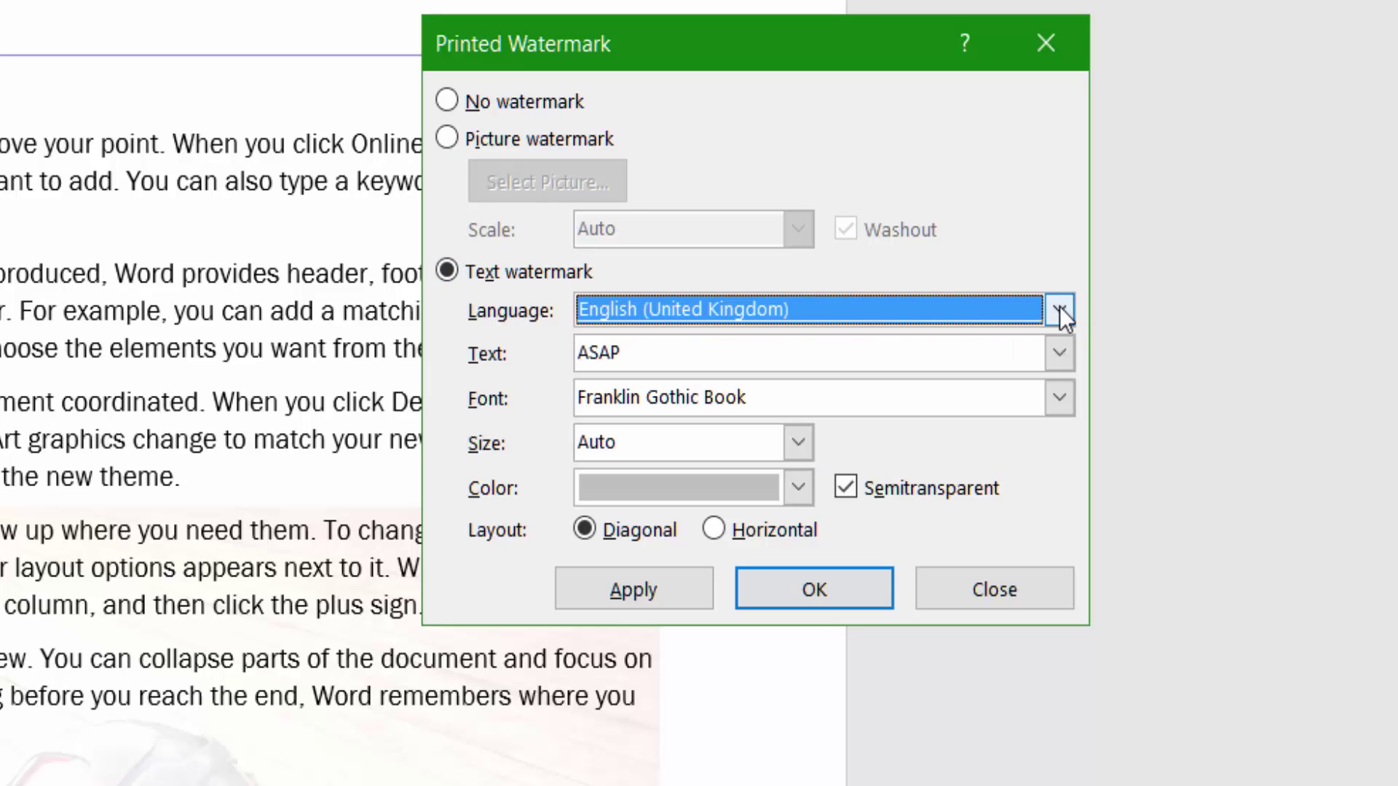
{"action": "left_click", "coordinate": [1059, 361]}
{"action": "left_click_drag", "start_coordinate": [1058, 430], "coordinate": [1048, 507]}
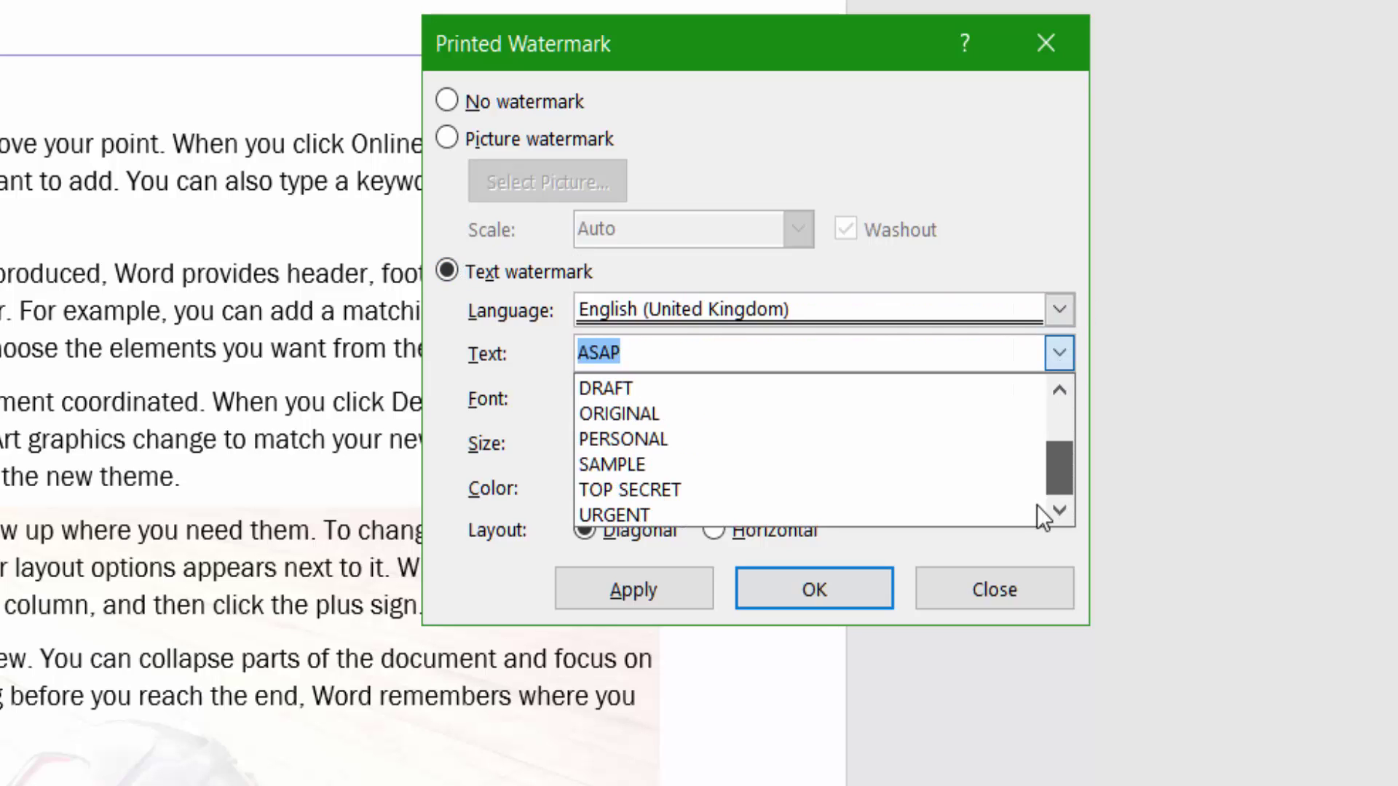
{"action": "left_click", "coordinate": [719, 497]}
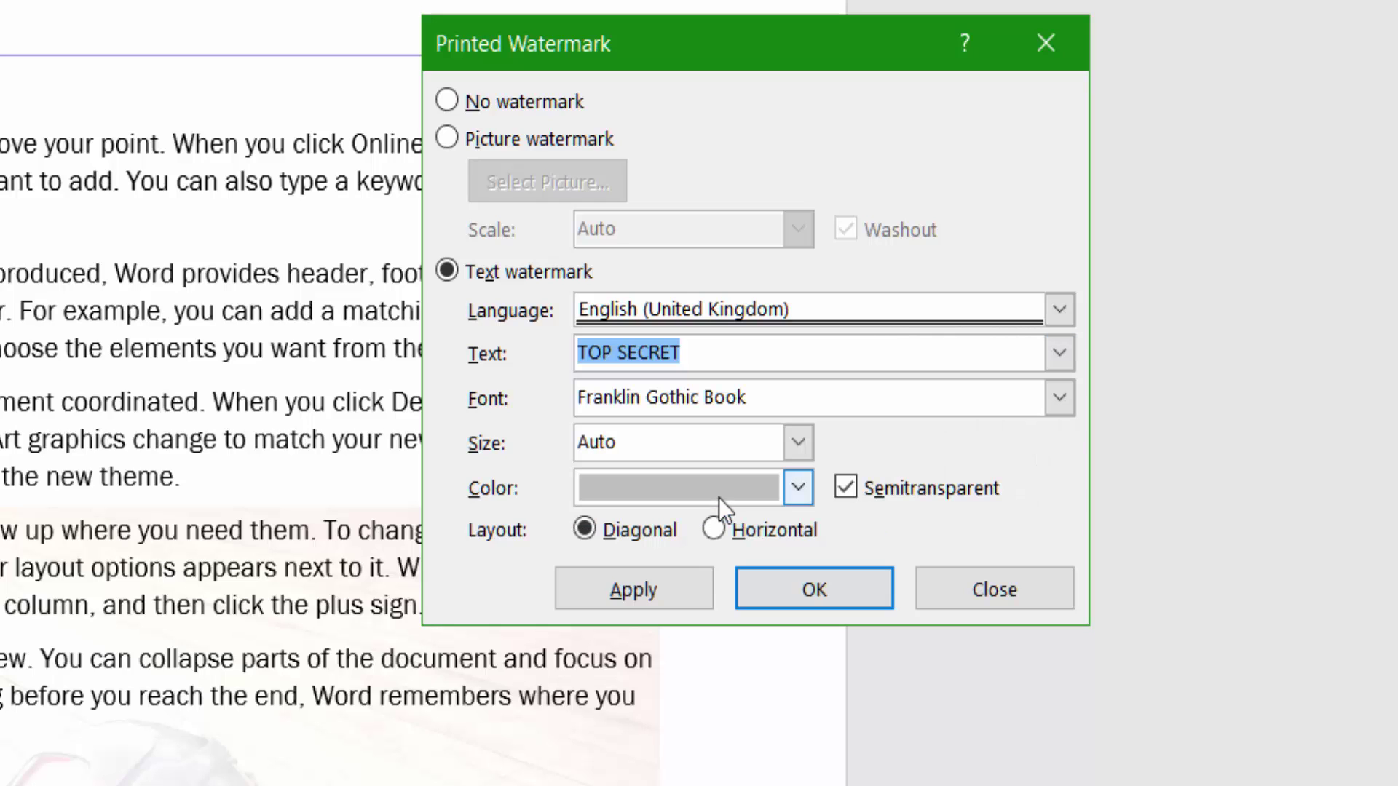
{"action": "left_click", "coordinate": [1062, 398]}
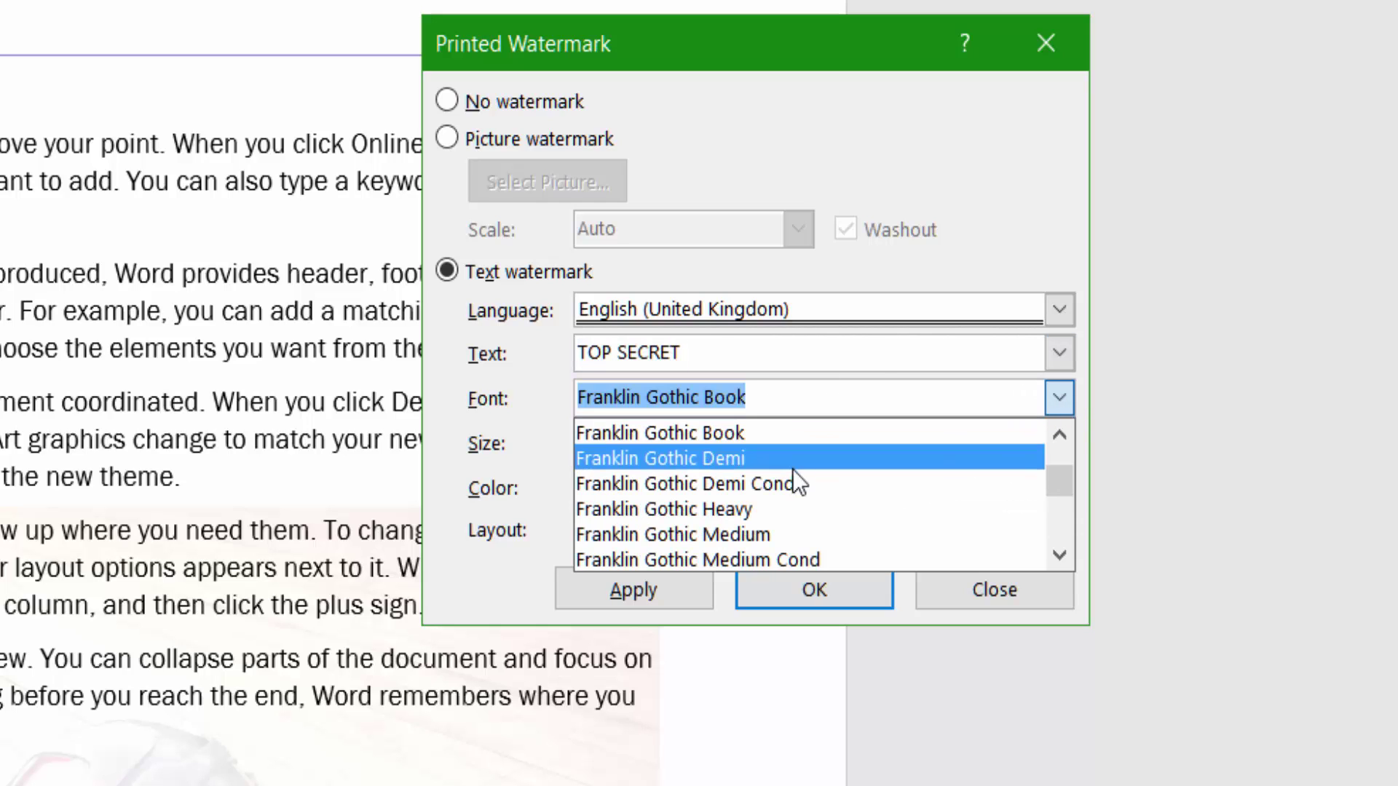
{"action": "left_click", "coordinate": [750, 507]}
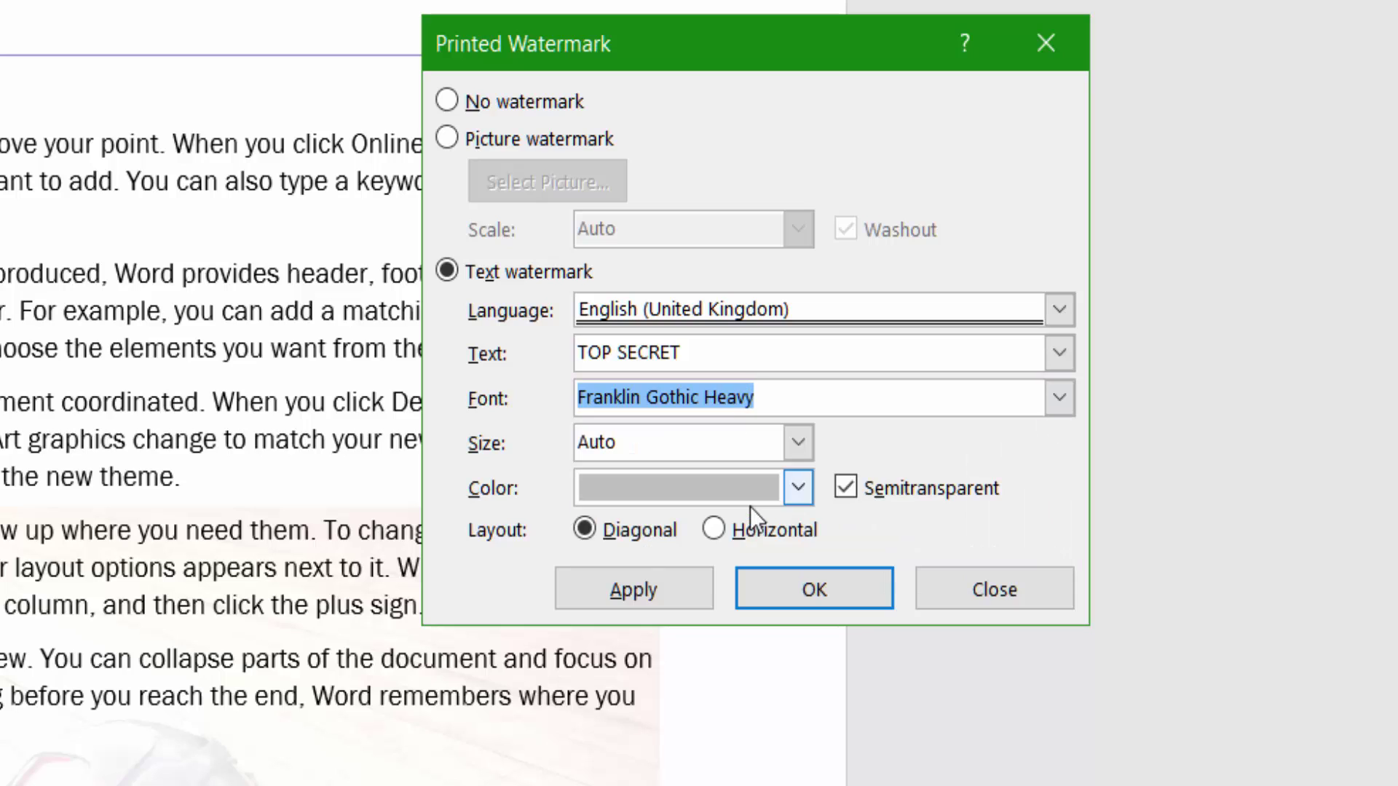
{"action": "left_click", "coordinate": [800, 446]}
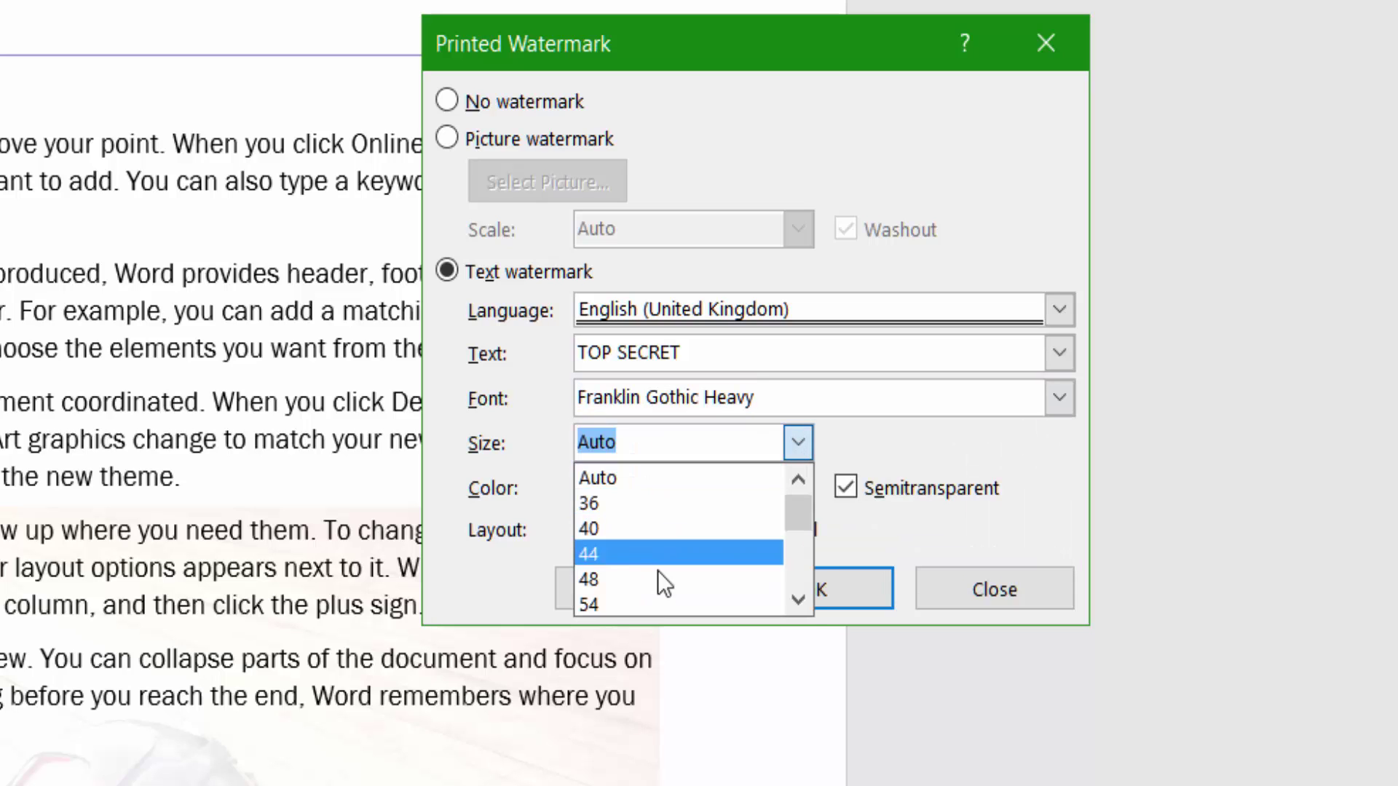
{"action": "left_click", "coordinate": [703, 480]}
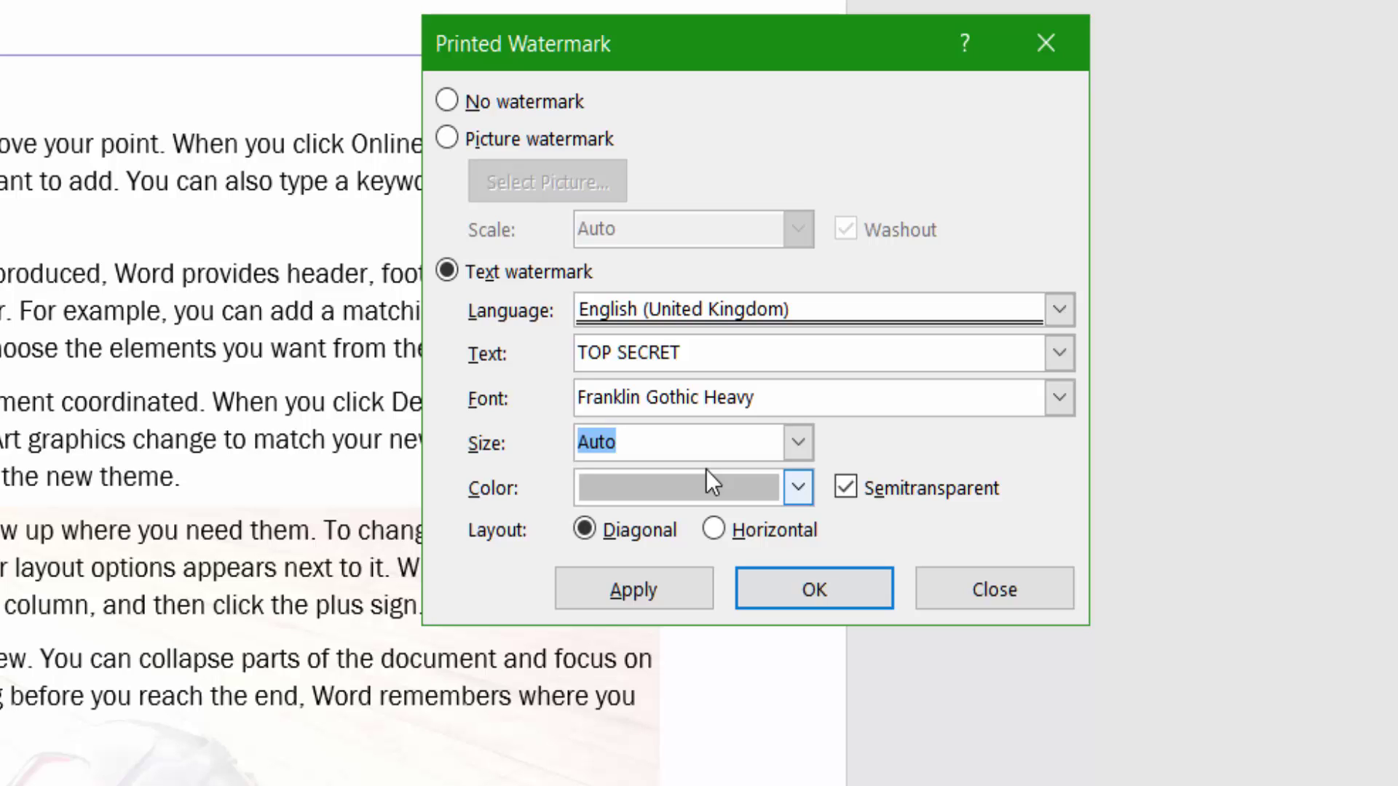
Step: Make the watermark solid green and diagonal, and apply it to the page
{"action": "left_click", "coordinate": [800, 489]}
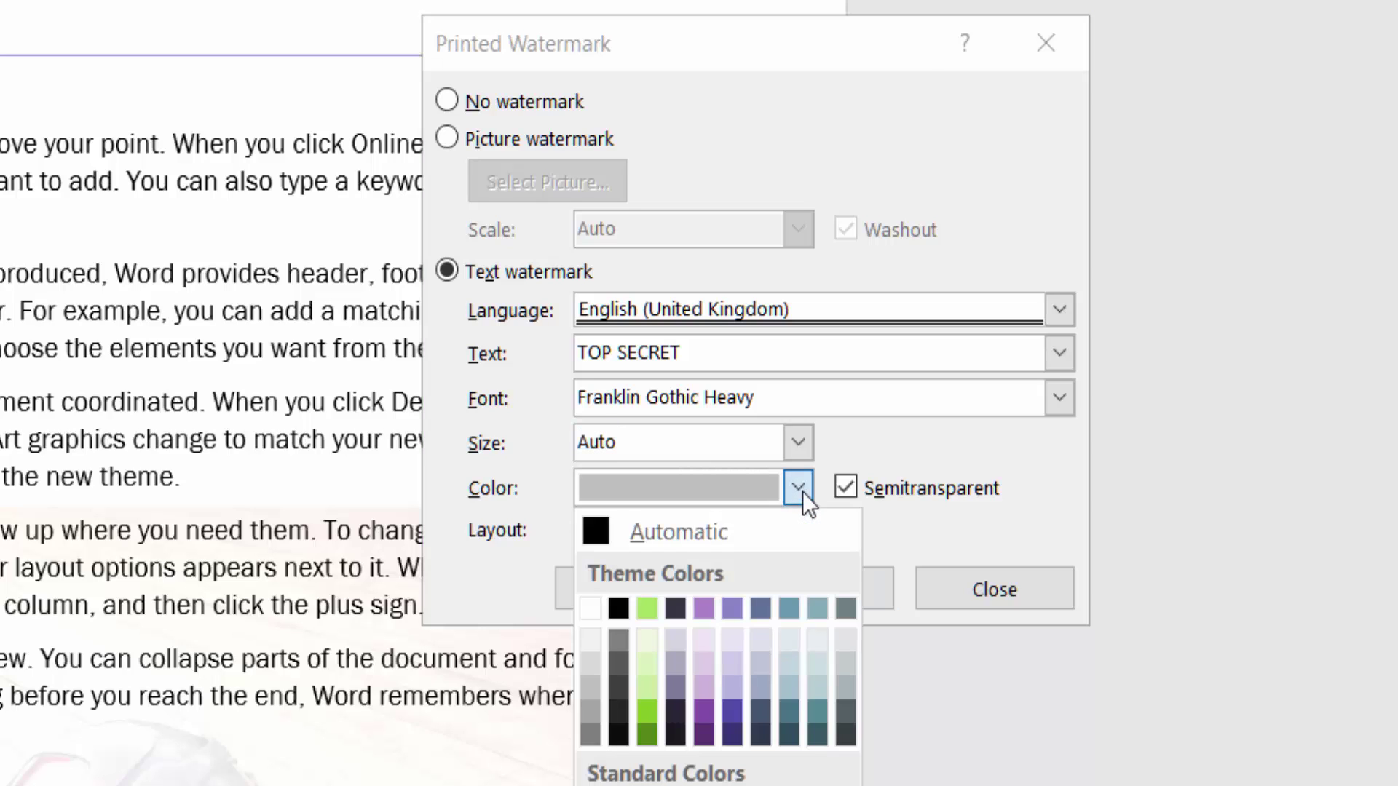
{"action": "left_click", "coordinate": [644, 710]}
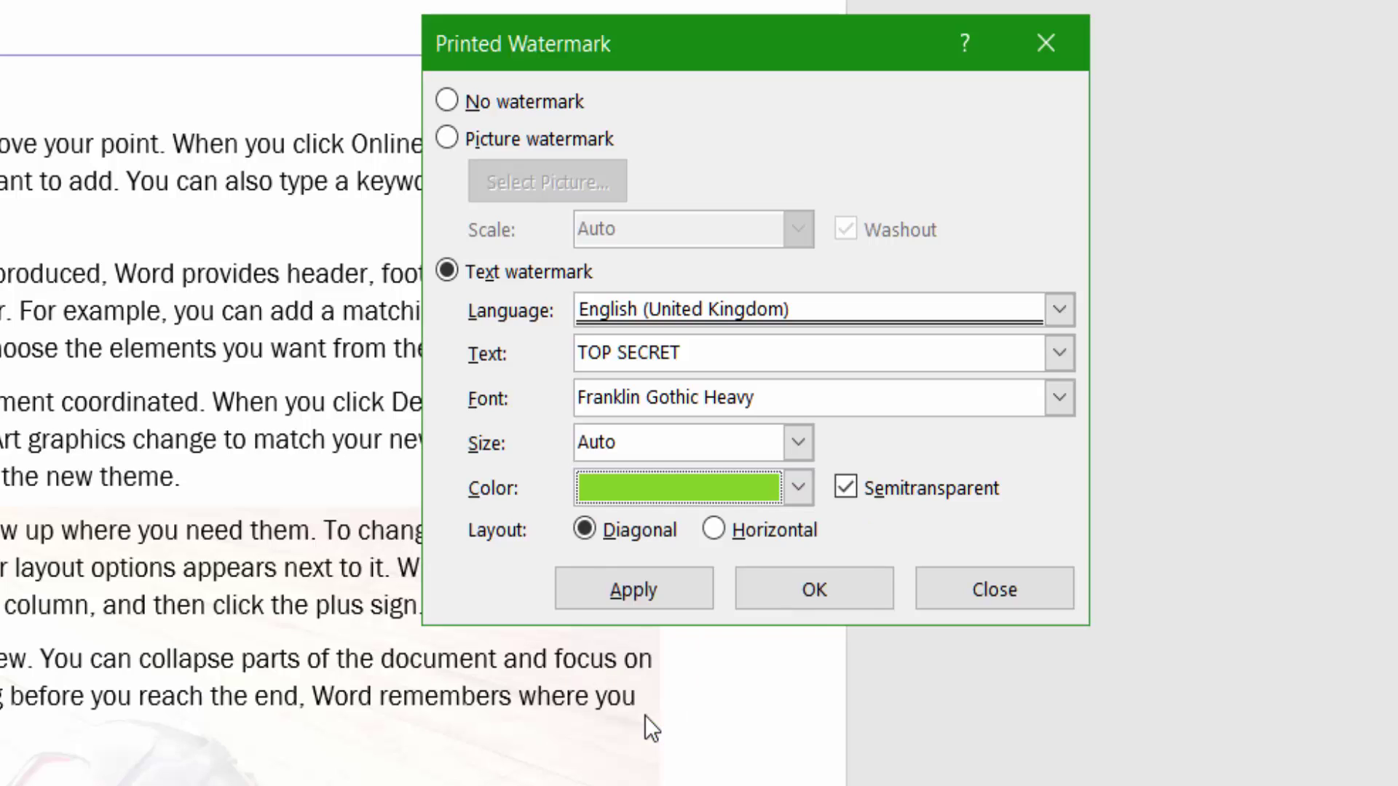
{"action": "left_click", "coordinate": [846, 487]}
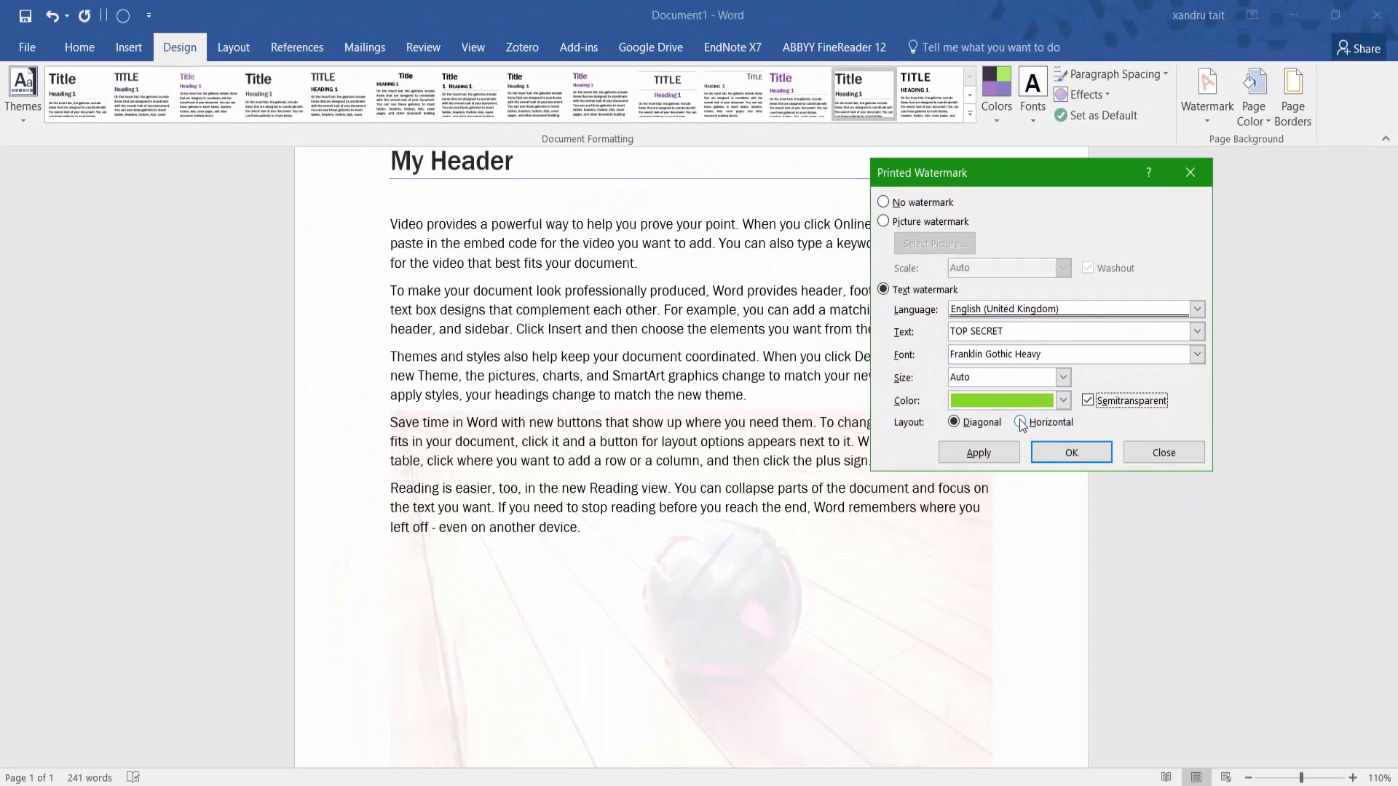
{"action": "left_click", "coordinate": [1020, 422]}
{"action": "left_click", "coordinate": [992, 450]}
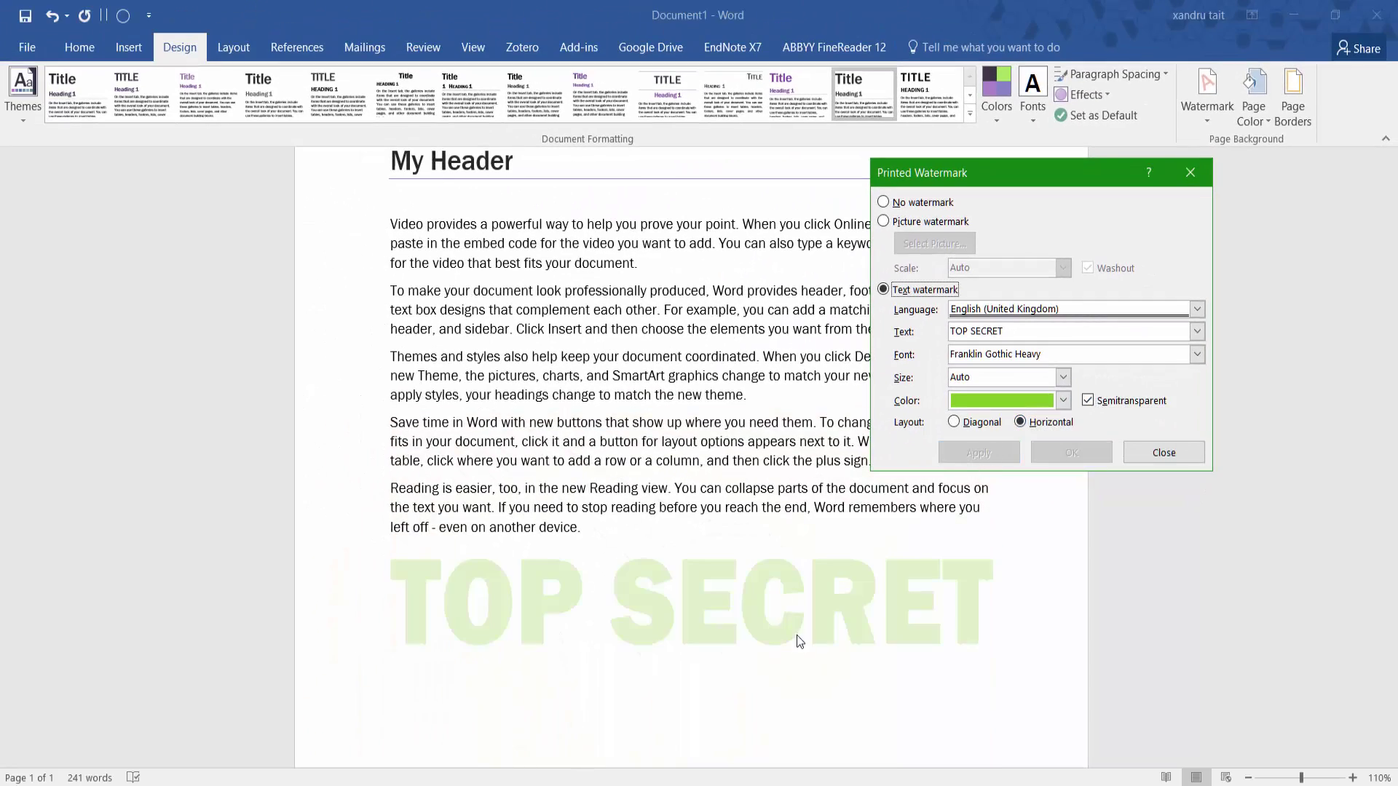
{"action": "left_click", "coordinate": [954, 422]}
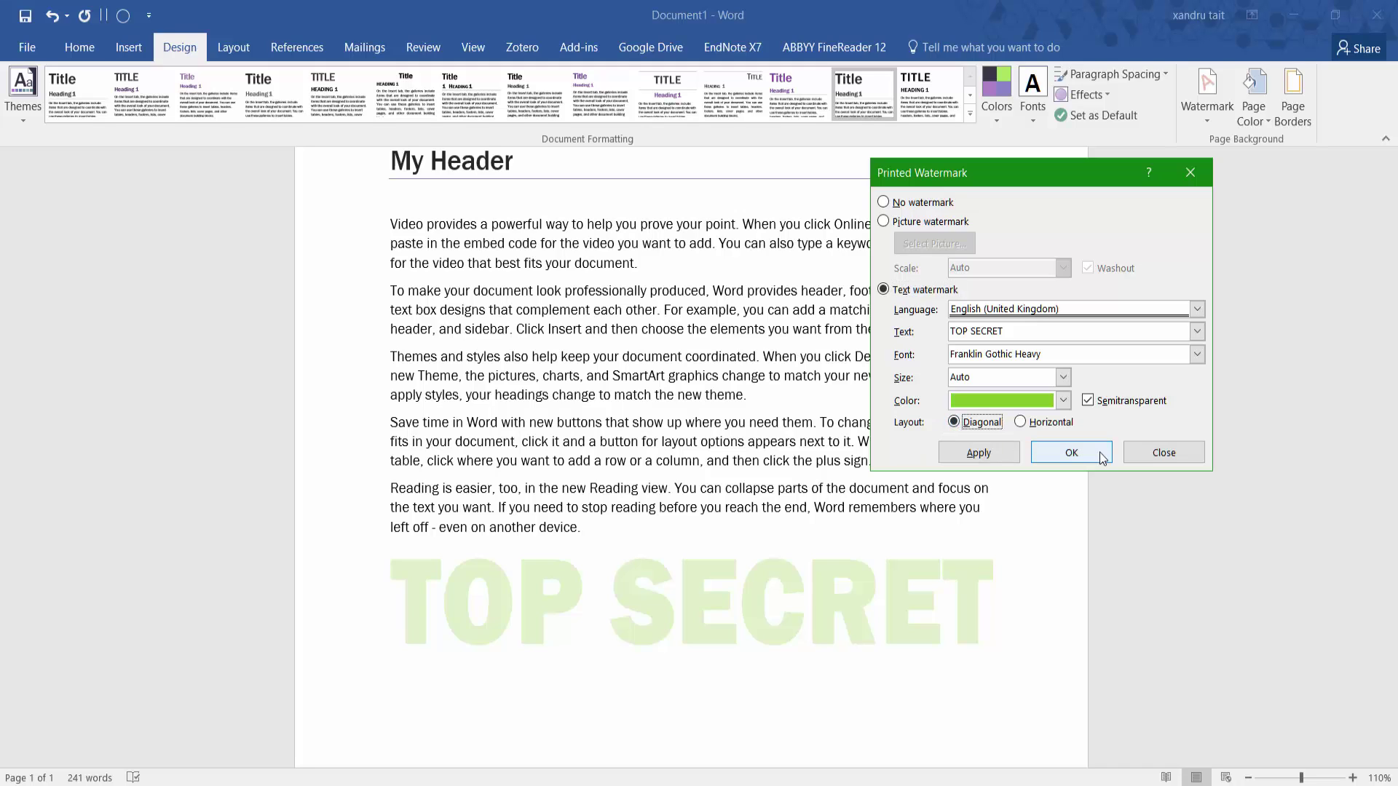
{"action": "left_click", "coordinate": [989, 449]}
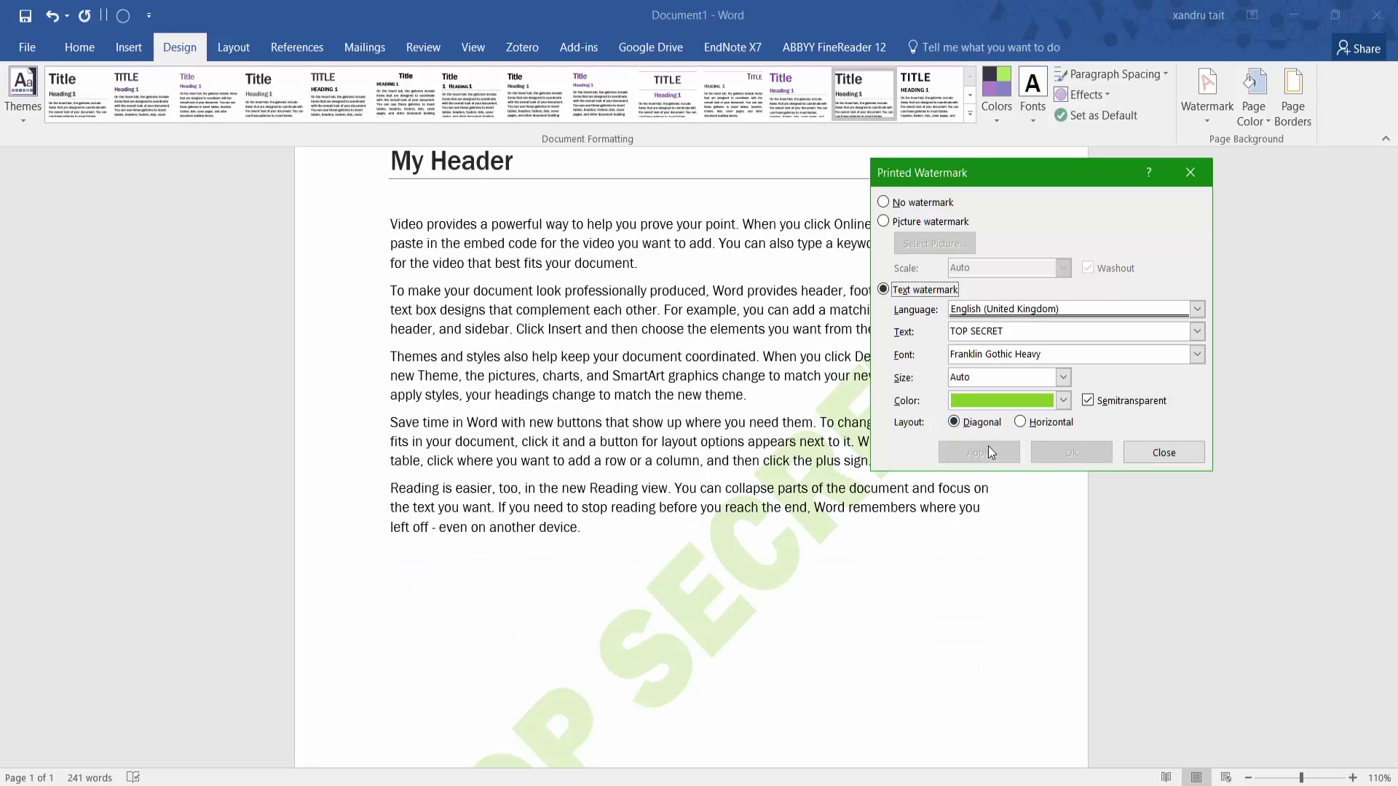
{"action": "left_click", "coordinate": [1089, 398]}
{"action": "left_click", "coordinate": [981, 455]}
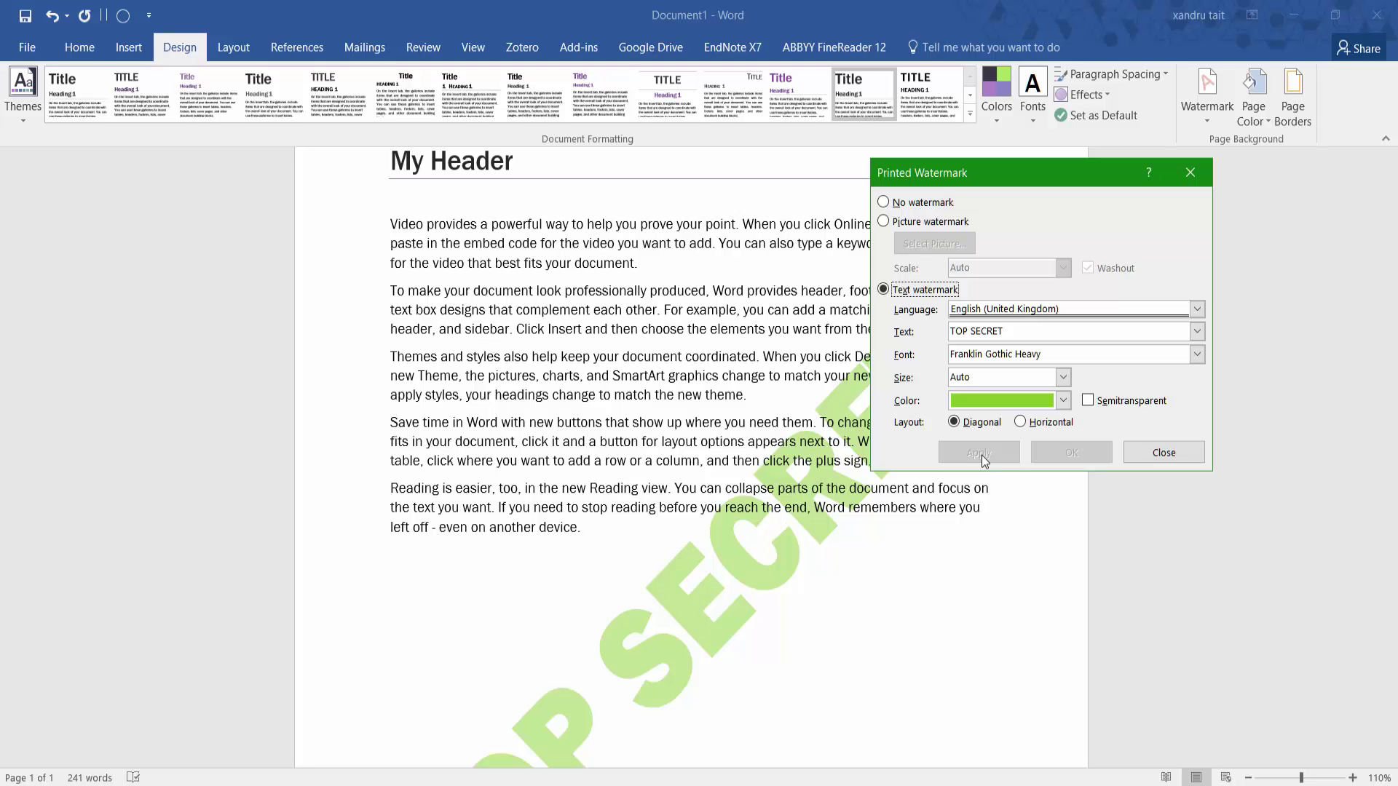
{"action": "left_click", "coordinate": [1169, 456]}
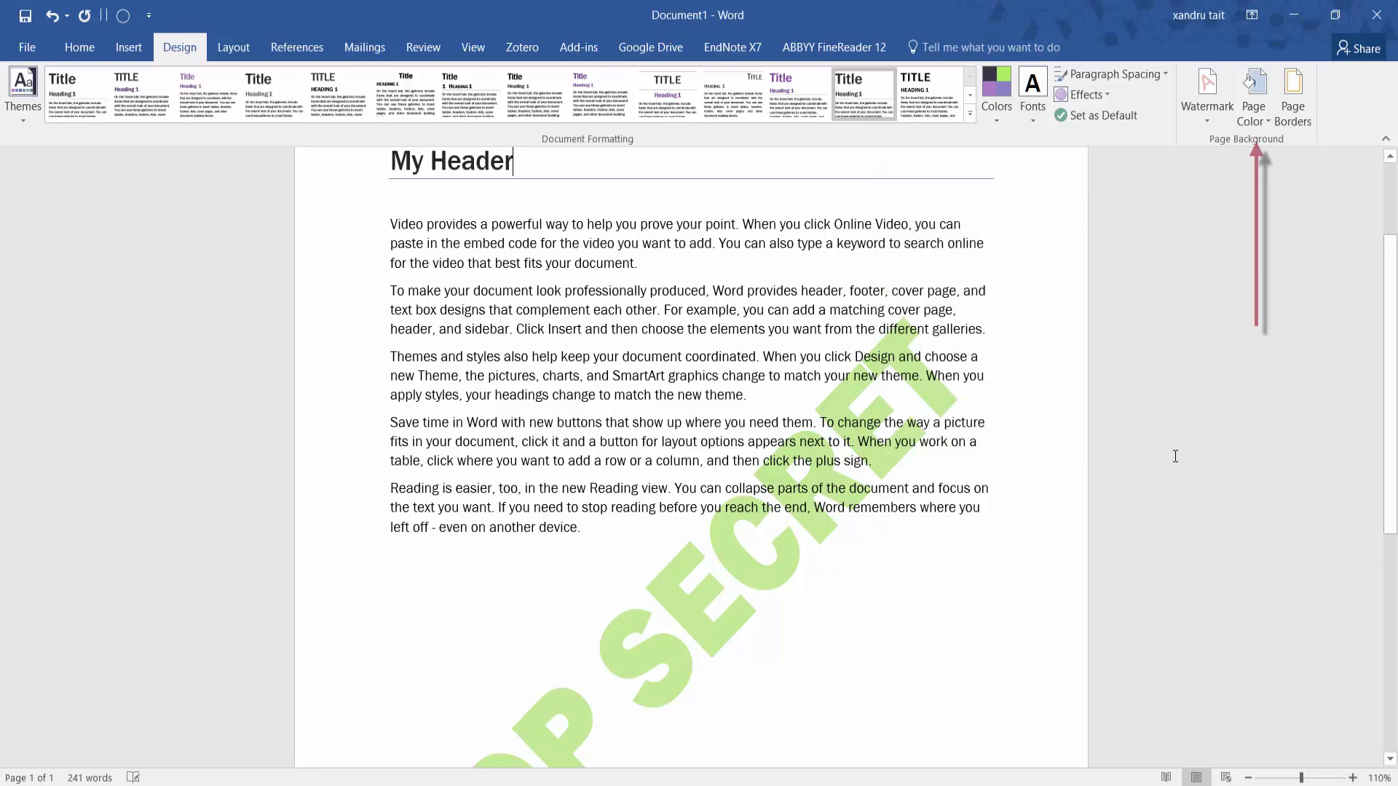
Step: Set the page colour to light grey, then bring up the page Fill Effects
{"action": "left_click", "coordinate": [1253, 102]}
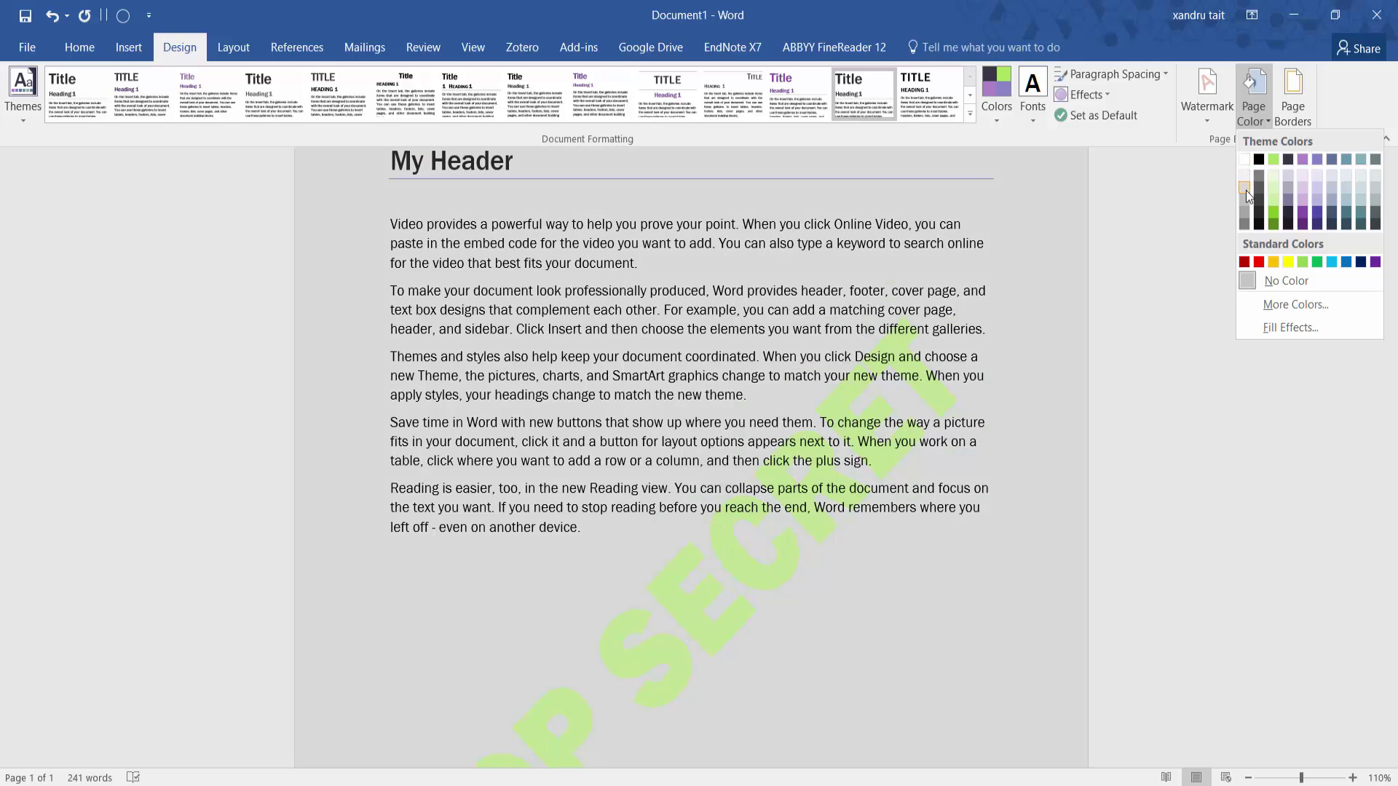
{"action": "left_click", "coordinate": [1246, 190]}
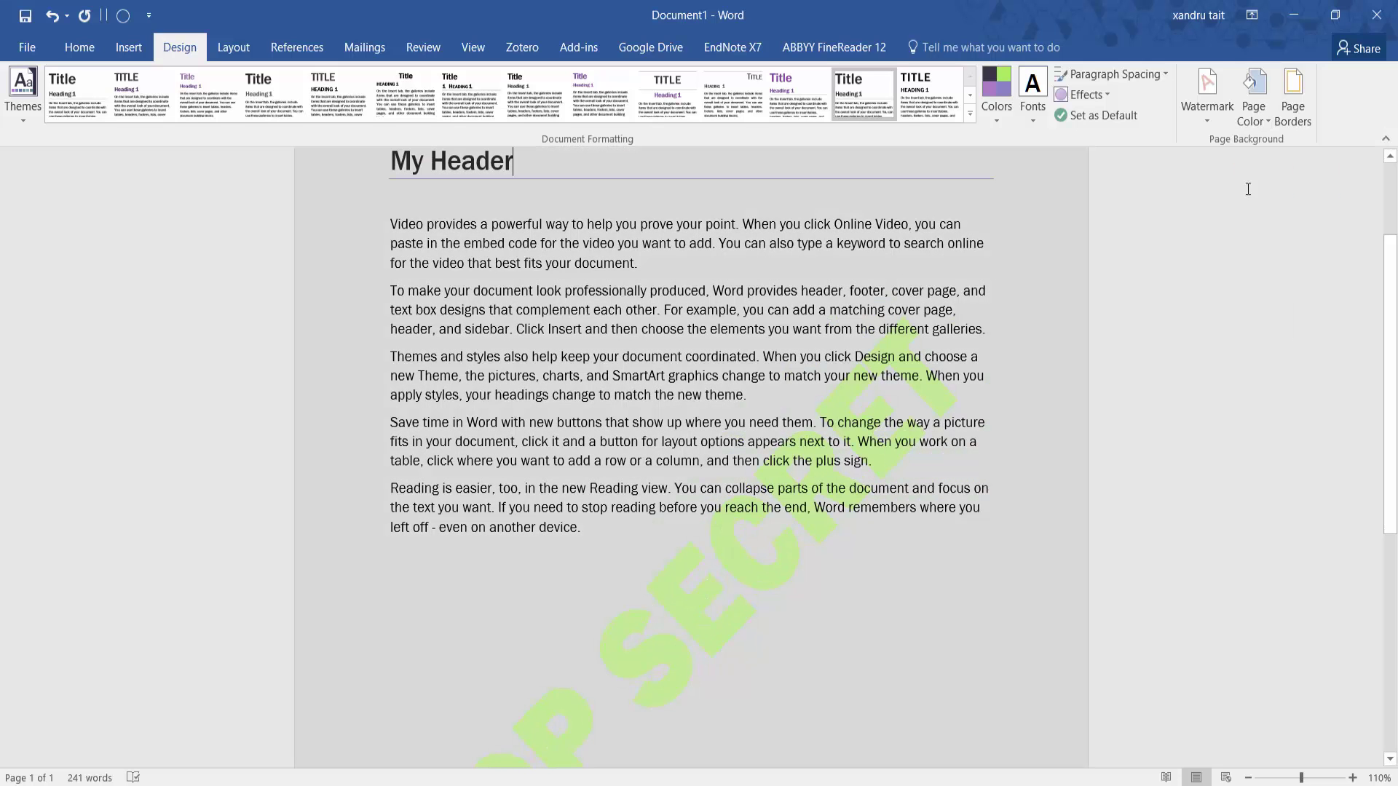
{"action": "left_click", "coordinate": [1258, 120]}
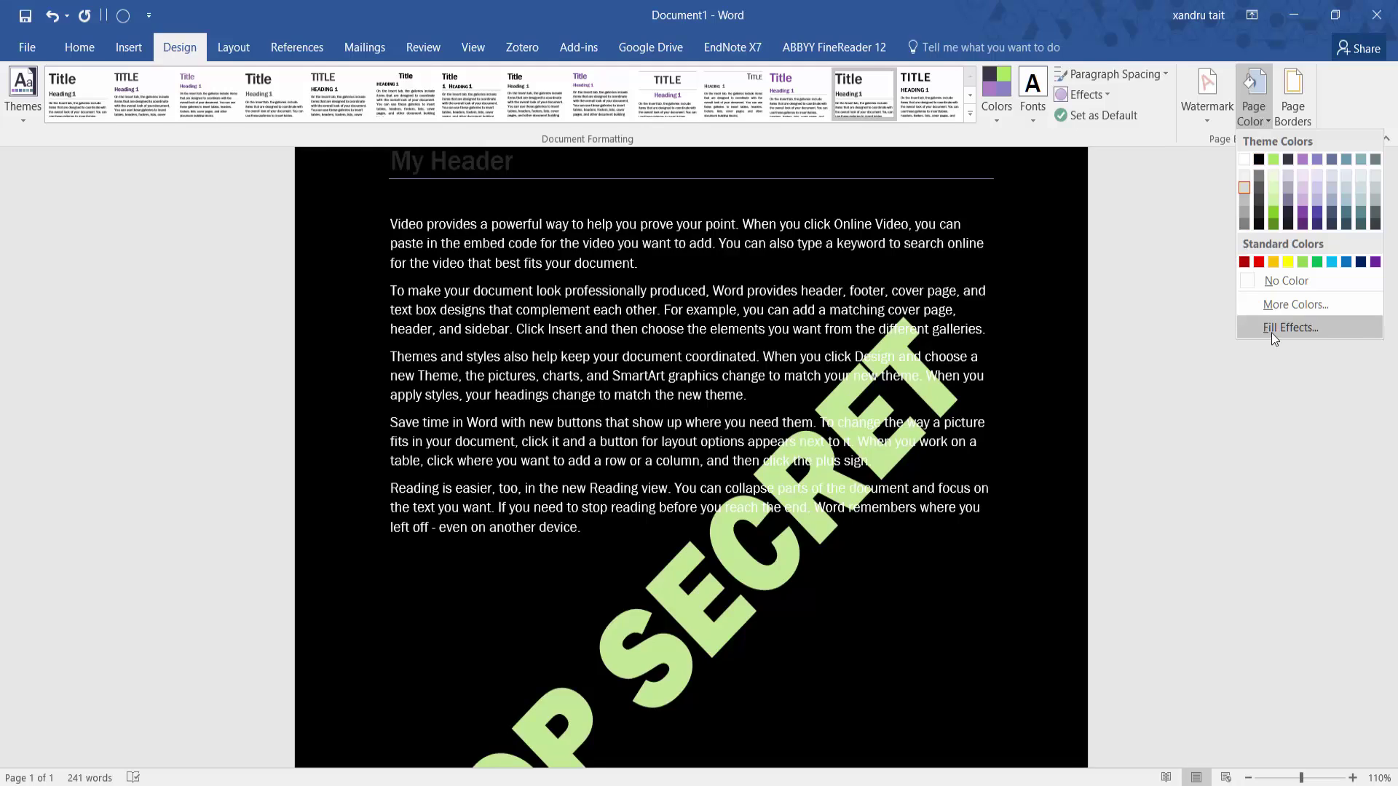
{"action": "left_click", "coordinate": [1271, 329]}
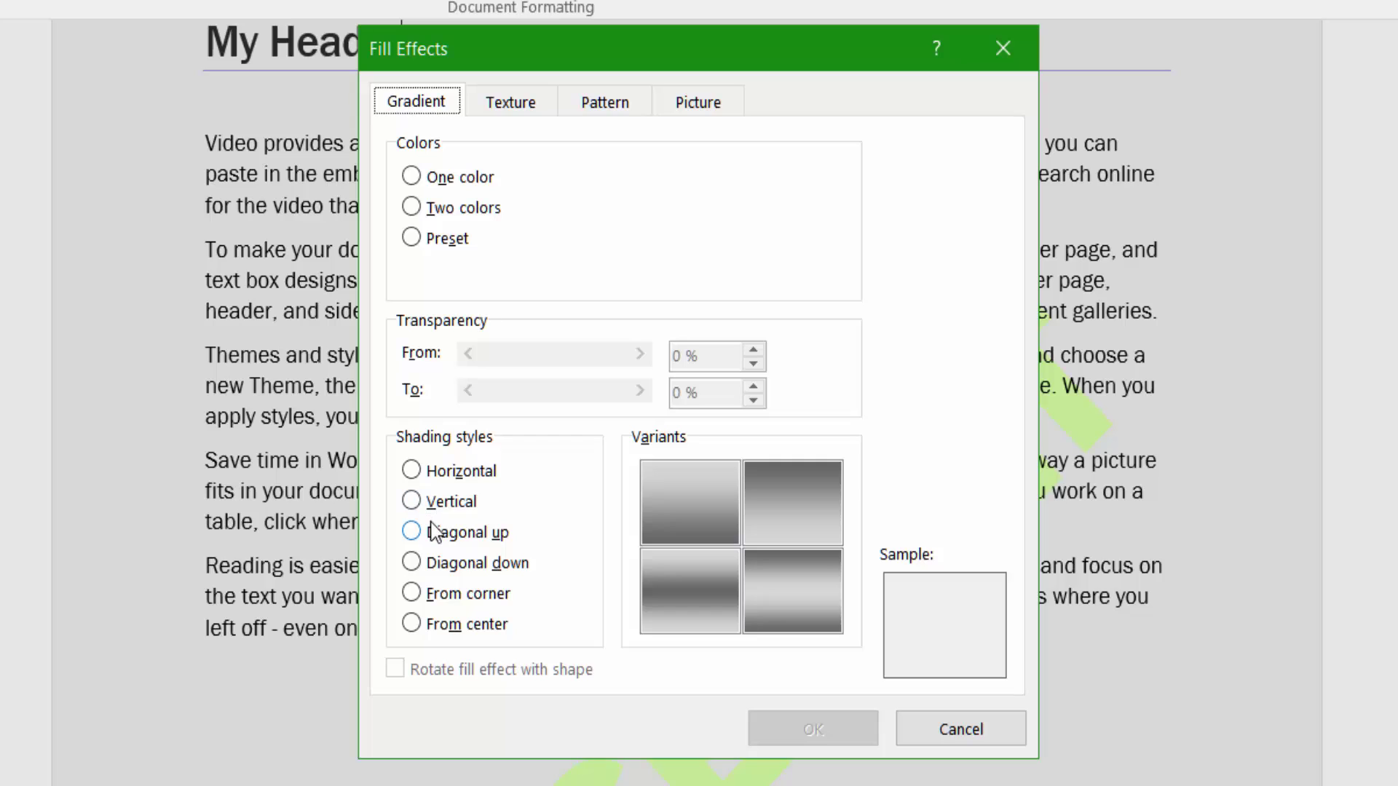
Step: Make the gradient two-colour, with gold as Color 1 and yellow as Color 2
{"action": "left_click", "coordinate": [412, 208]}
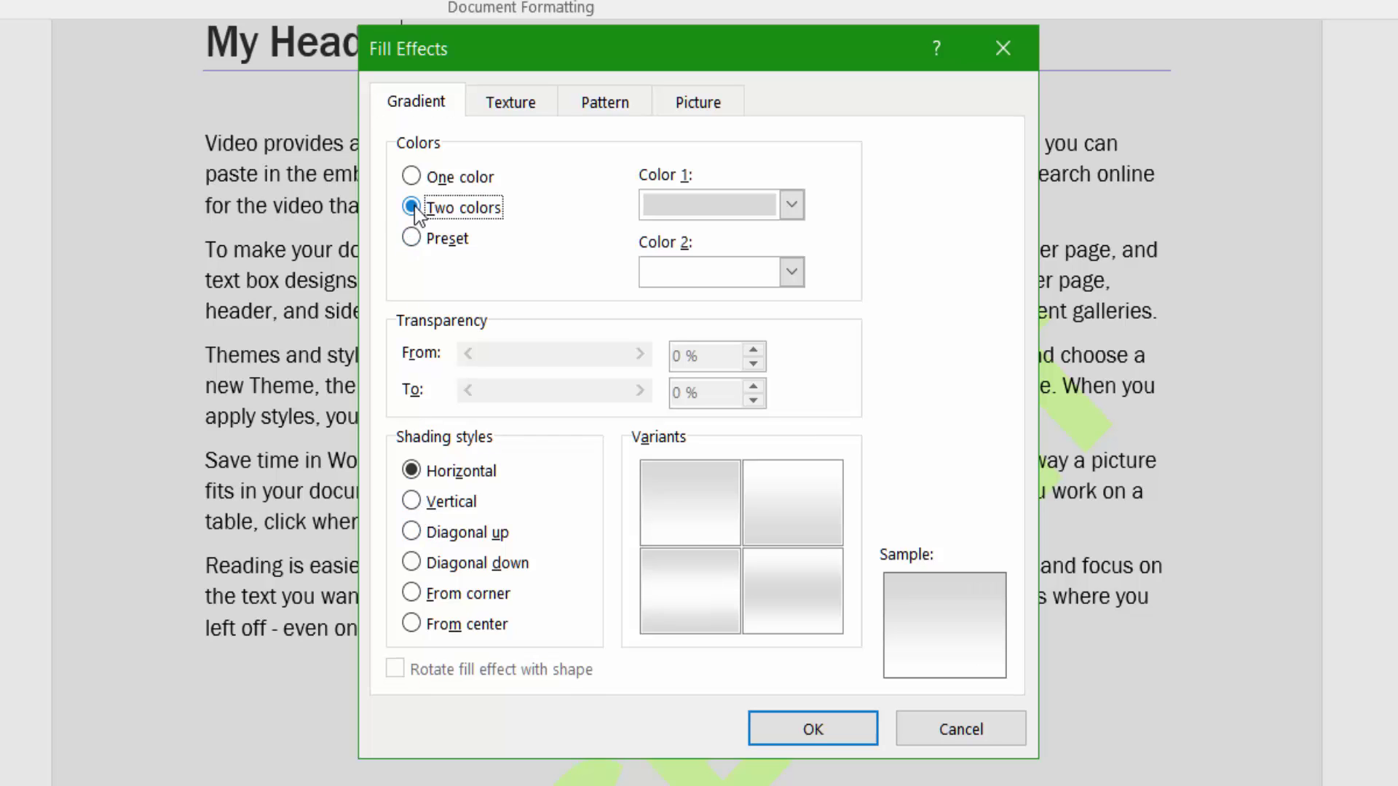
{"action": "left_click", "coordinate": [792, 206]}
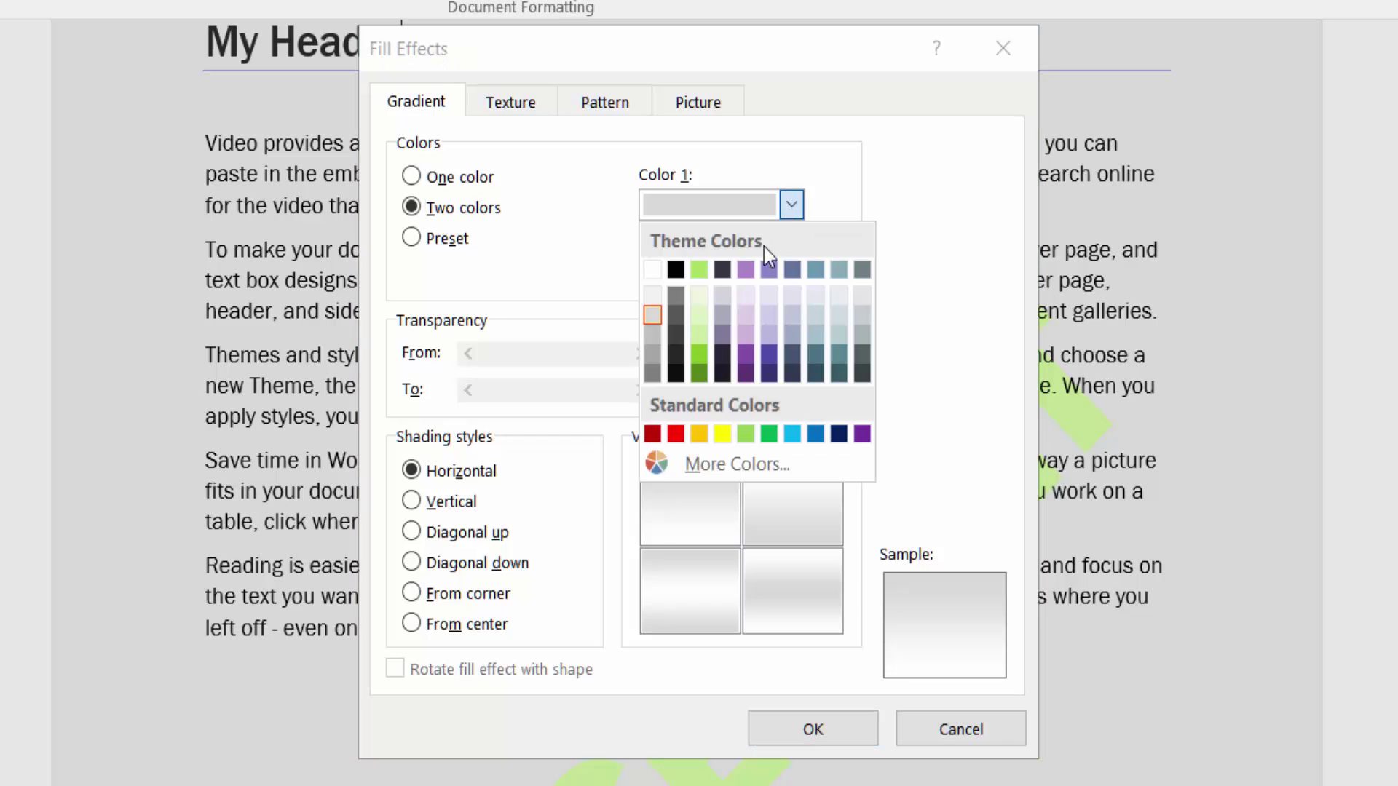
{"action": "left_click", "coordinate": [674, 434]}
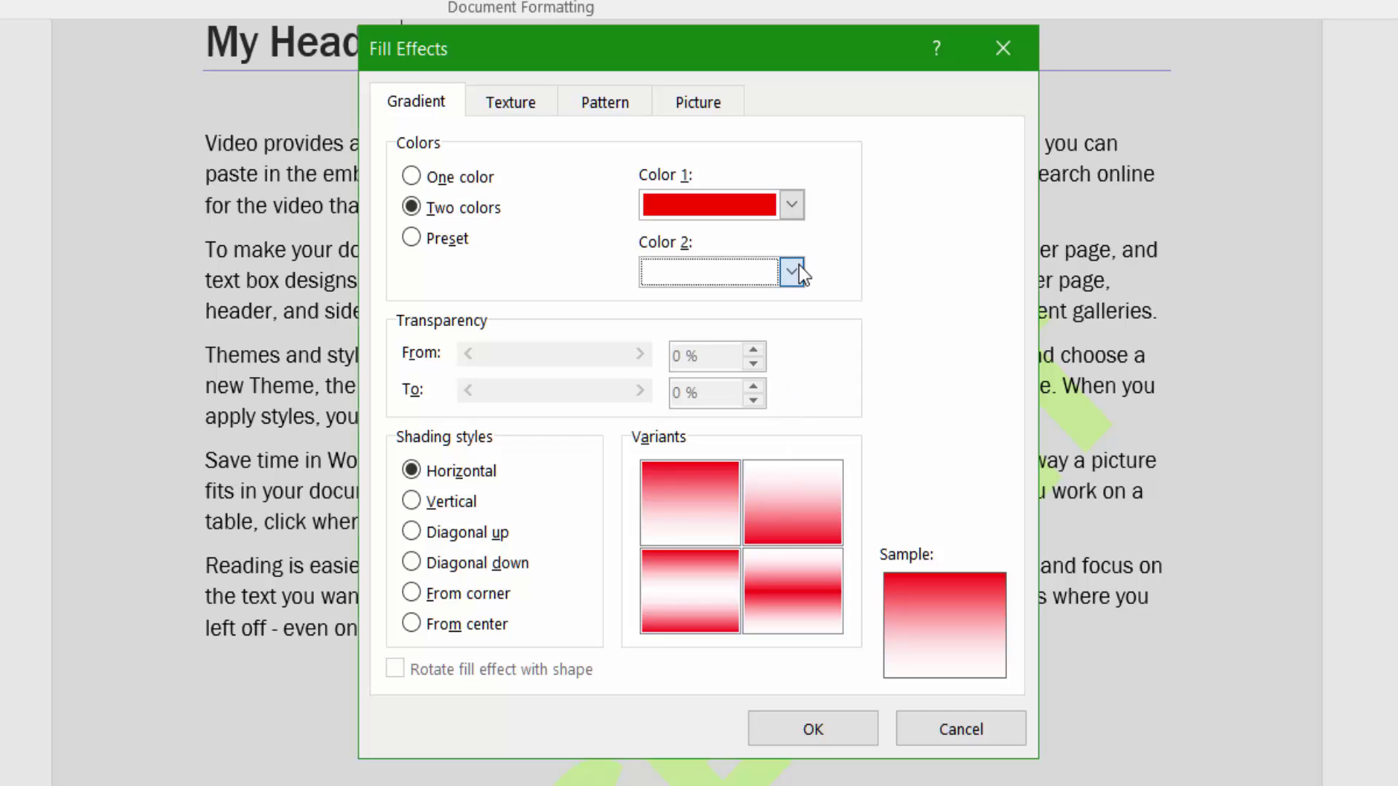
{"action": "left_click", "coordinate": [792, 272]}
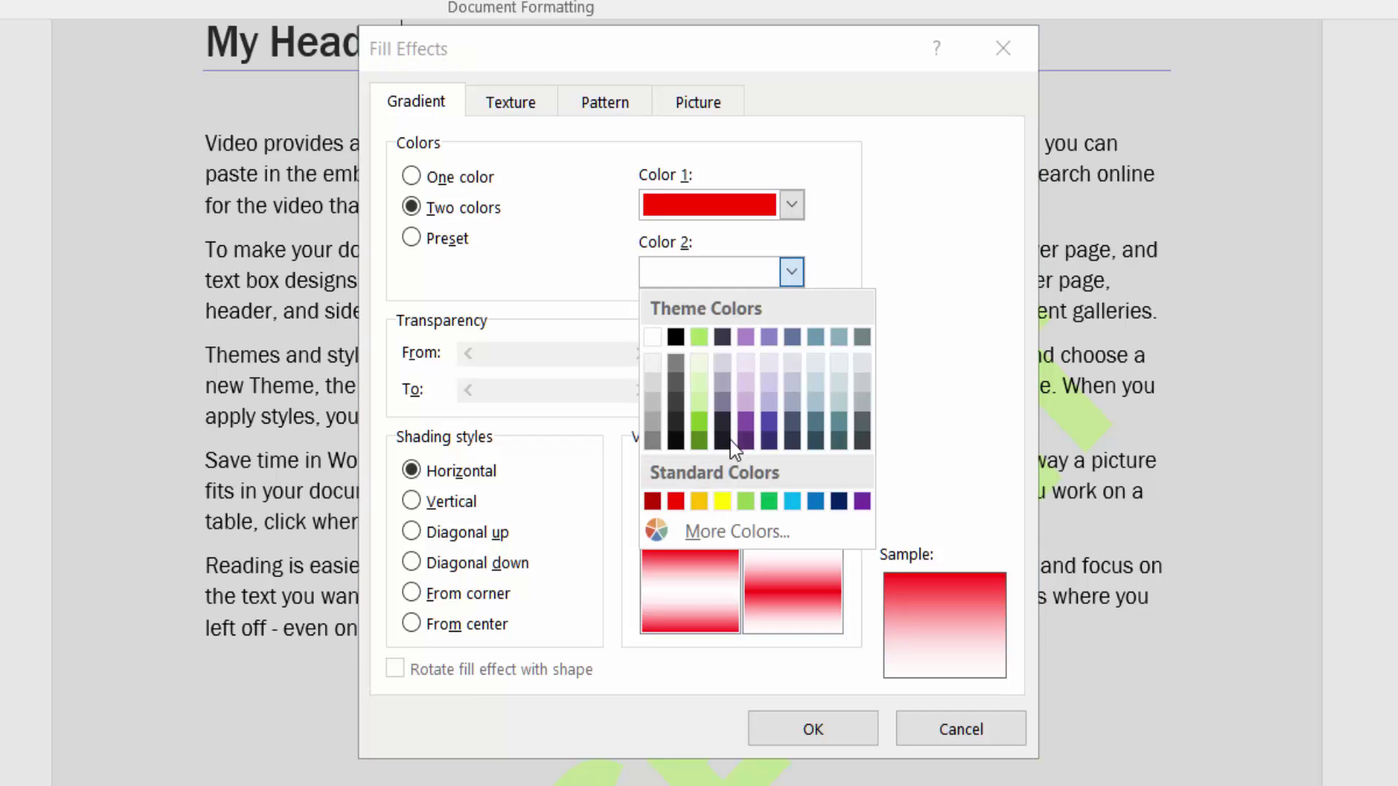
{"action": "left_click", "coordinate": [745, 424]}
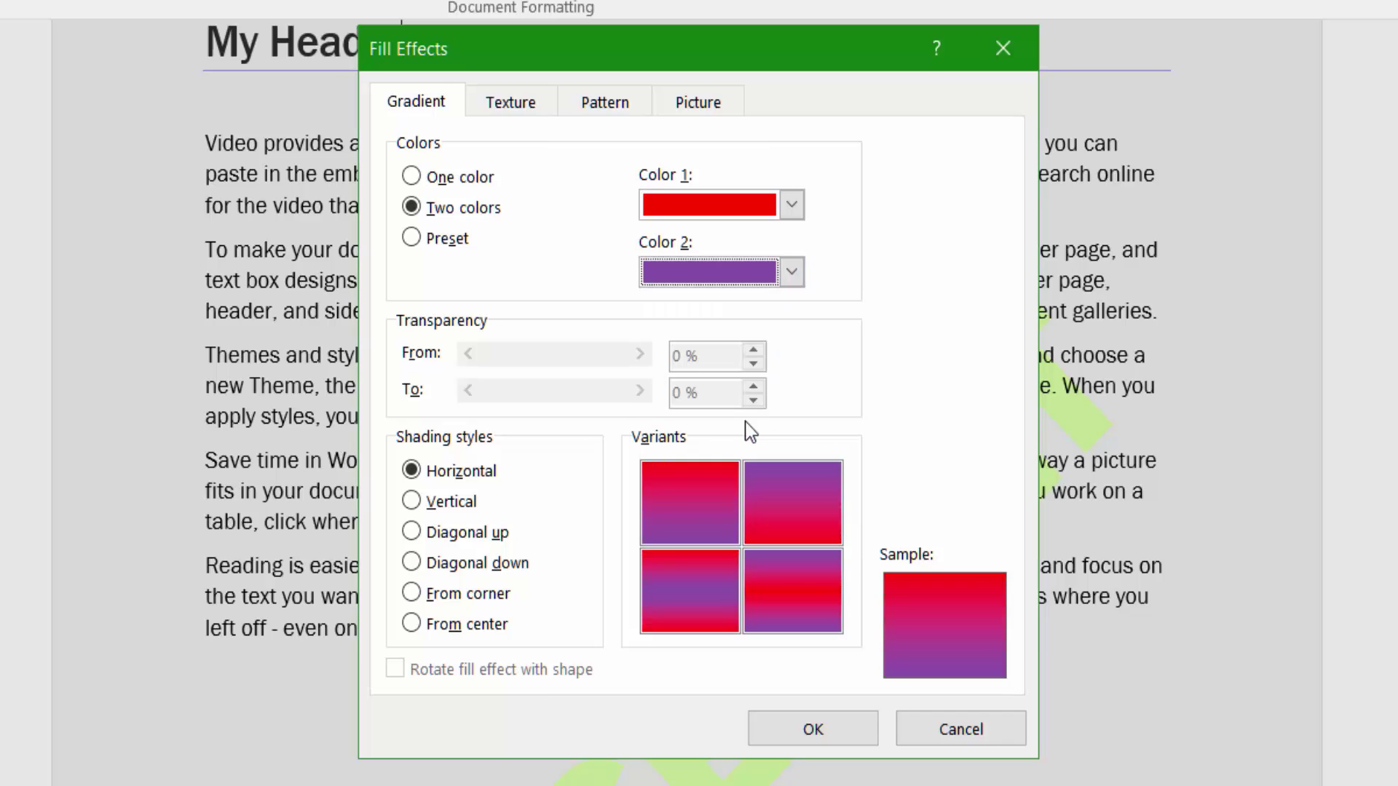
{"action": "left_click", "coordinate": [791, 271]}
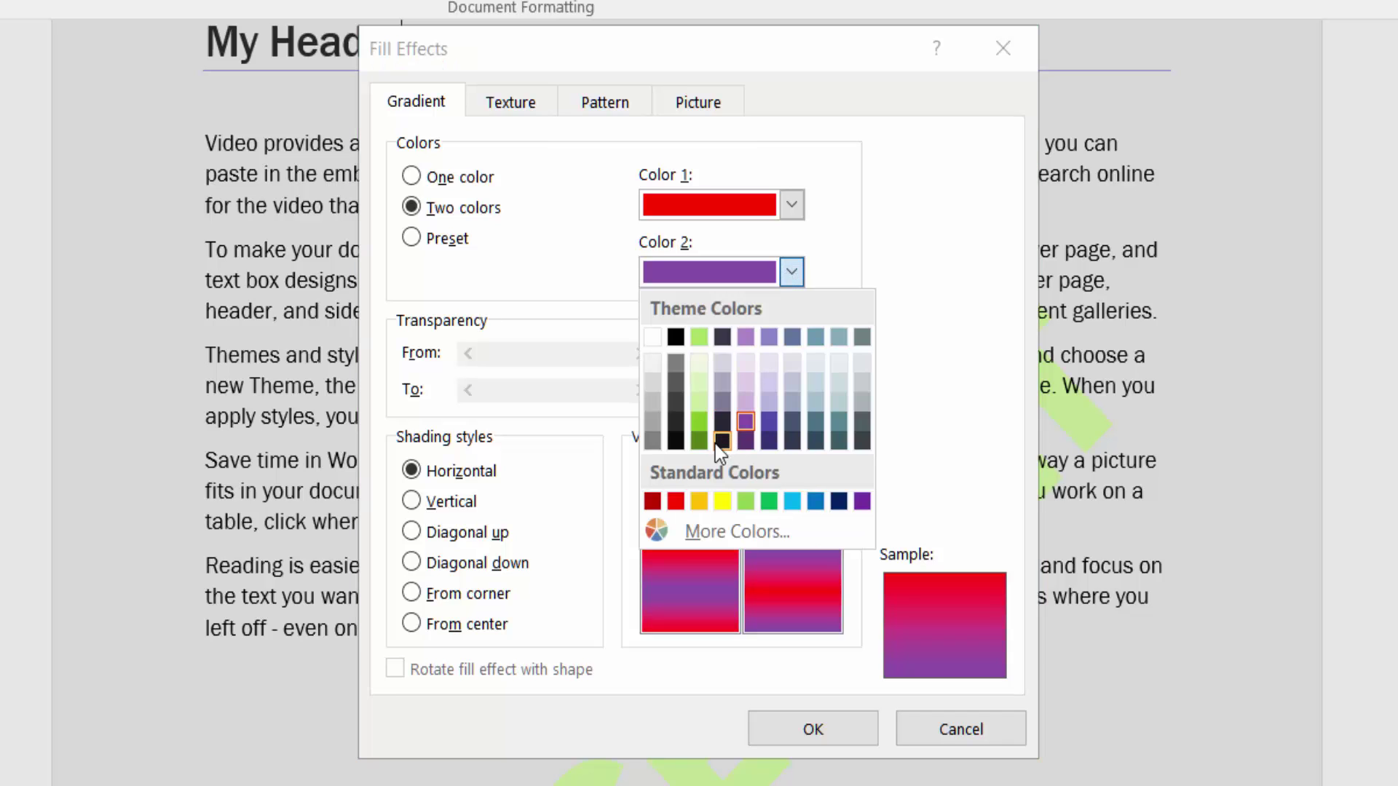
{"action": "left_click", "coordinate": [722, 501]}
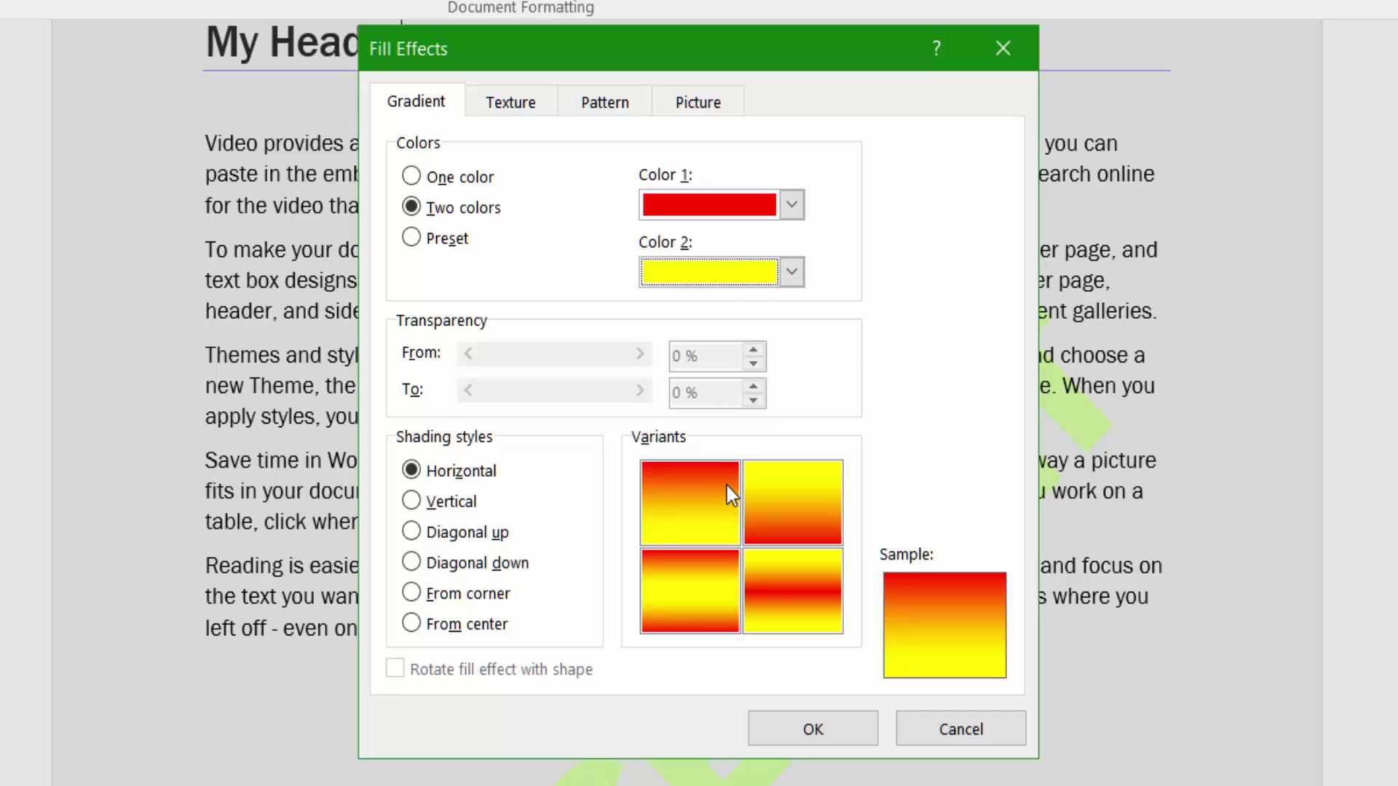
{"action": "left_click", "coordinate": [781, 206]}
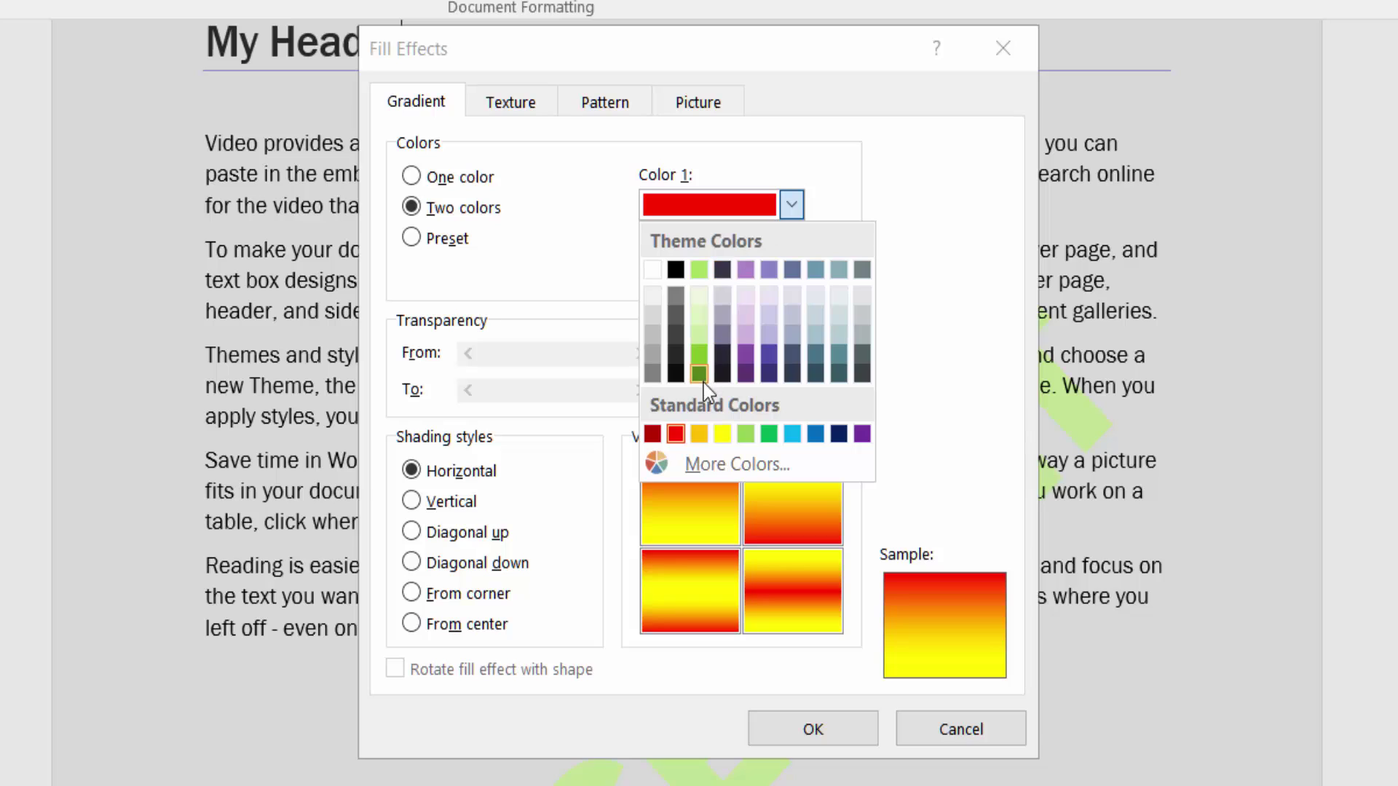
{"action": "left_click", "coordinate": [707, 431]}
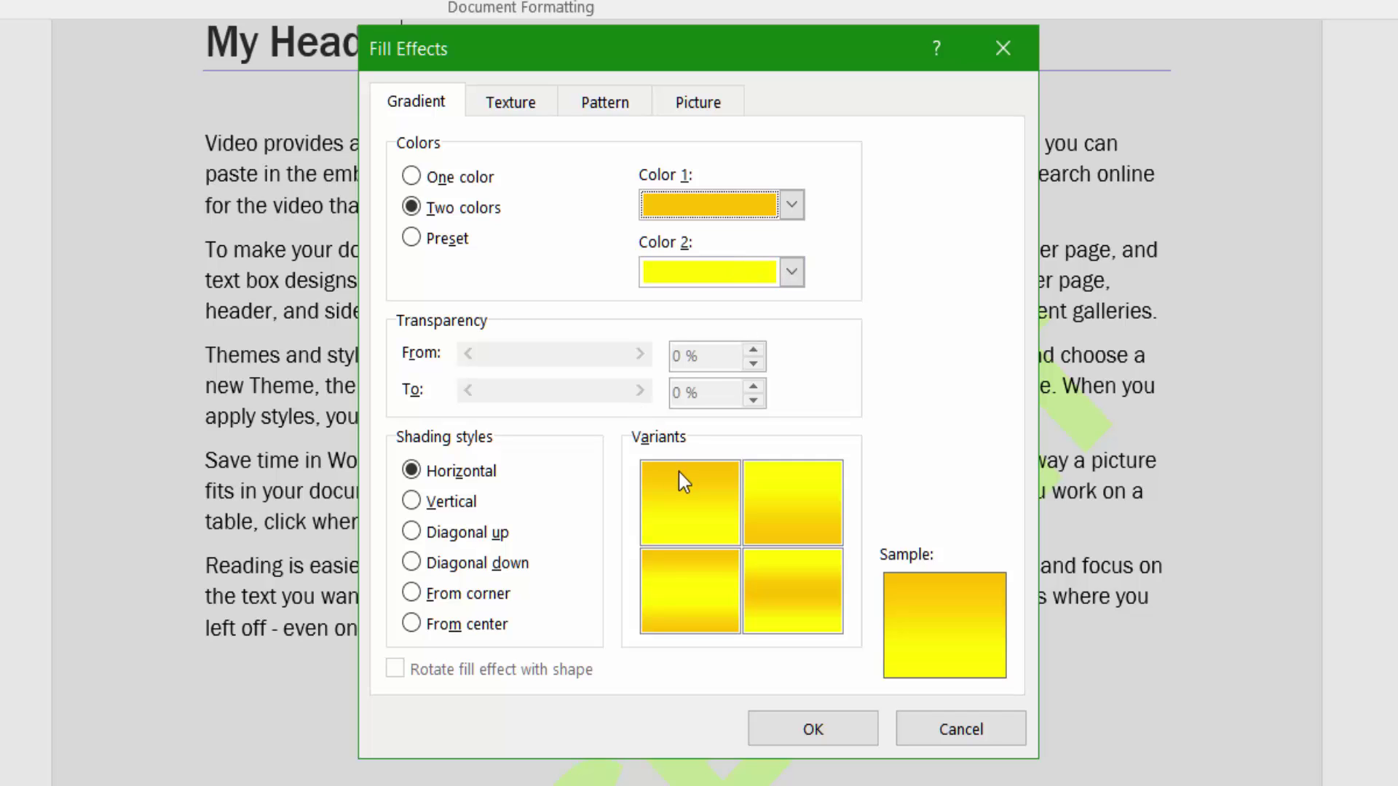
Step: Choose From center shading with the first variant and apply the gradient background
{"action": "left_click", "coordinate": [412, 500]}
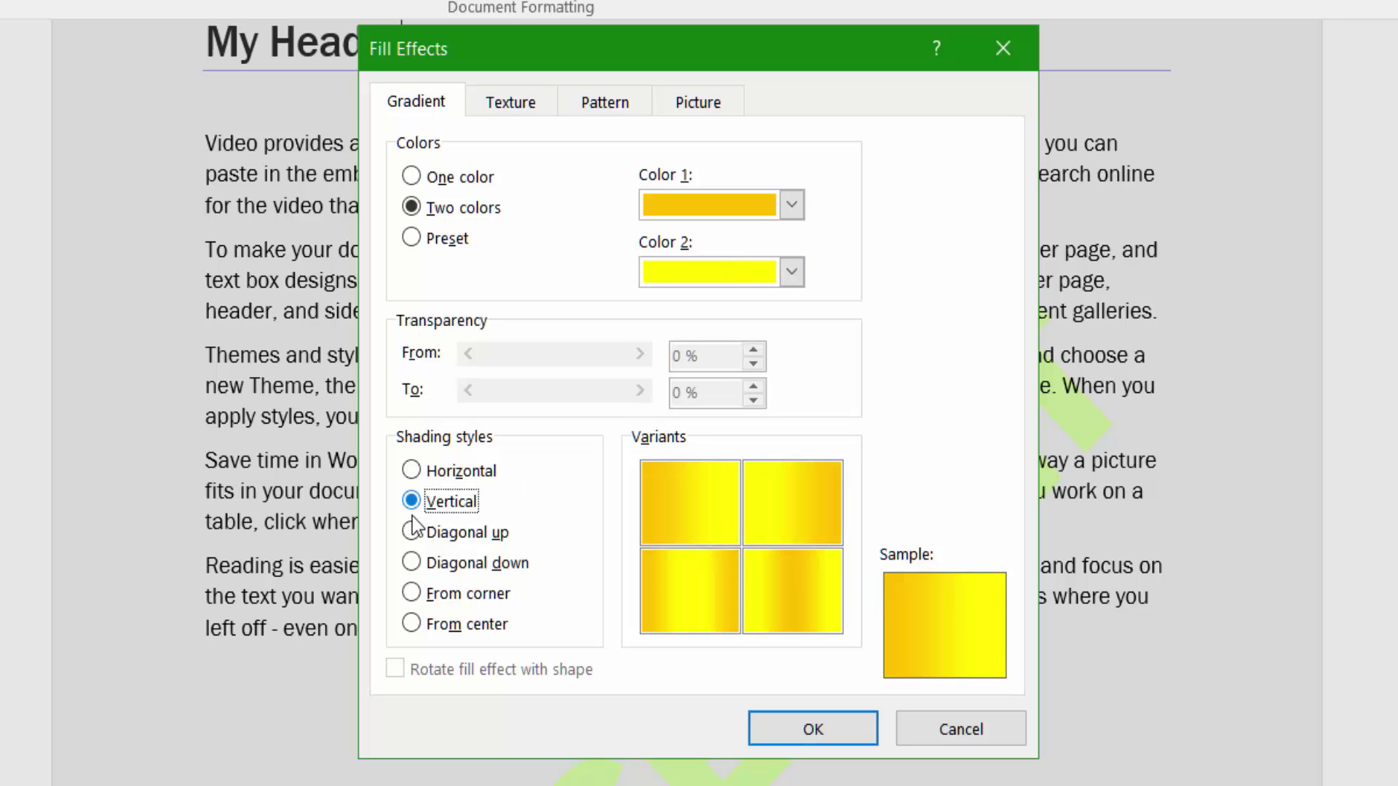
{"action": "left_click", "coordinate": [411, 531]}
{"action": "left_click", "coordinate": [412, 562]}
{"action": "left_click", "coordinate": [429, 596]}
{"action": "left_click", "coordinate": [411, 623]}
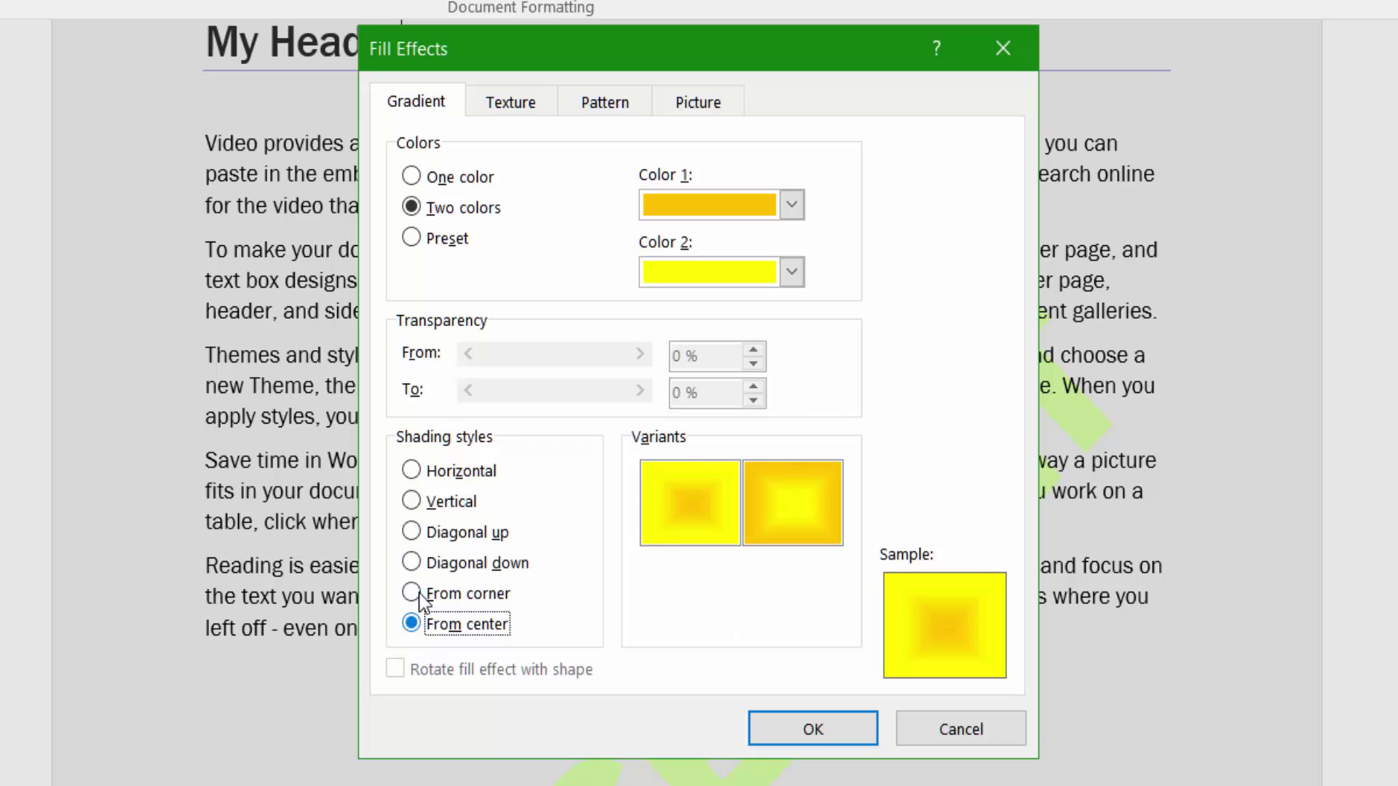
{"action": "left_click", "coordinate": [719, 507]}
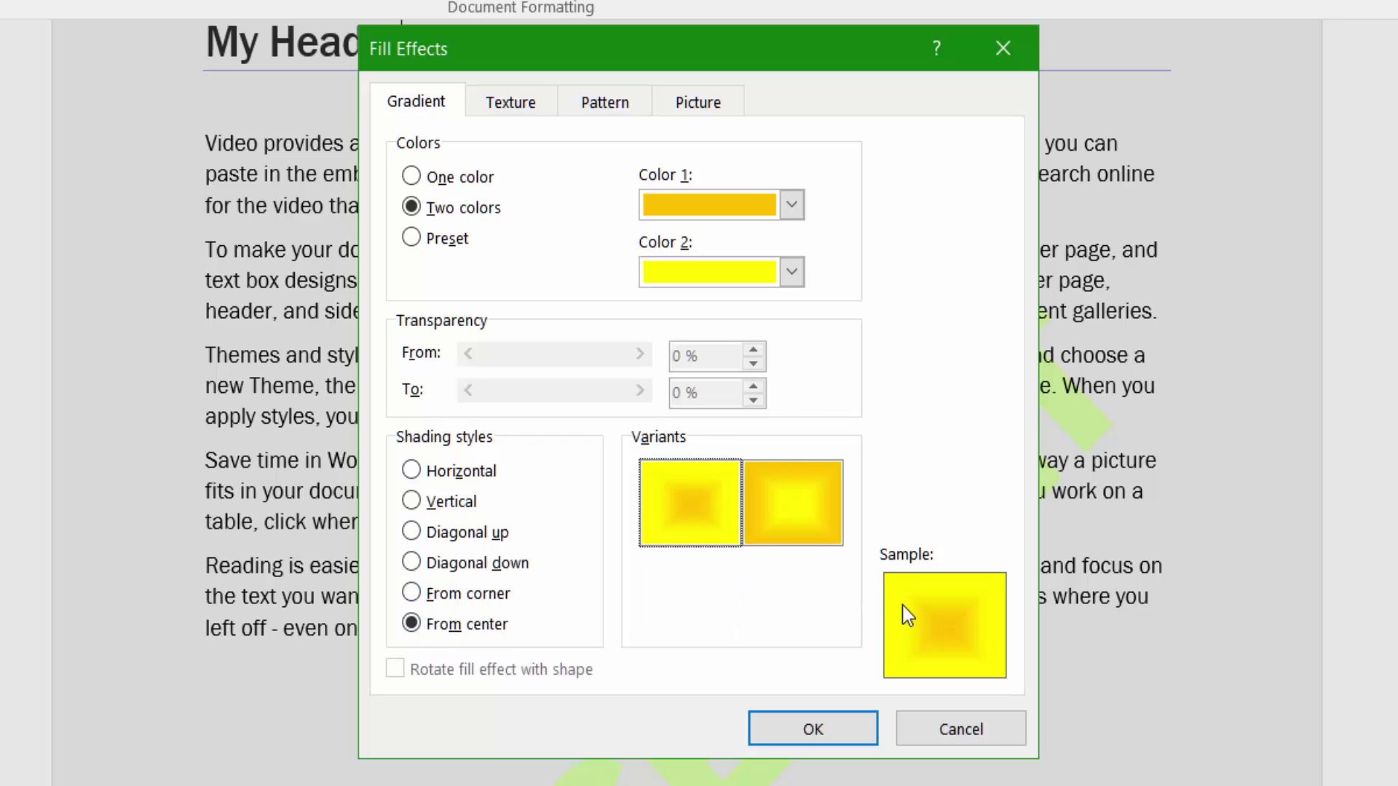
{"action": "left_click", "coordinate": [508, 104]}
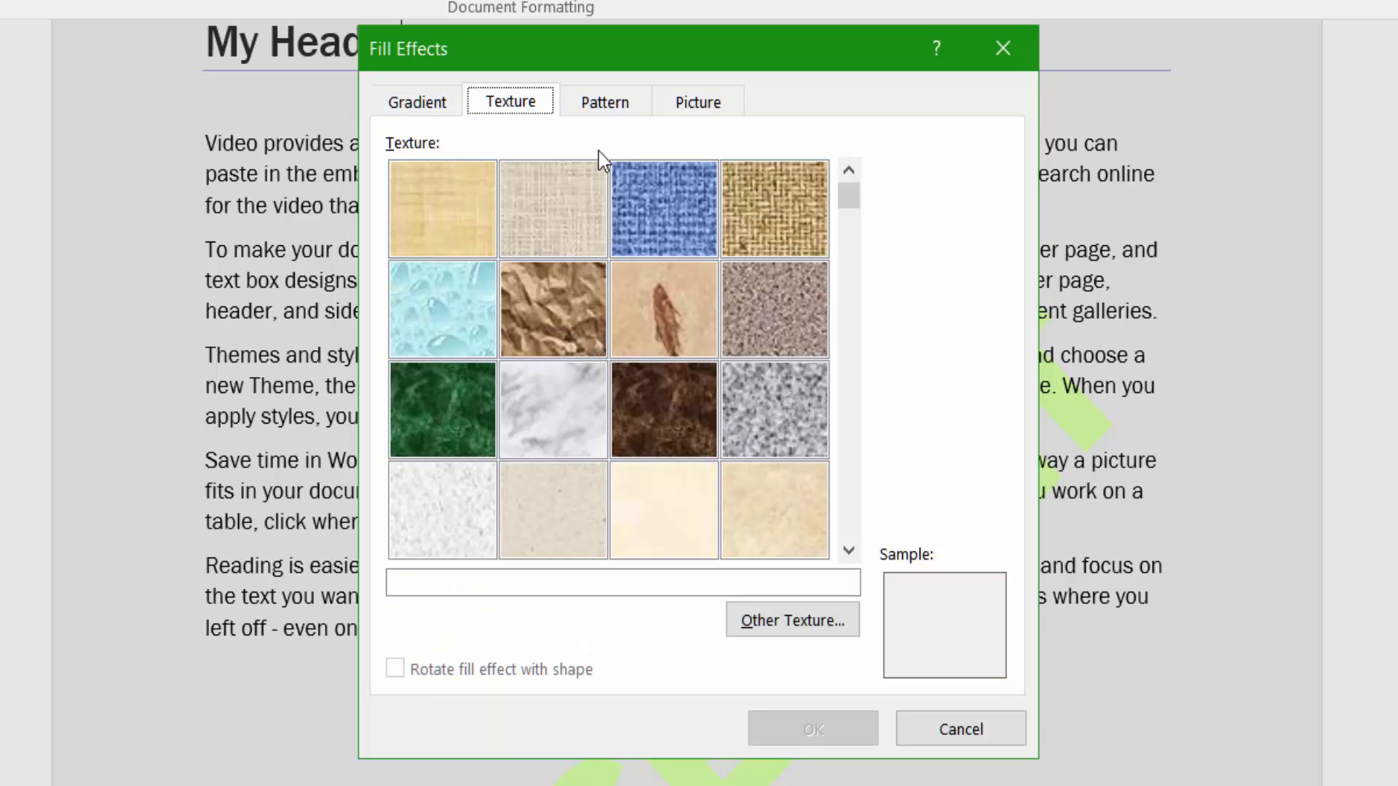
{"action": "left_click", "coordinate": [592, 102]}
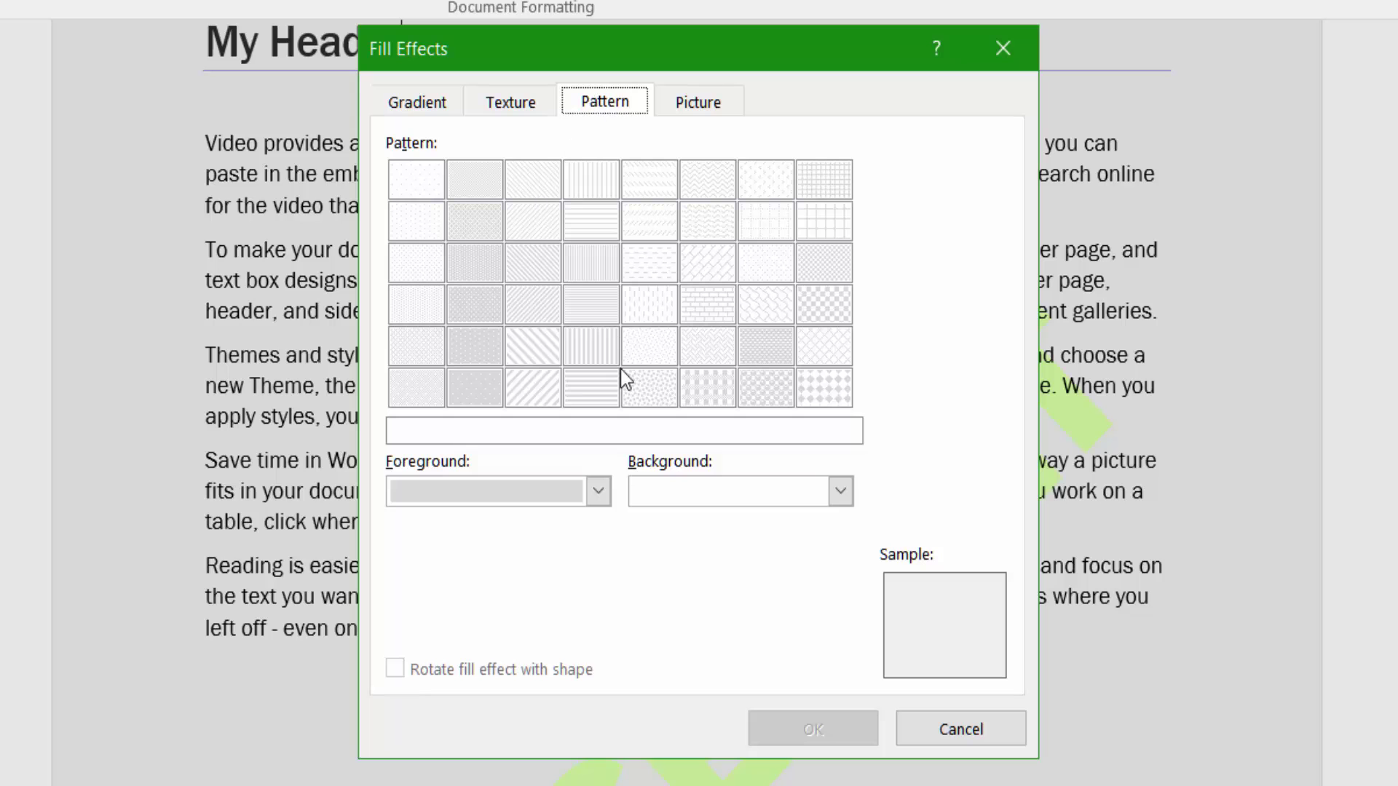
{"action": "left_click", "coordinate": [688, 109]}
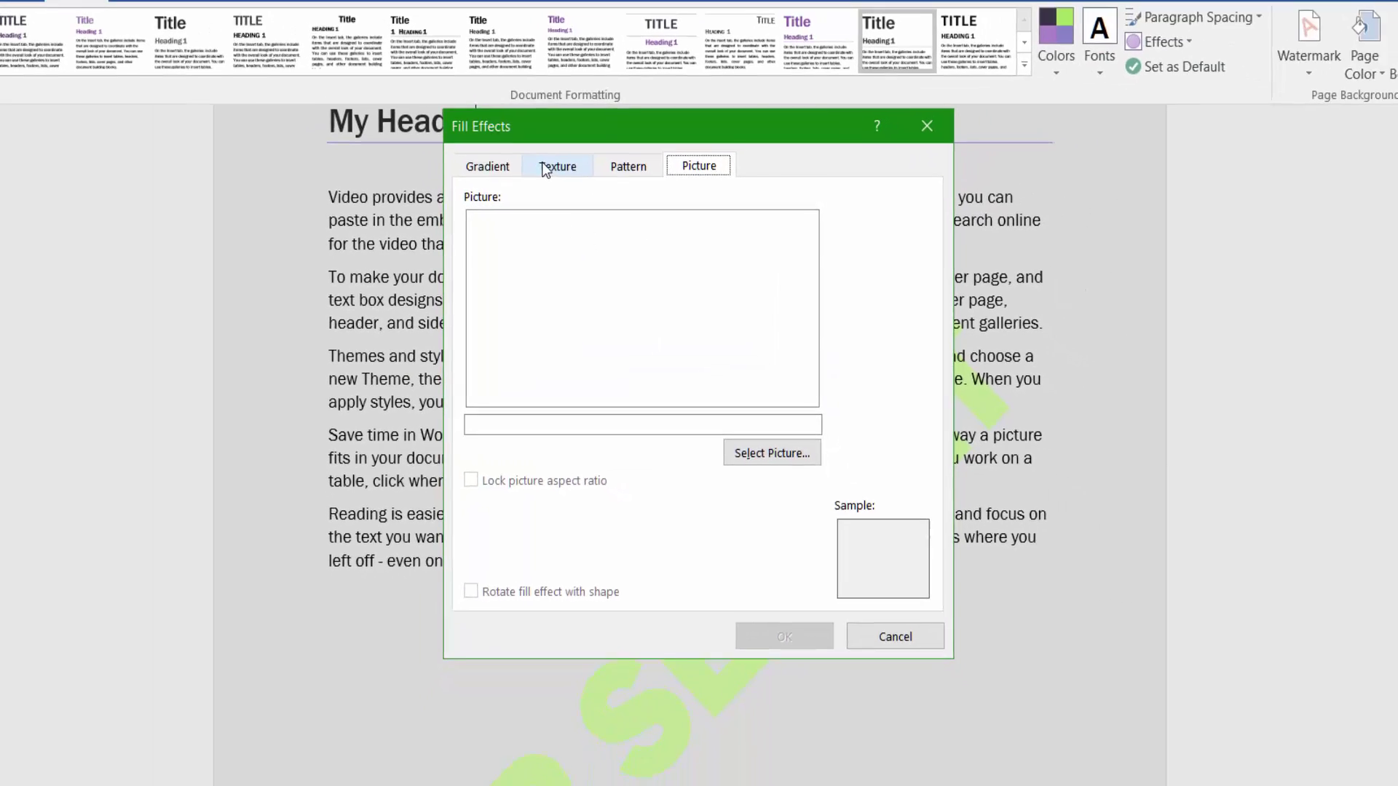
{"action": "left_click", "coordinate": [511, 102]}
{"action": "left_click", "coordinate": [417, 102]}
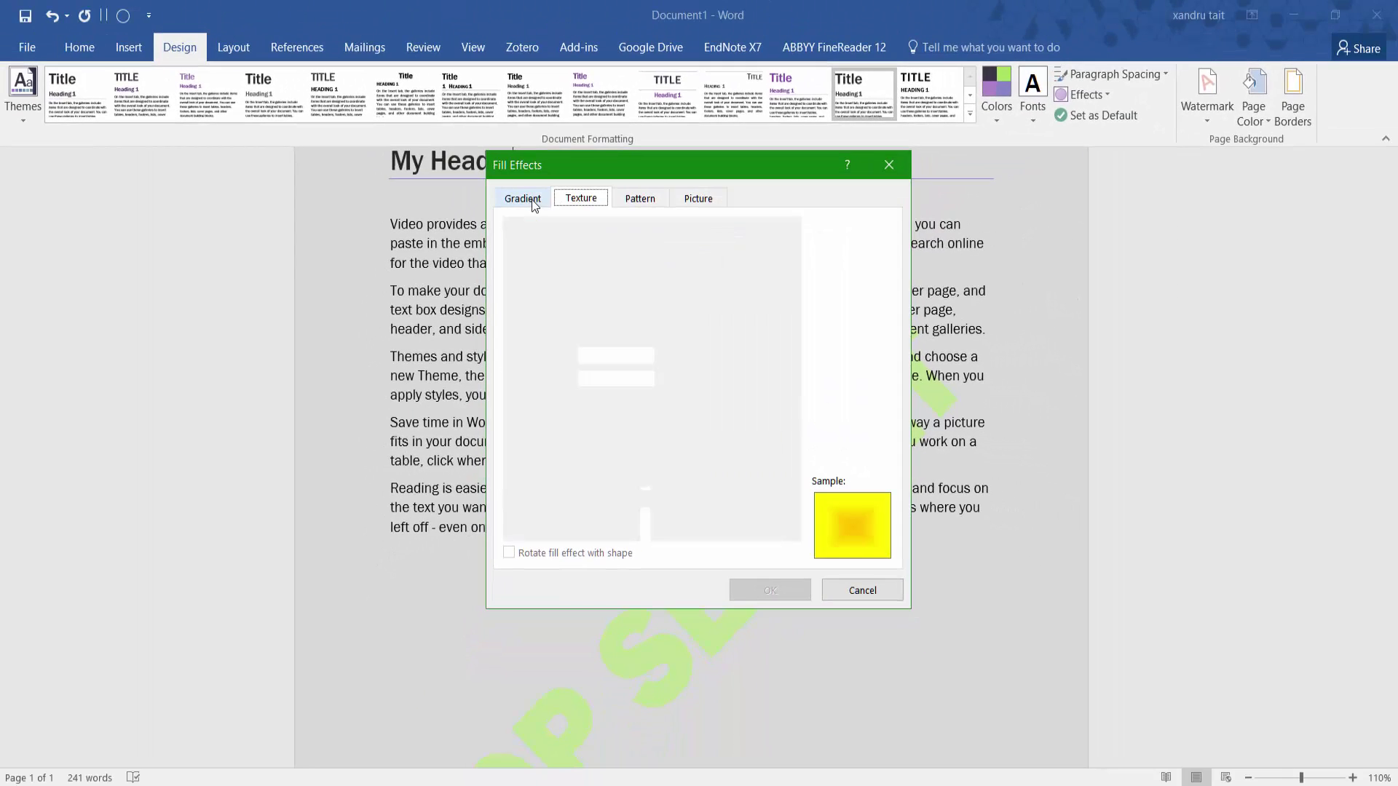
{"action": "left_click", "coordinate": [742, 589]}
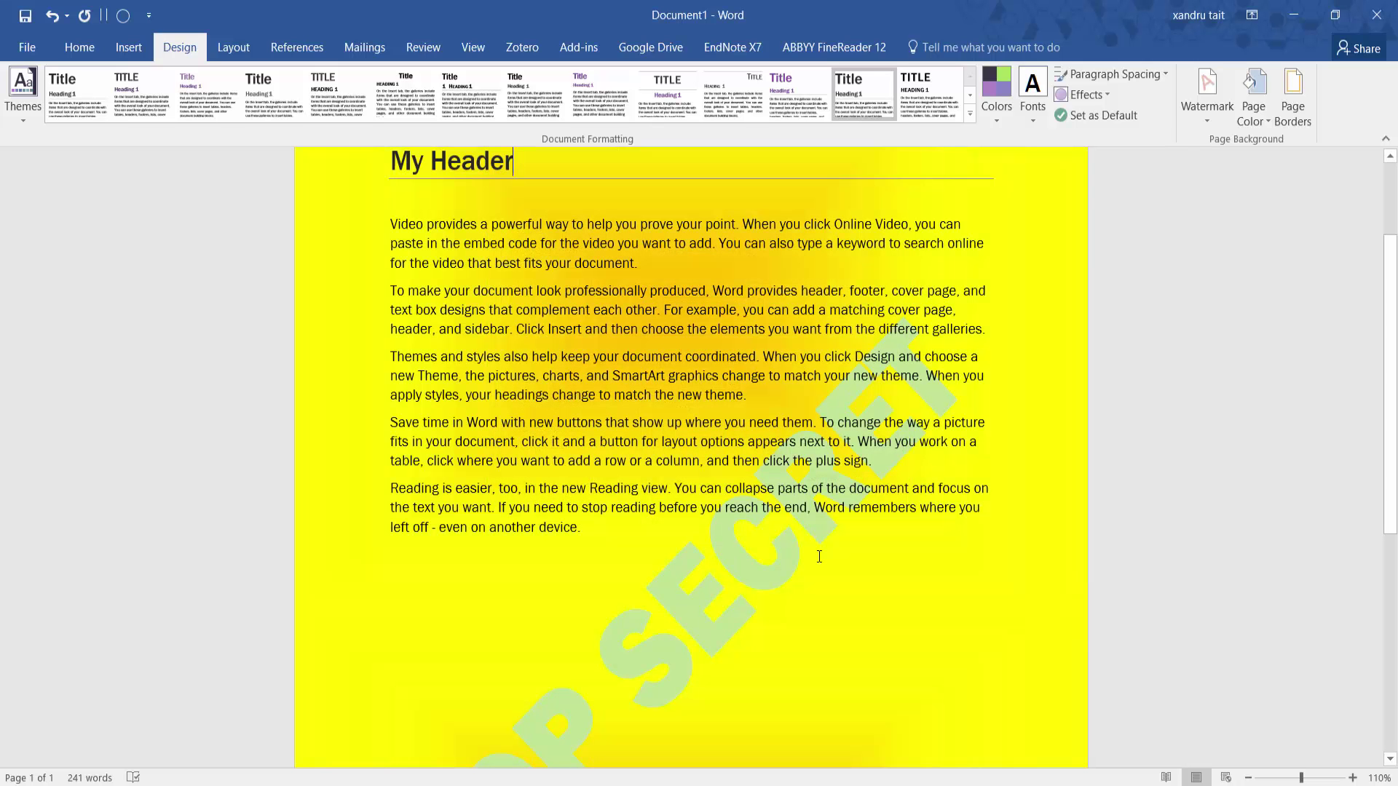
{"action": "scroll", "coordinate": [819, 391], "scroll_direction": "up", "scroll_amount": 3}
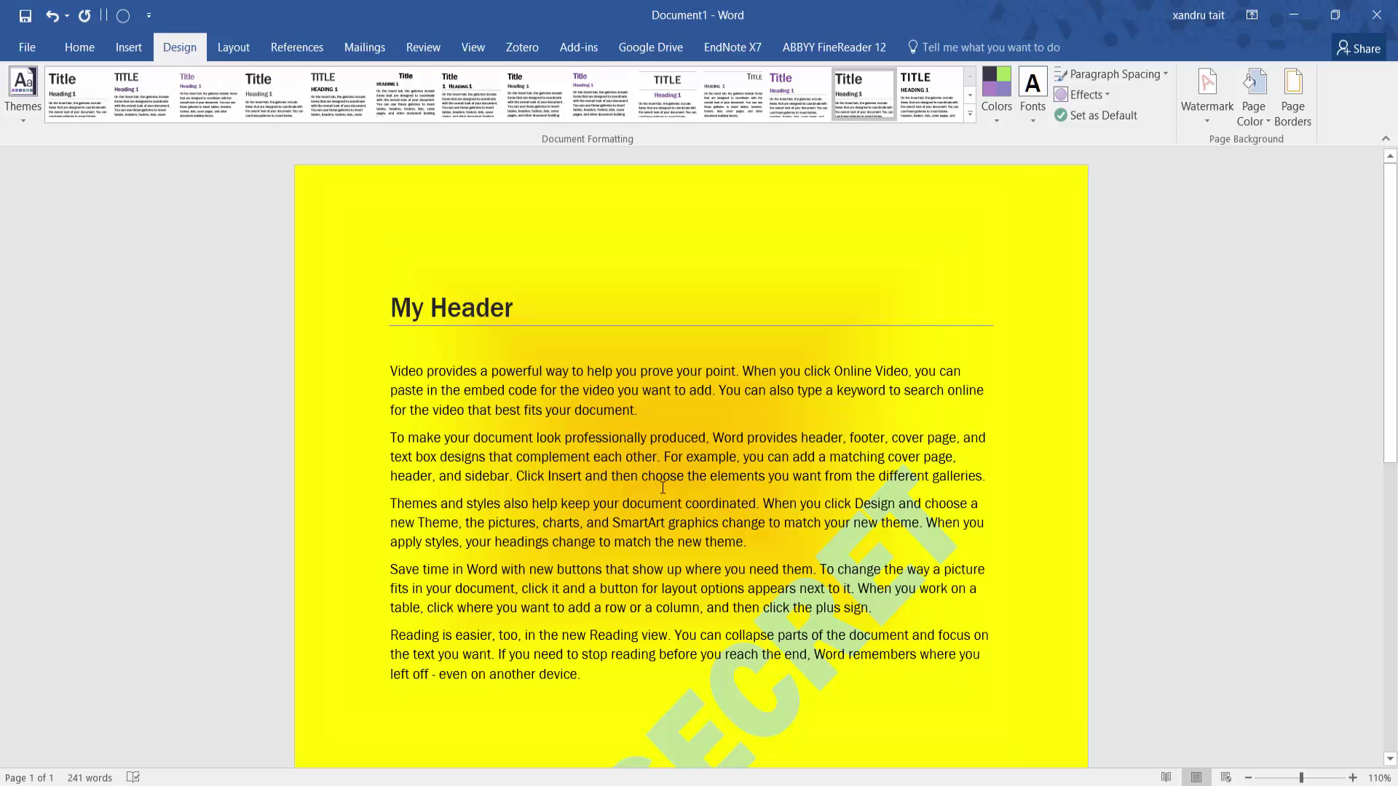
Step: Set the page colour to No Color, then open the Page Borders settings
{"action": "left_click", "coordinate": [1254, 117]}
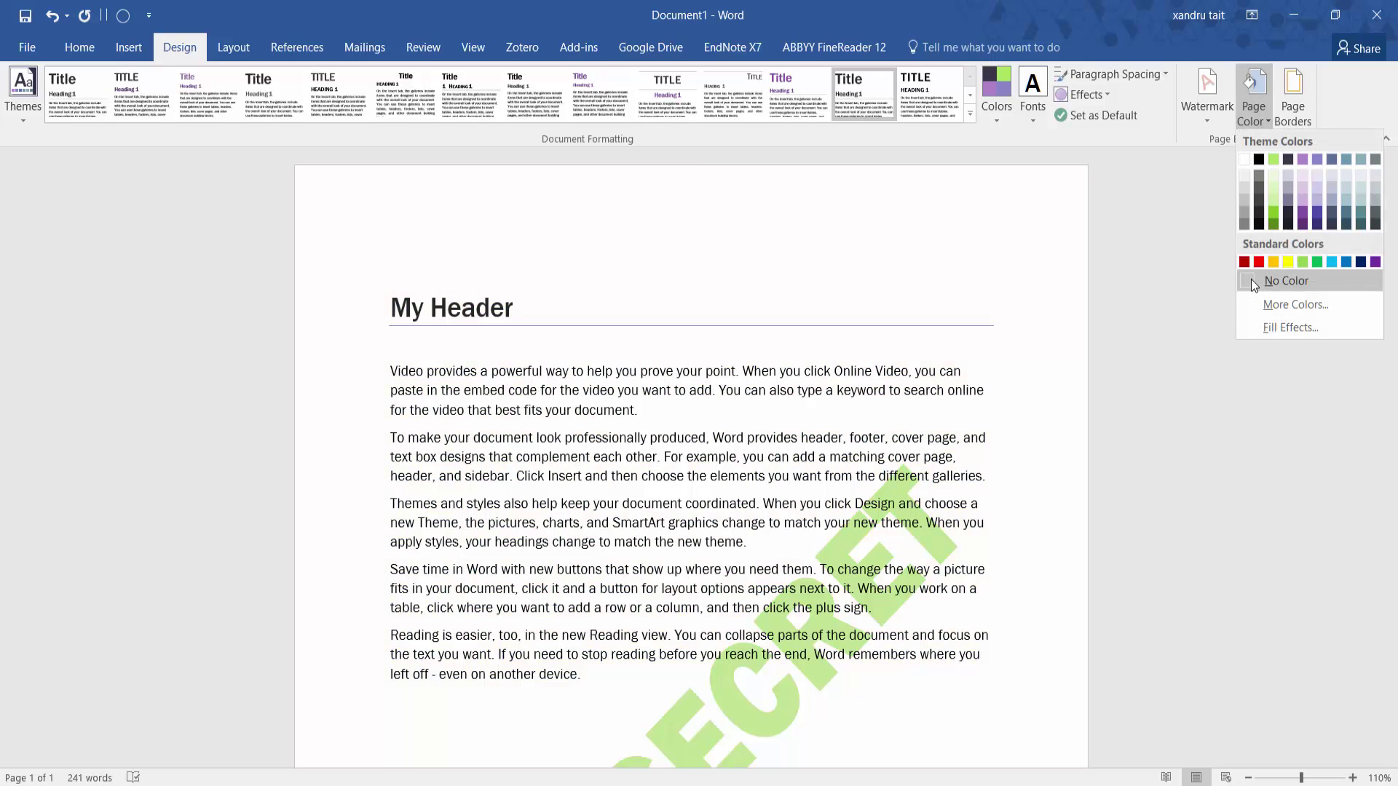
{"action": "left_click", "coordinate": [1250, 278]}
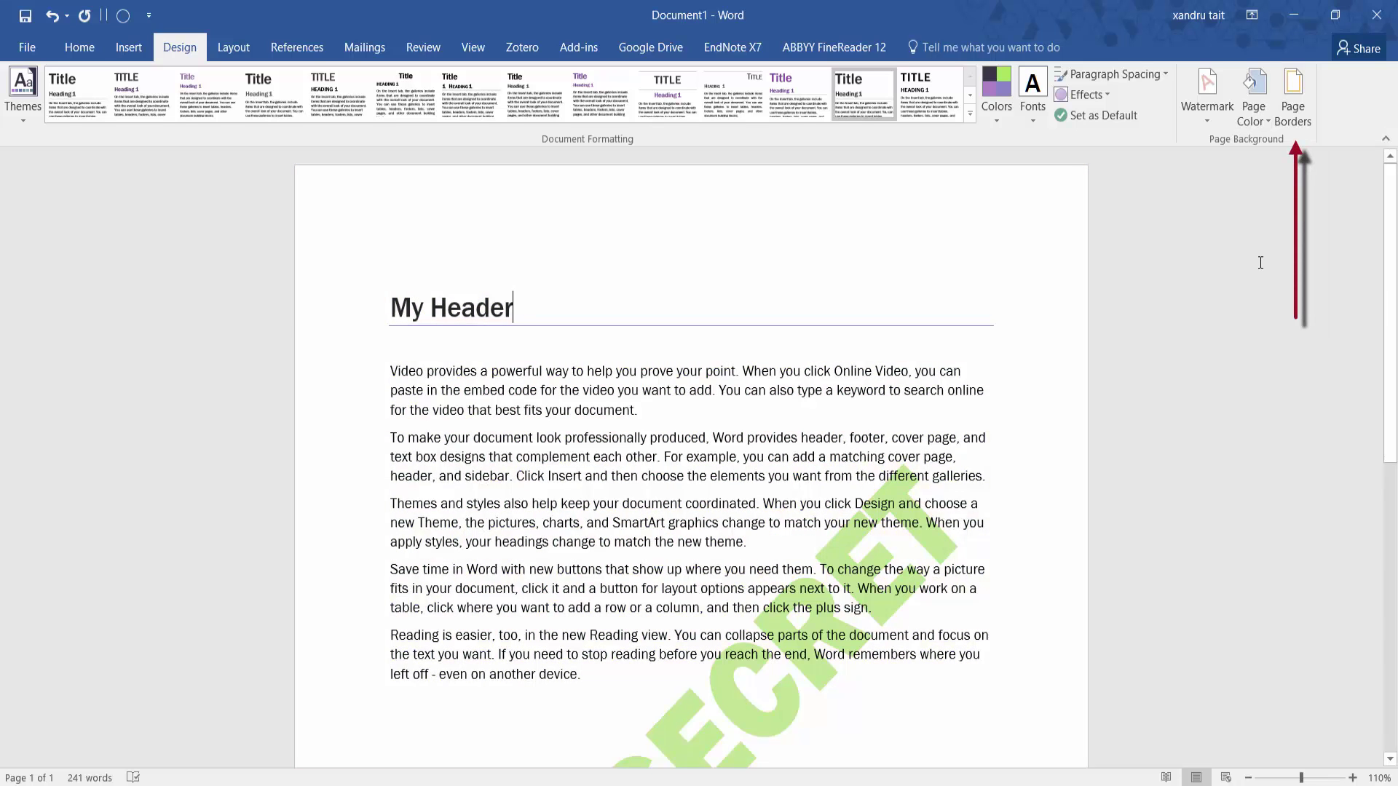
{"action": "left_click", "coordinate": [1292, 102]}
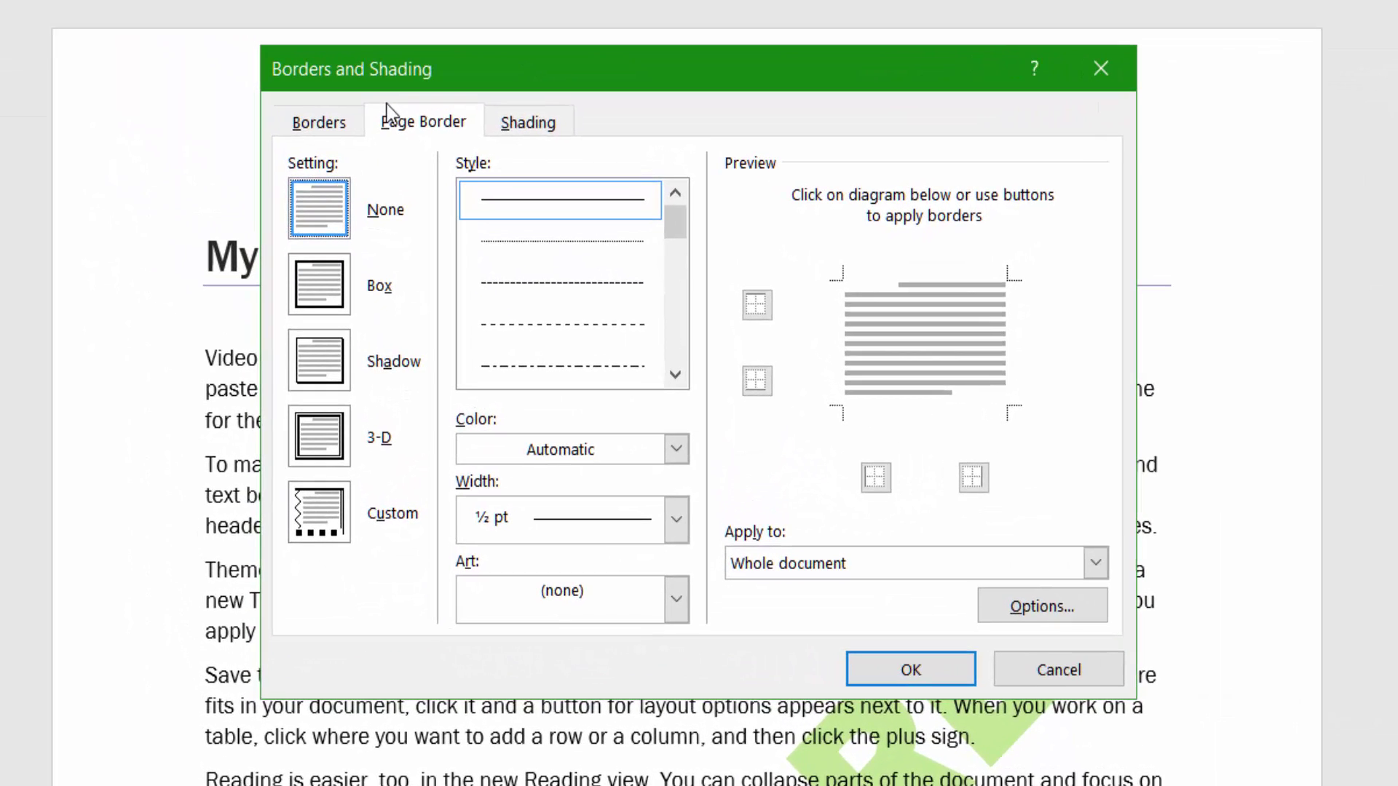
Step: Choose a Box page border, toggling each Preview edge off and back on so all four remain
{"action": "left_click", "coordinate": [329, 273]}
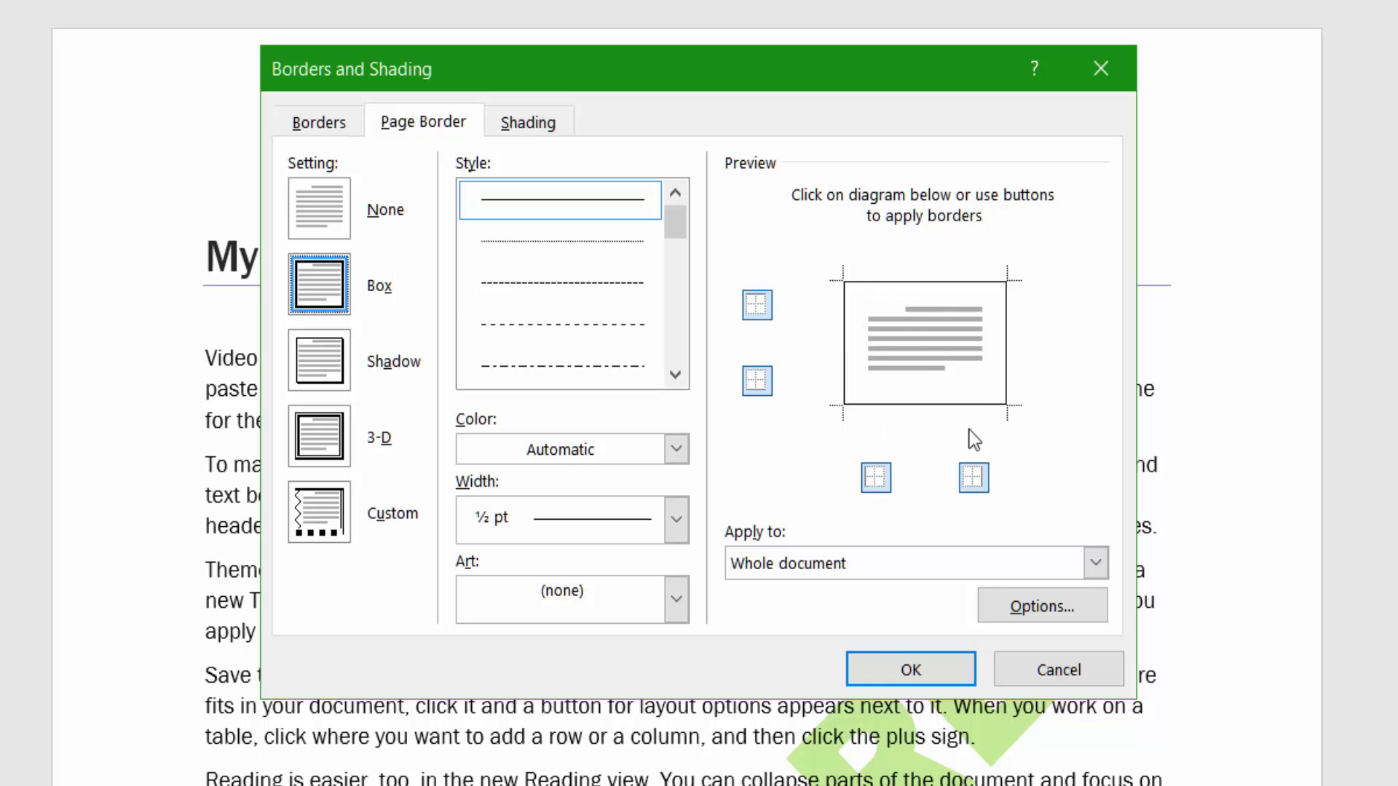
{"action": "left_click", "coordinate": [756, 306]}
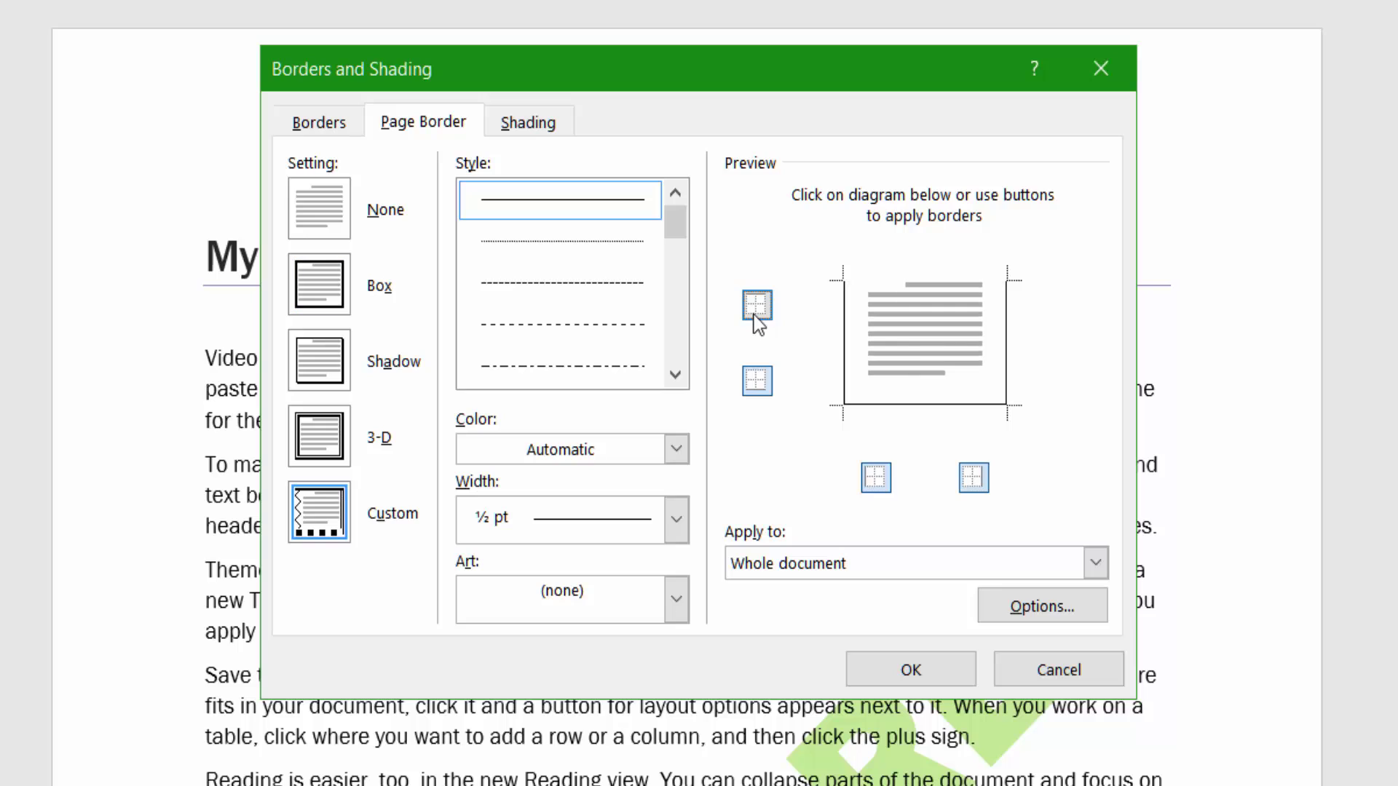
{"action": "left_click", "coordinate": [756, 306]}
{"action": "left_click", "coordinate": [757, 380]}
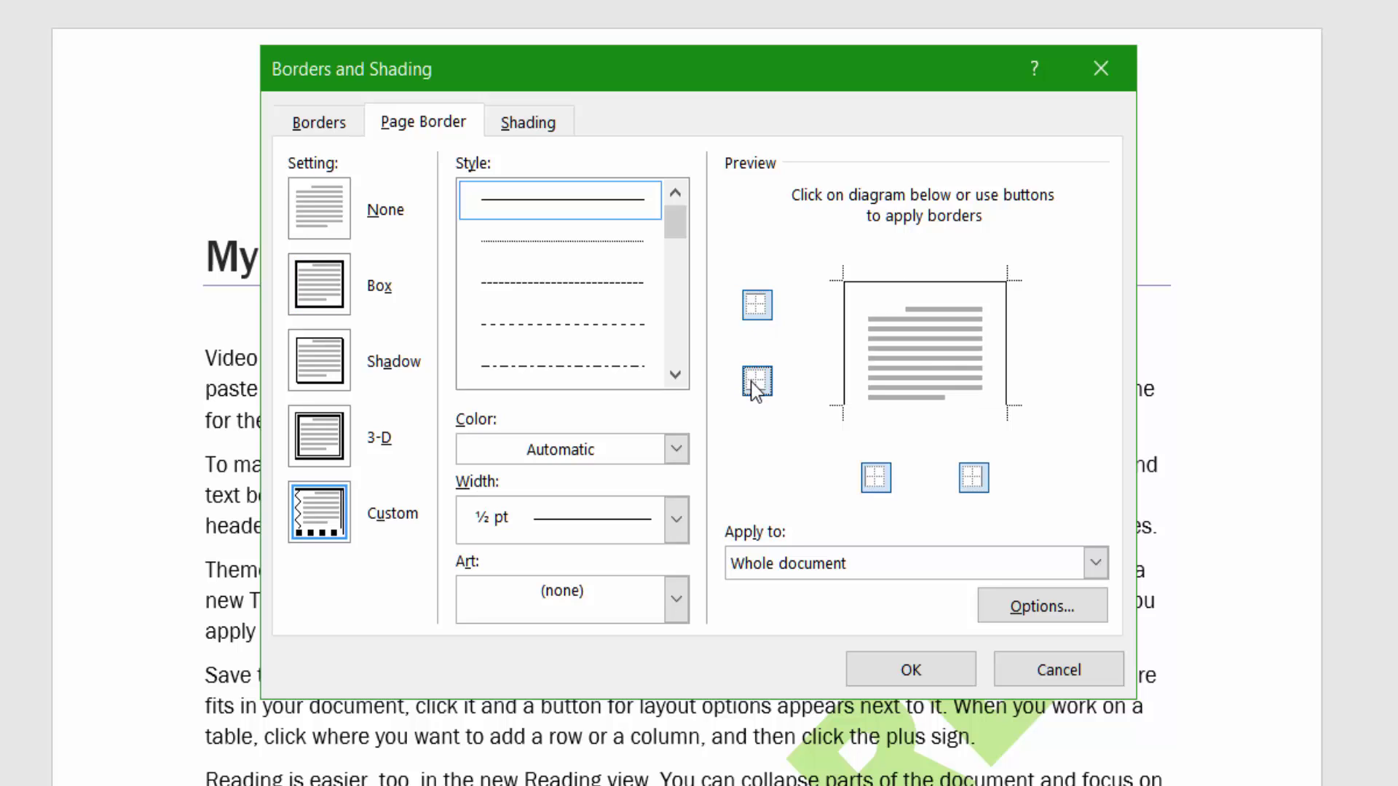
{"action": "left_click", "coordinate": [757, 380]}
{"action": "left_click", "coordinate": [876, 477]}
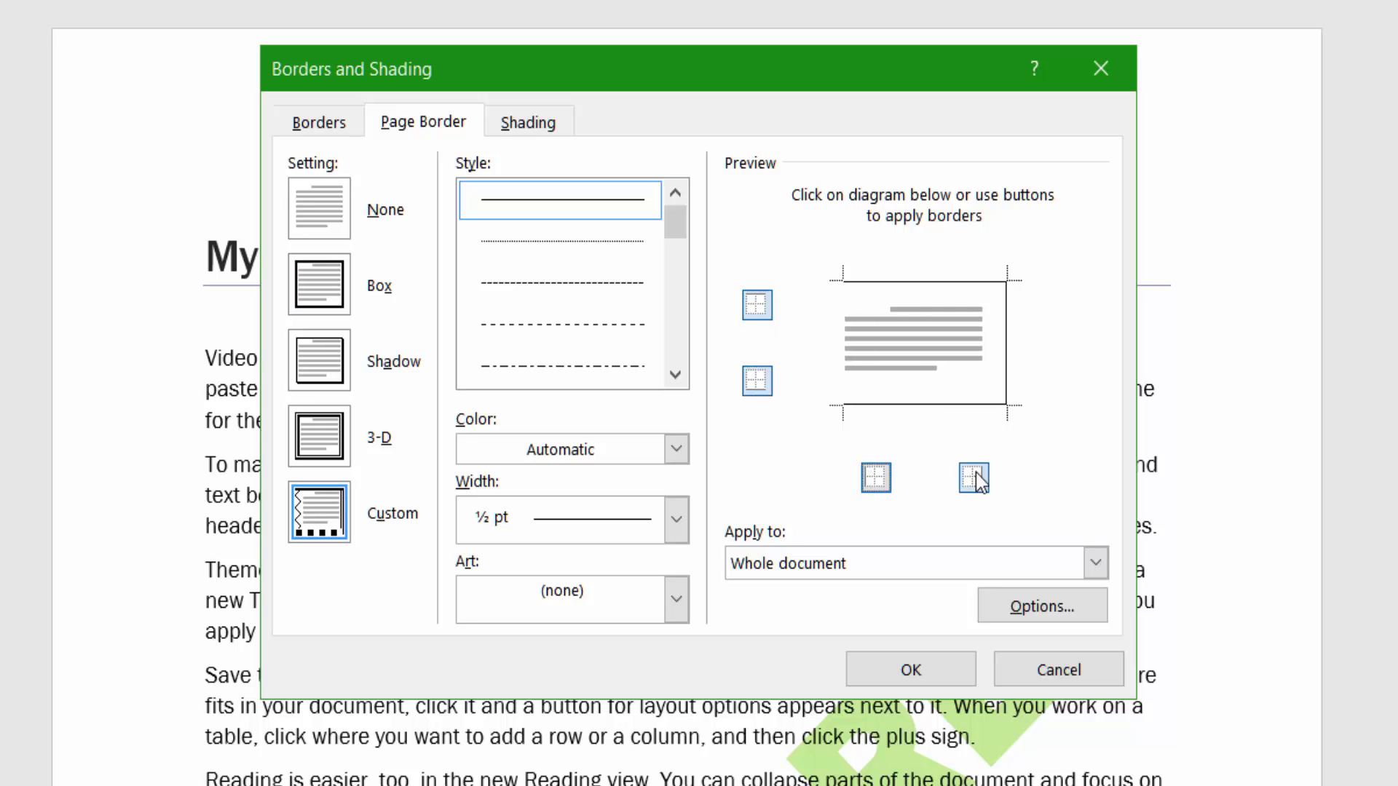
{"action": "left_click", "coordinate": [974, 478]}
{"action": "left_click", "coordinate": [875, 478]}
{"action": "left_click", "coordinate": [974, 477]}
{"action": "left_click", "coordinate": [975, 479]}
Step: Keep the border applied to the Whole document and open the border margin Options
{"action": "left_click", "coordinate": [1095, 563]}
{"action": "left_click", "coordinate": [1096, 563]}
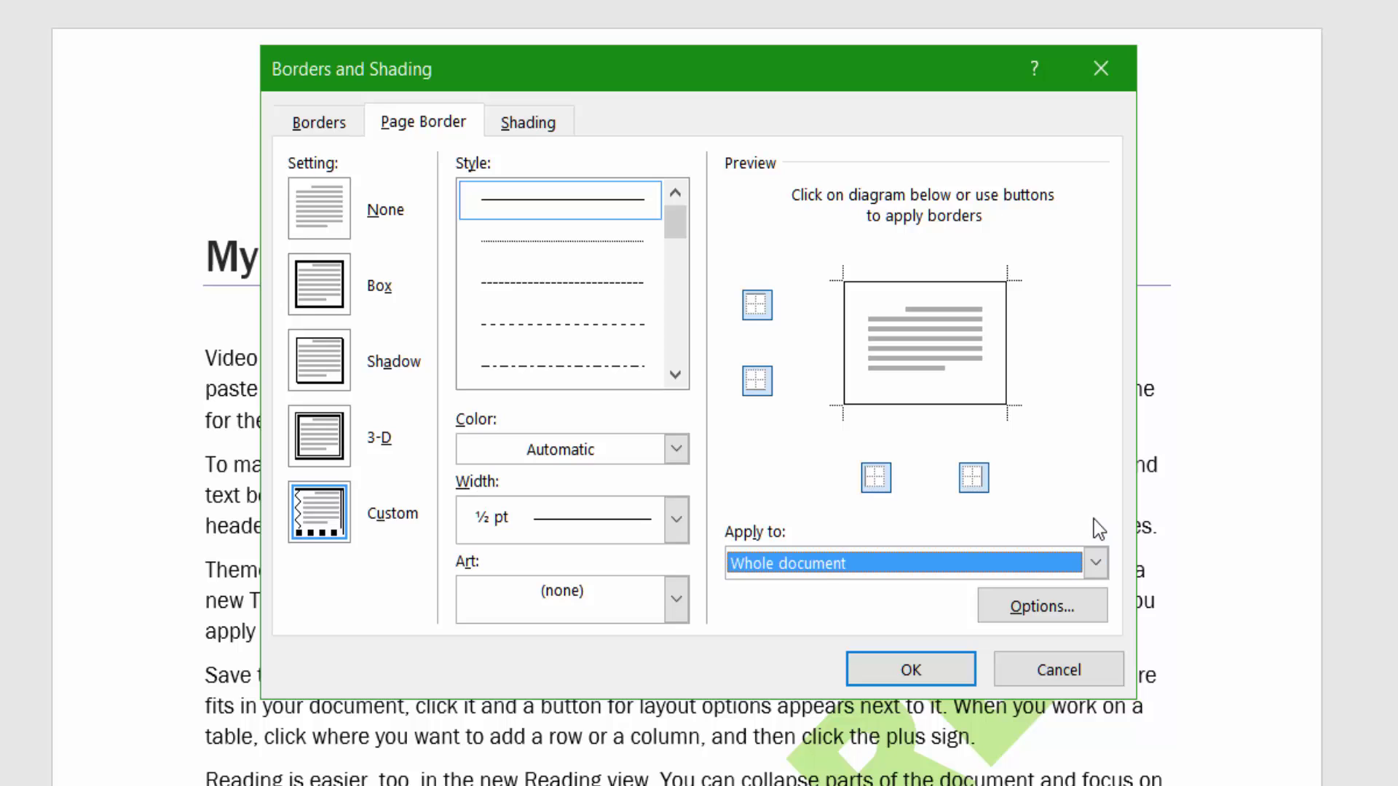
{"action": "left_click", "coordinate": [1033, 605]}
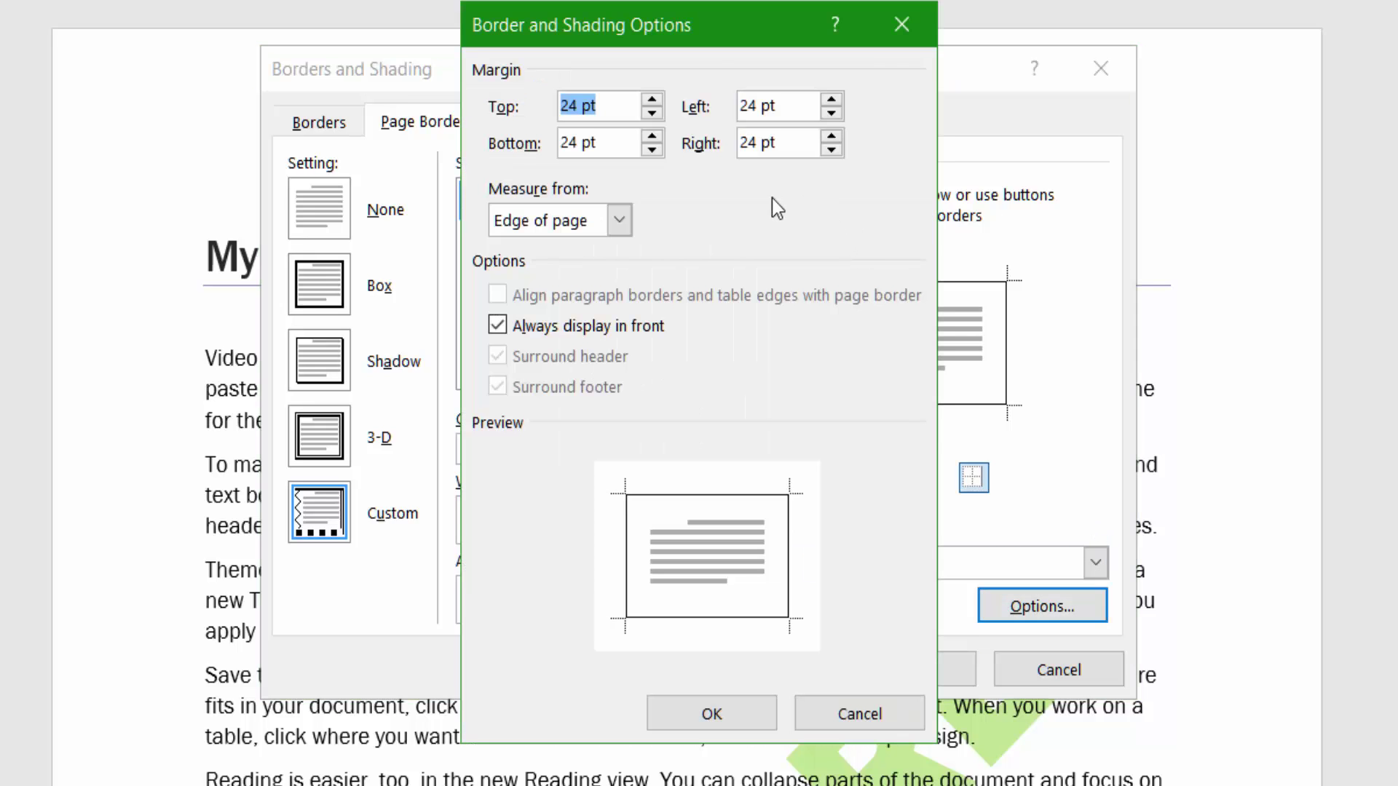
Step: Adjust the top border margin down and back up to 24 pt
{"action": "left_click", "coordinate": [652, 100]}
{"action": "left_click", "coordinate": [656, 114]}
{"action": "left_click", "coordinate": [656, 115]}
{"action": "left_click", "coordinate": [657, 115]}
{"action": "left_click", "coordinate": [657, 115]}
{"action": "left_click", "coordinate": [657, 118]}
{"action": "left_click", "coordinate": [657, 118]}
{"action": "left_click", "coordinate": [653, 102]}
{"action": "left_click", "coordinate": [653, 102]}
{"action": "left_click", "coordinate": [653, 102]}
{"action": "left_click", "coordinate": [653, 102]}
{"action": "left_click", "coordinate": [653, 102]}
{"action": "left_click", "coordinate": [653, 102]}
Step: Return the bottom, left and right border margins to 24 pt after adjusting them
{"action": "left_click", "coordinate": [655, 148]}
{"action": "left_click", "coordinate": [655, 147]}
{"action": "left_click", "coordinate": [654, 148]}
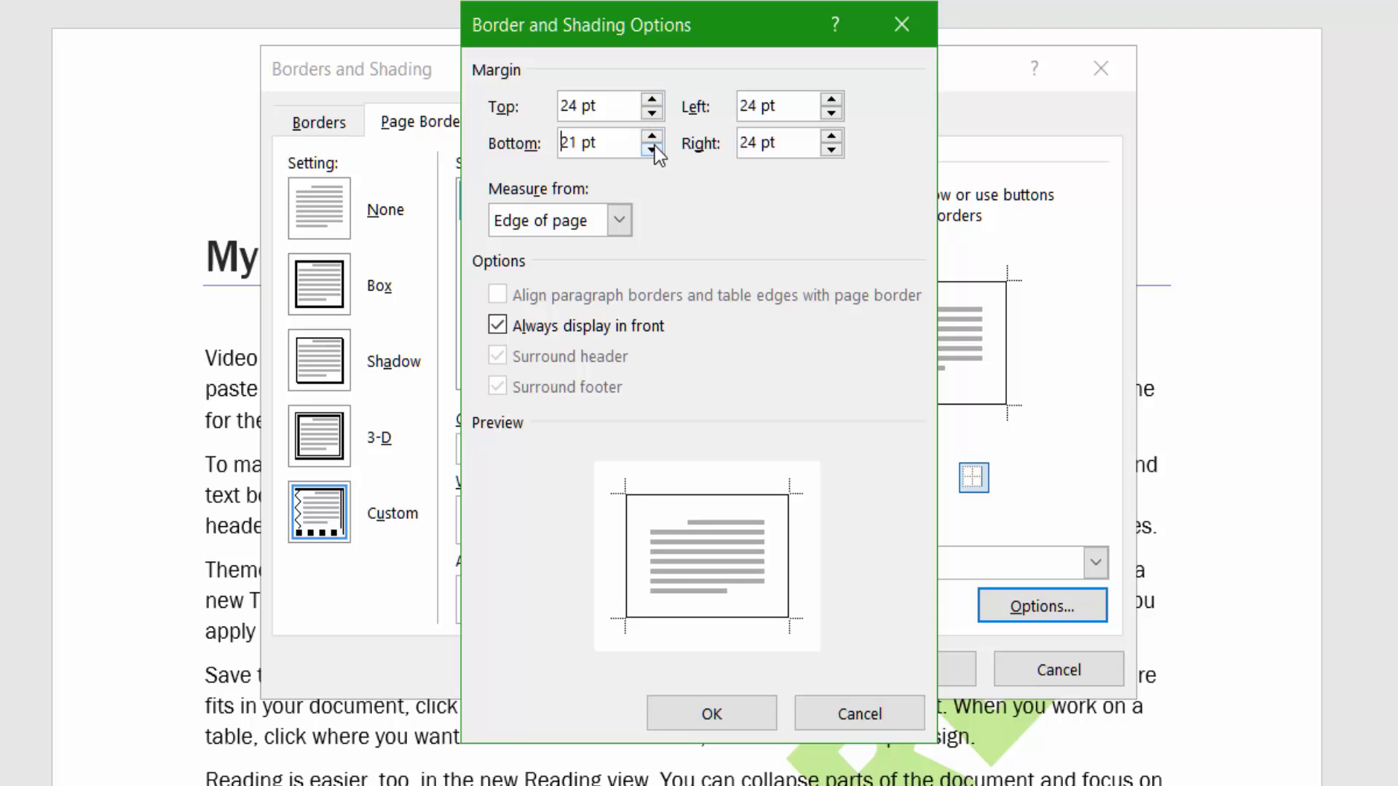
{"action": "left_click", "coordinate": [653, 138]}
{"action": "left_click", "coordinate": [652, 139]}
{"action": "left_click", "coordinate": [831, 100]}
{"action": "left_click", "coordinate": [829, 114]}
{"action": "left_click", "coordinate": [831, 149]}
{"action": "left_click", "coordinate": [831, 136]}
Step: Measure the border margins from Edge of page and confirm the options
{"action": "left_click", "coordinate": [618, 221]}
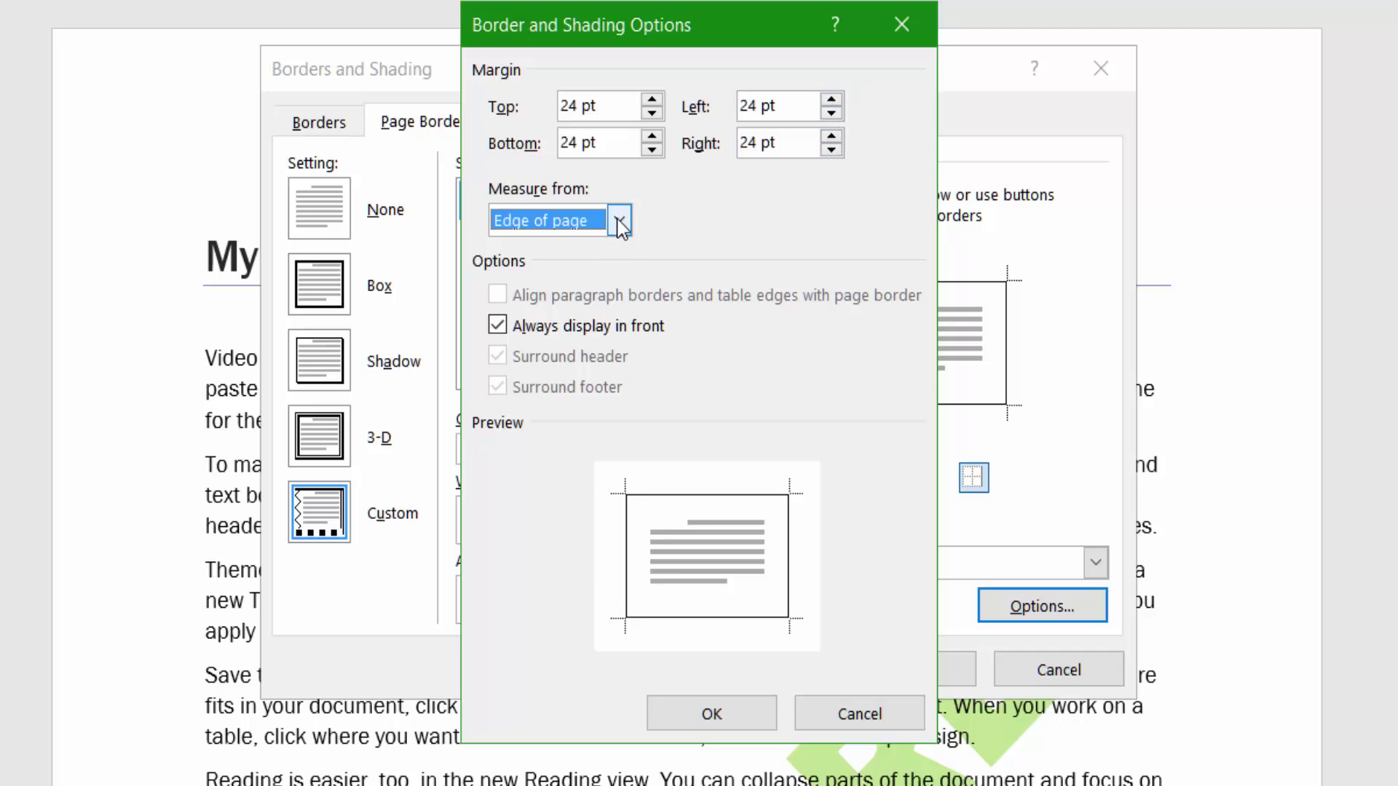
{"action": "left_click", "coordinate": [579, 249]}
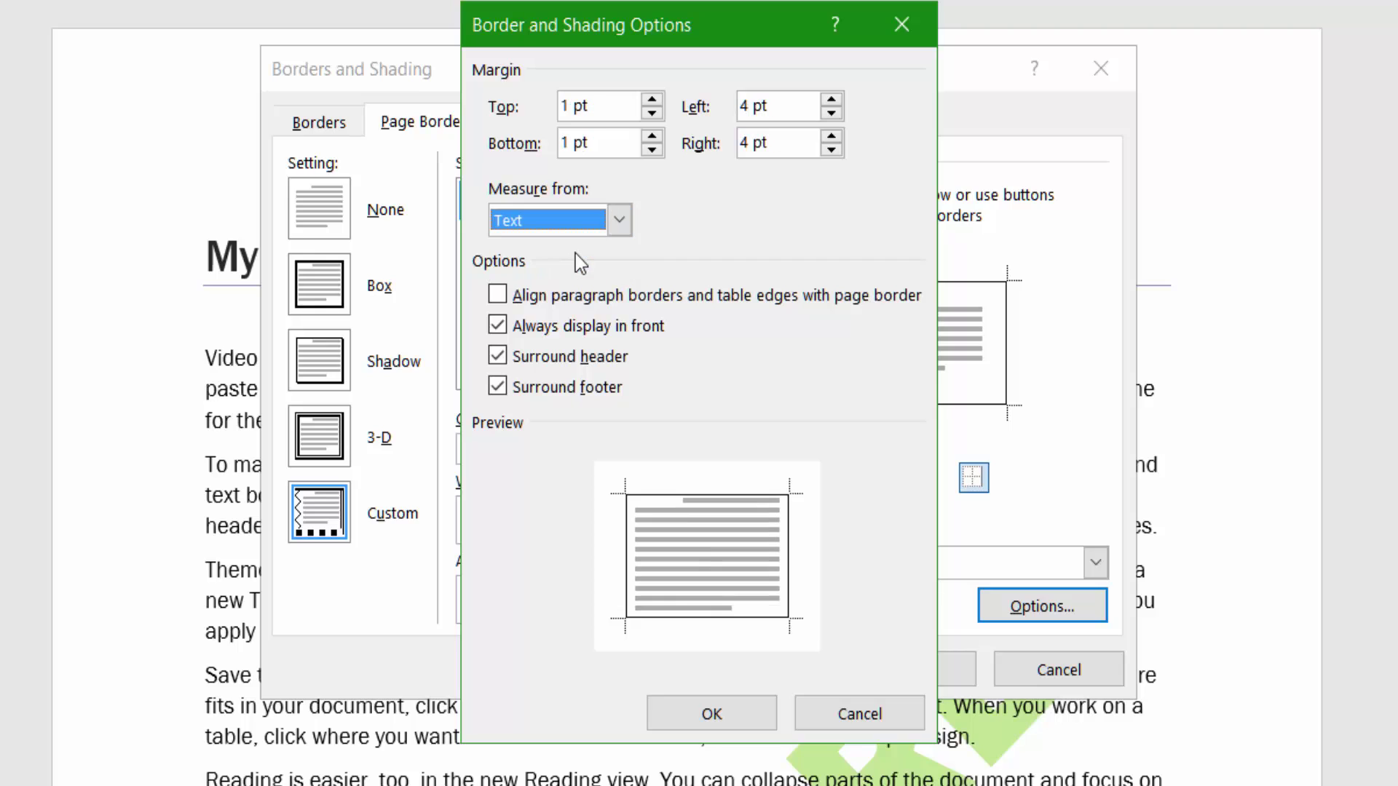
{"action": "left_click", "coordinate": [619, 220]}
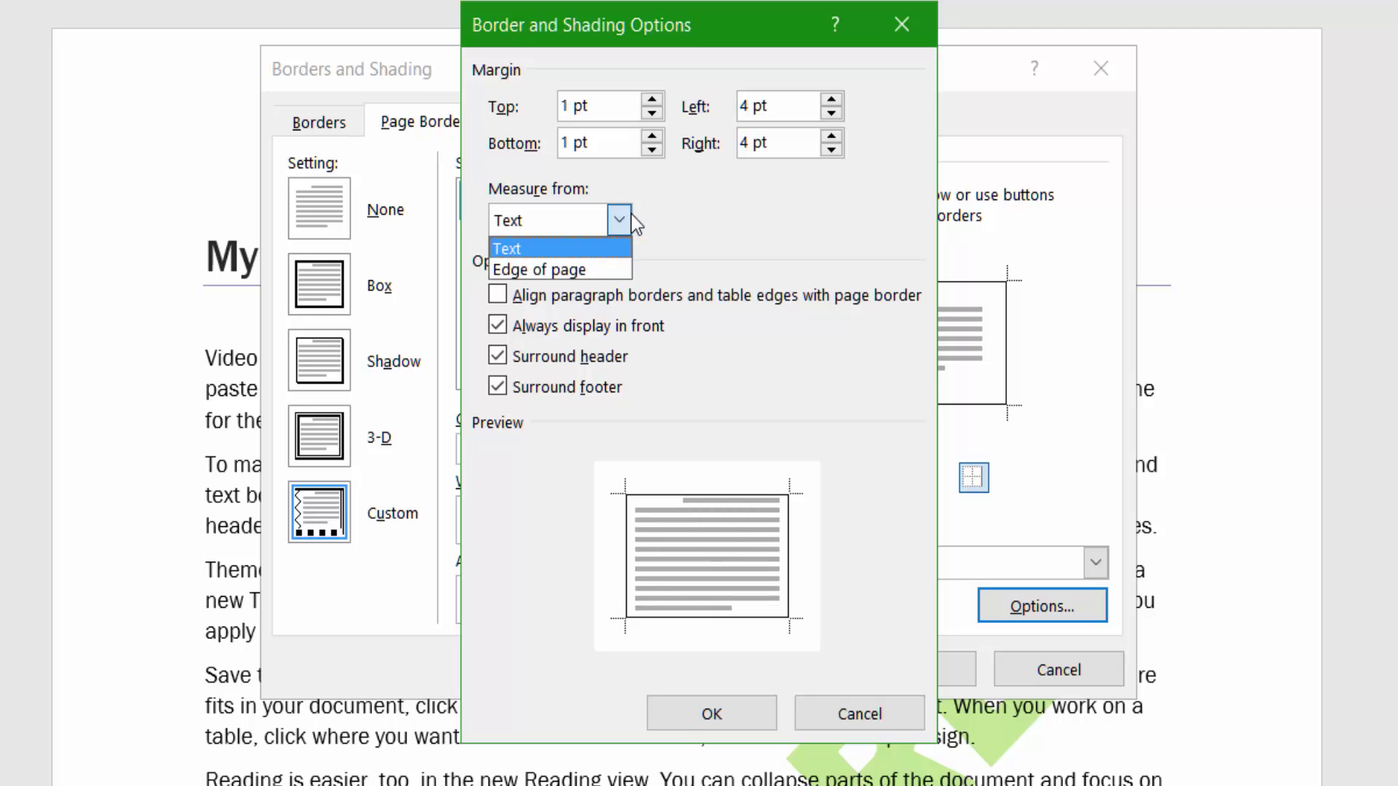
{"action": "left_click", "coordinate": [551, 270]}
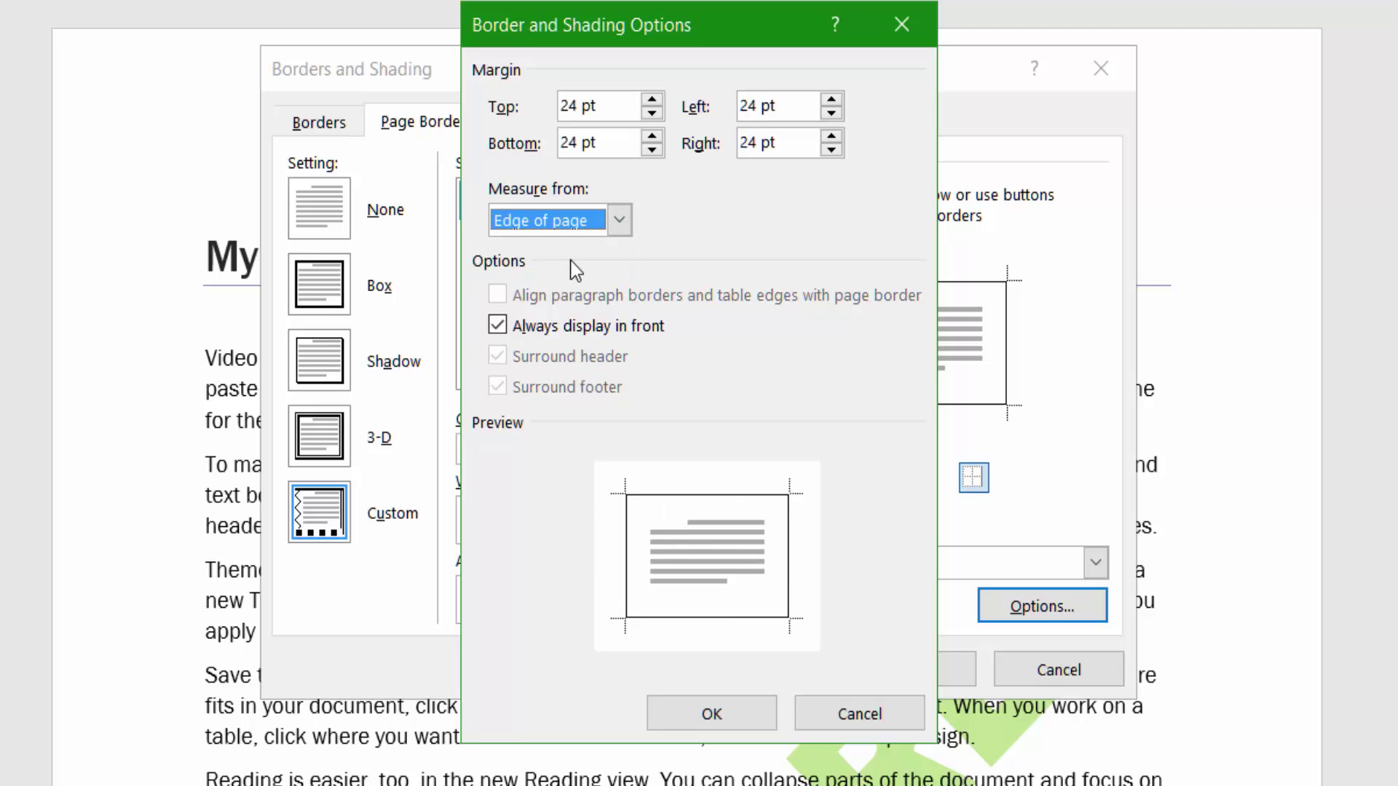
{"action": "left_click", "coordinate": [711, 714]}
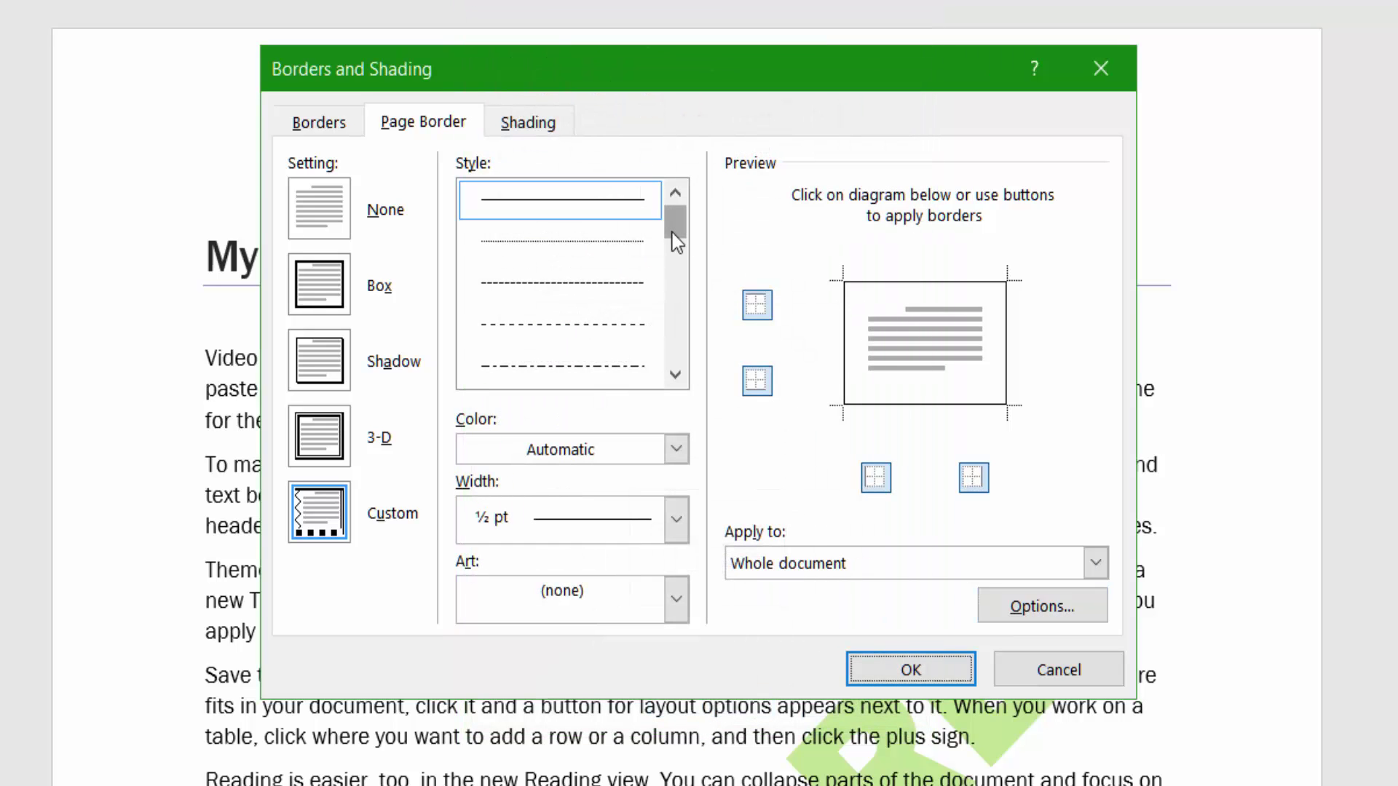
Step: Turn the top border edge off and back on, then remove the right and left edges
{"action": "left_click", "coordinate": [756, 307]}
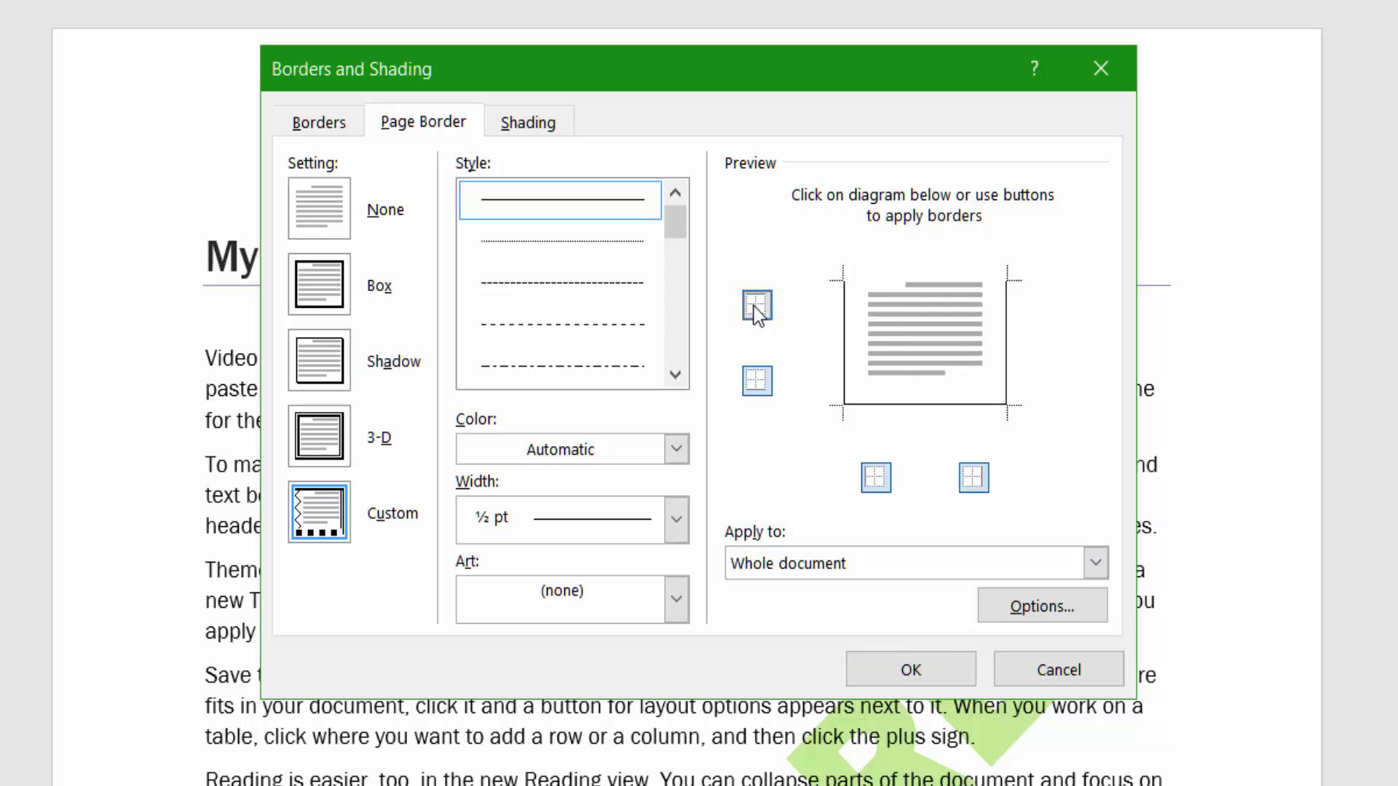
{"action": "left_click", "coordinate": [757, 307]}
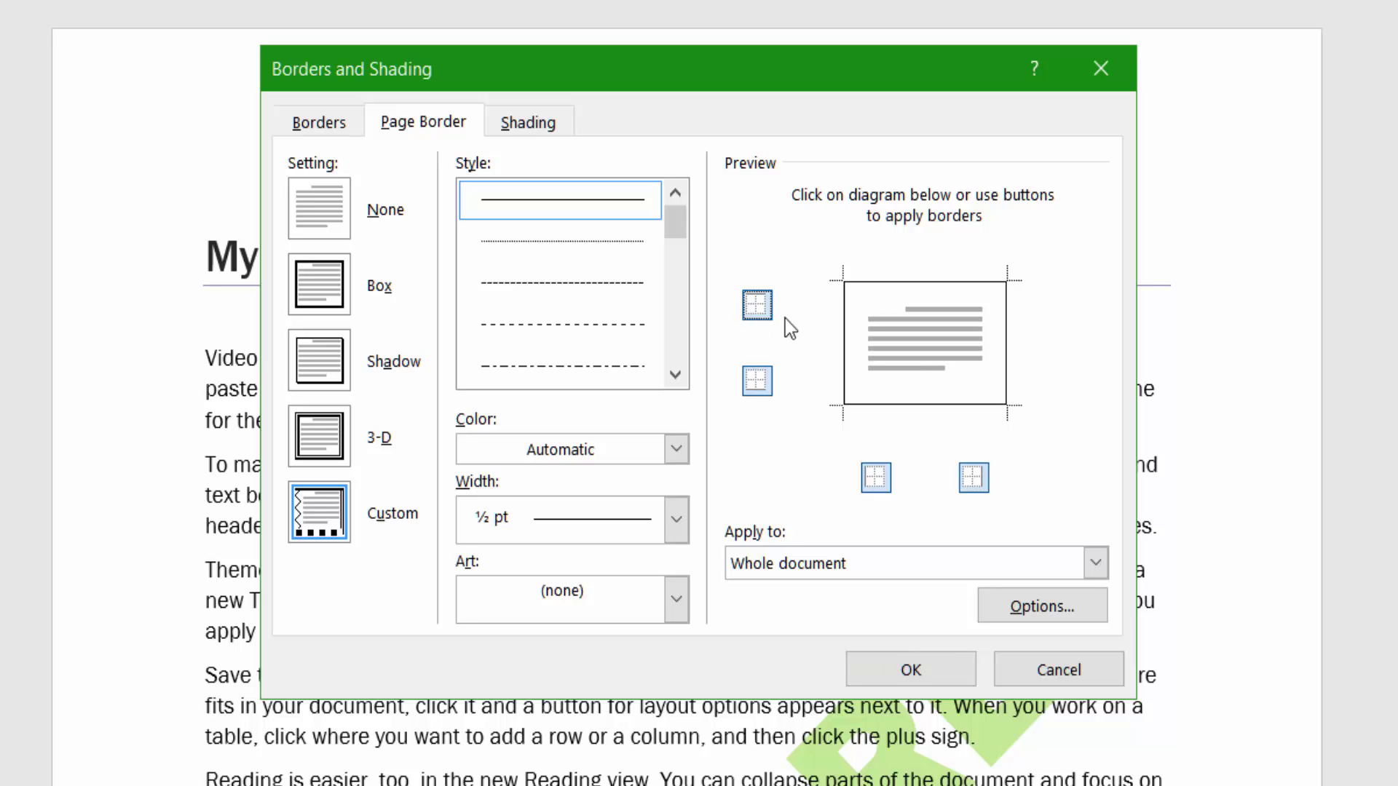
{"action": "left_click", "coordinate": [970, 481]}
{"action": "left_click", "coordinate": [874, 481]}
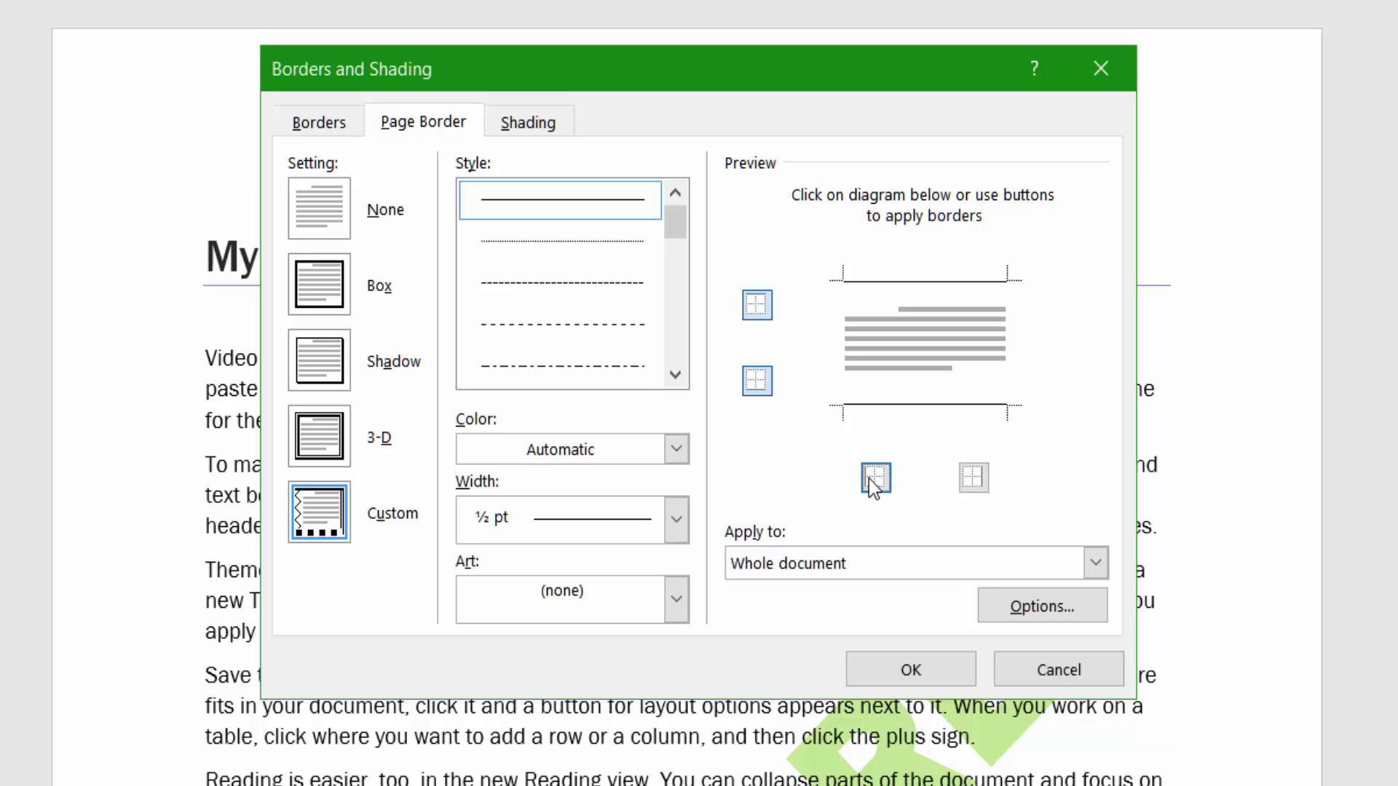
Step: Give the page border a thick double-line style at 4 ½ pt width
{"action": "left_click_drag", "start_coordinate": [666, 221], "coordinate": [631, 295]}
{"action": "left_click", "coordinate": [584, 240]}
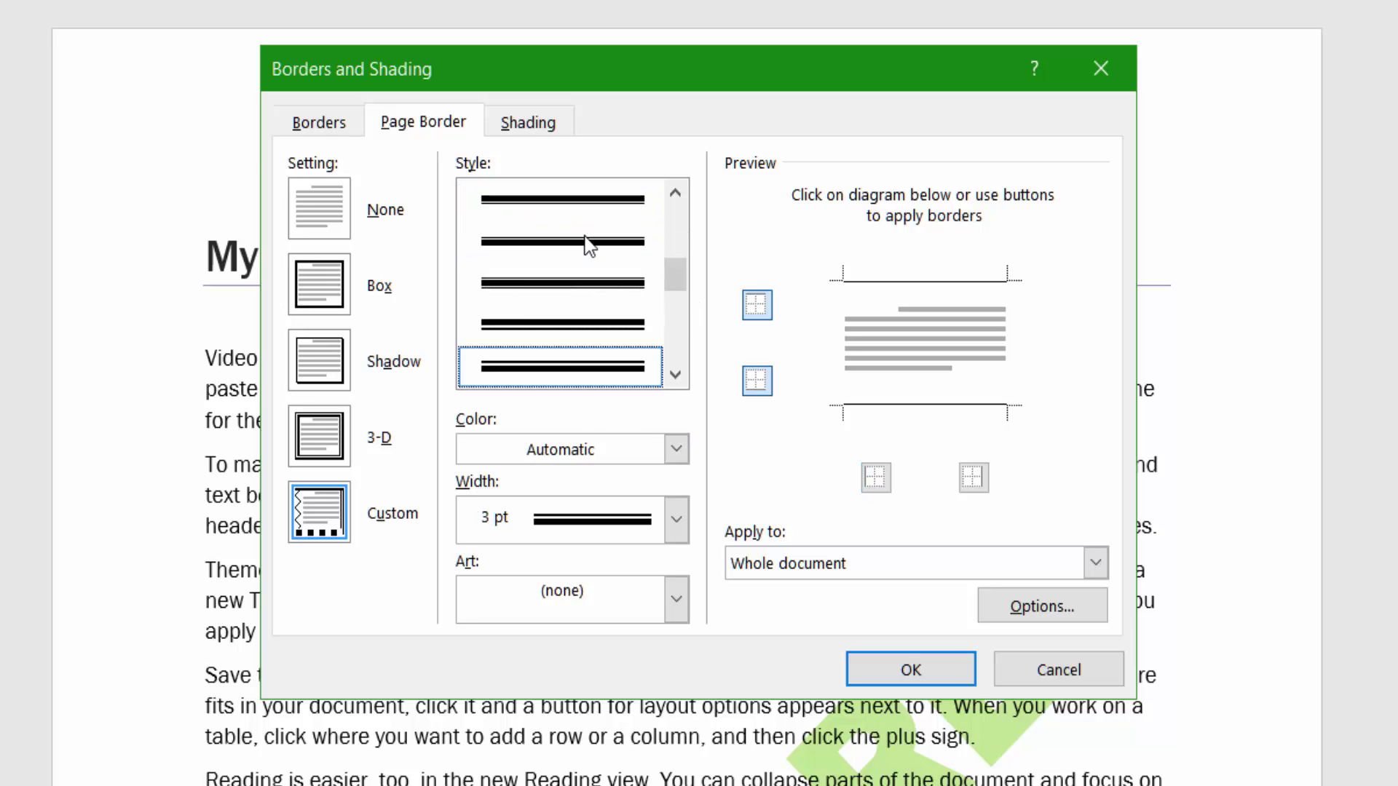
{"action": "left_click", "coordinate": [676, 520]}
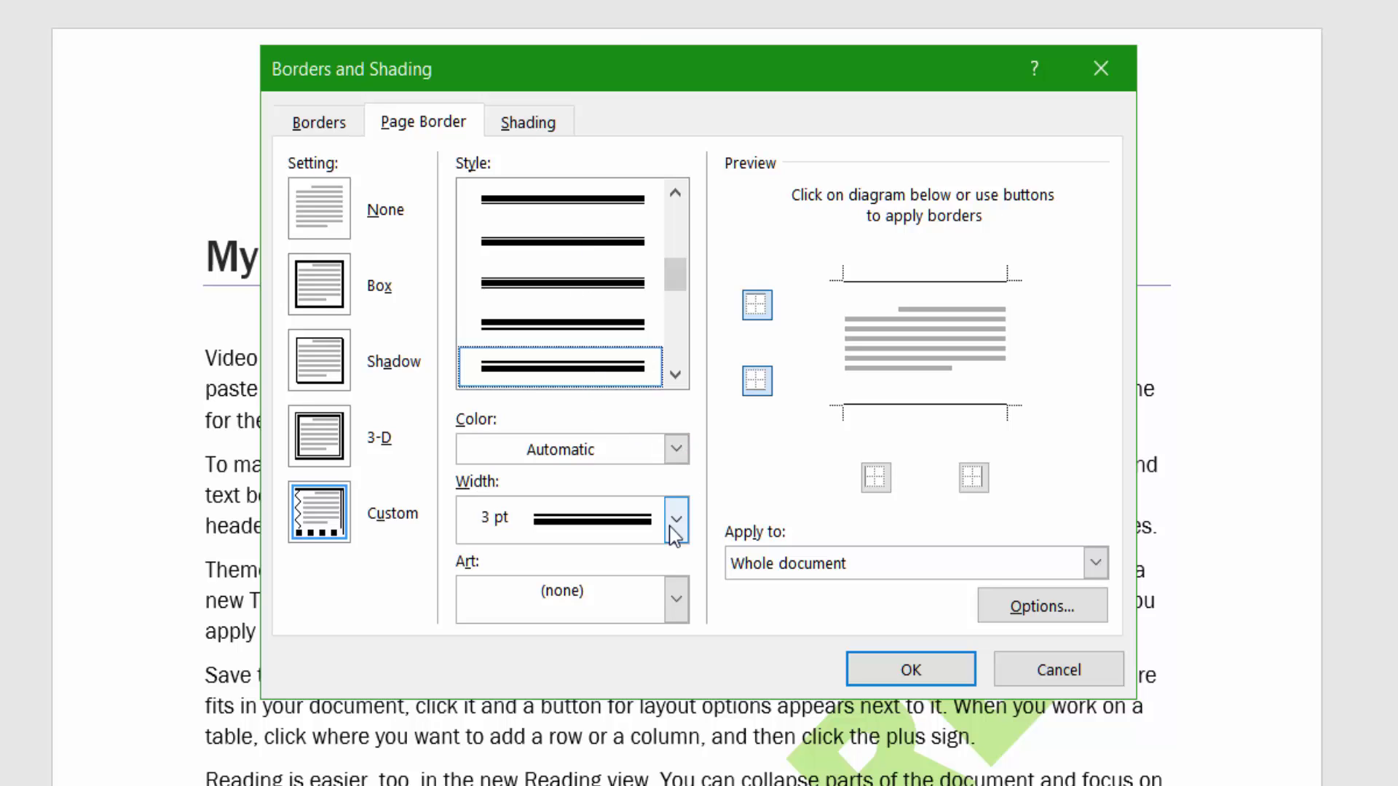
{"action": "key", "text": "Down"}
{"action": "key", "text": "Return"}
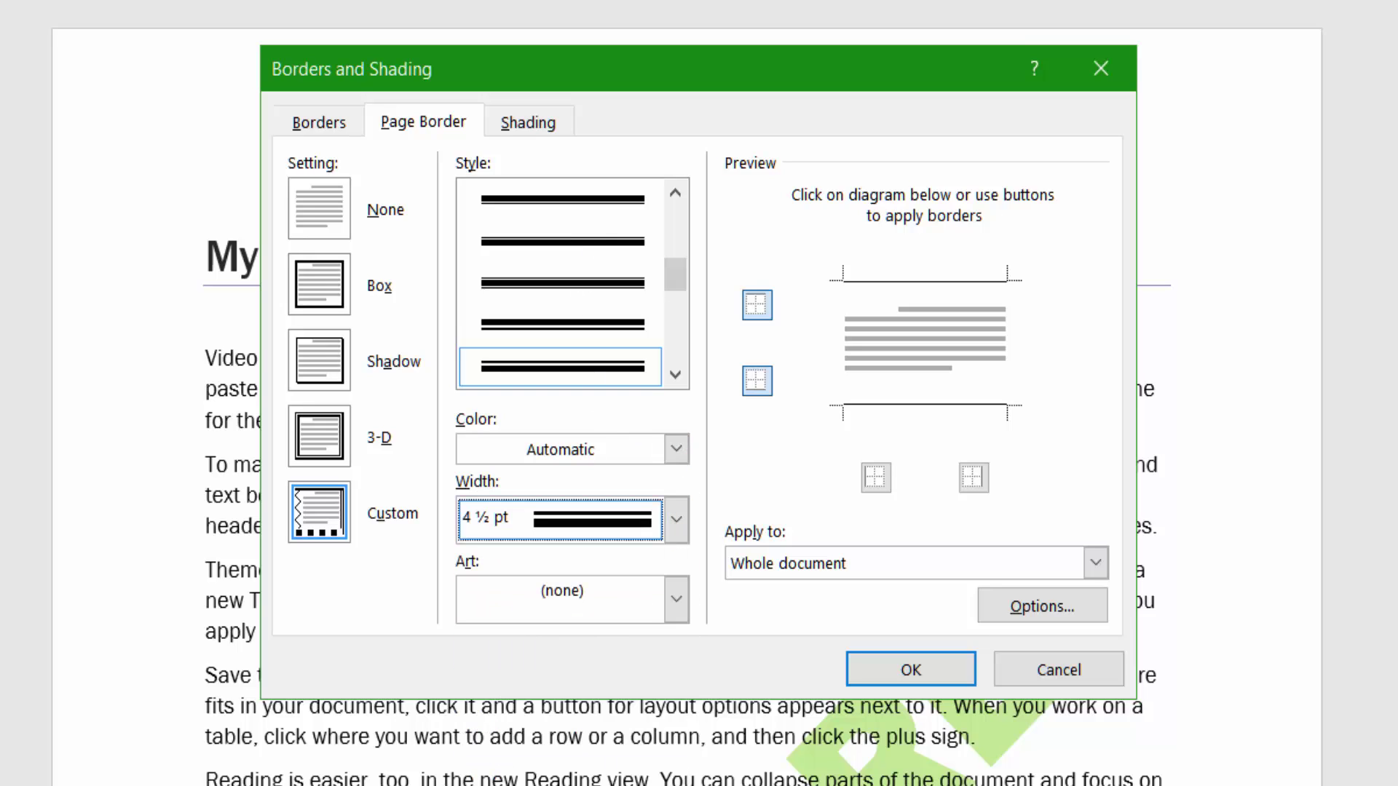
Step: Colour the page border light blue and browse the border Art list
{"action": "left_click", "coordinate": [676, 447]}
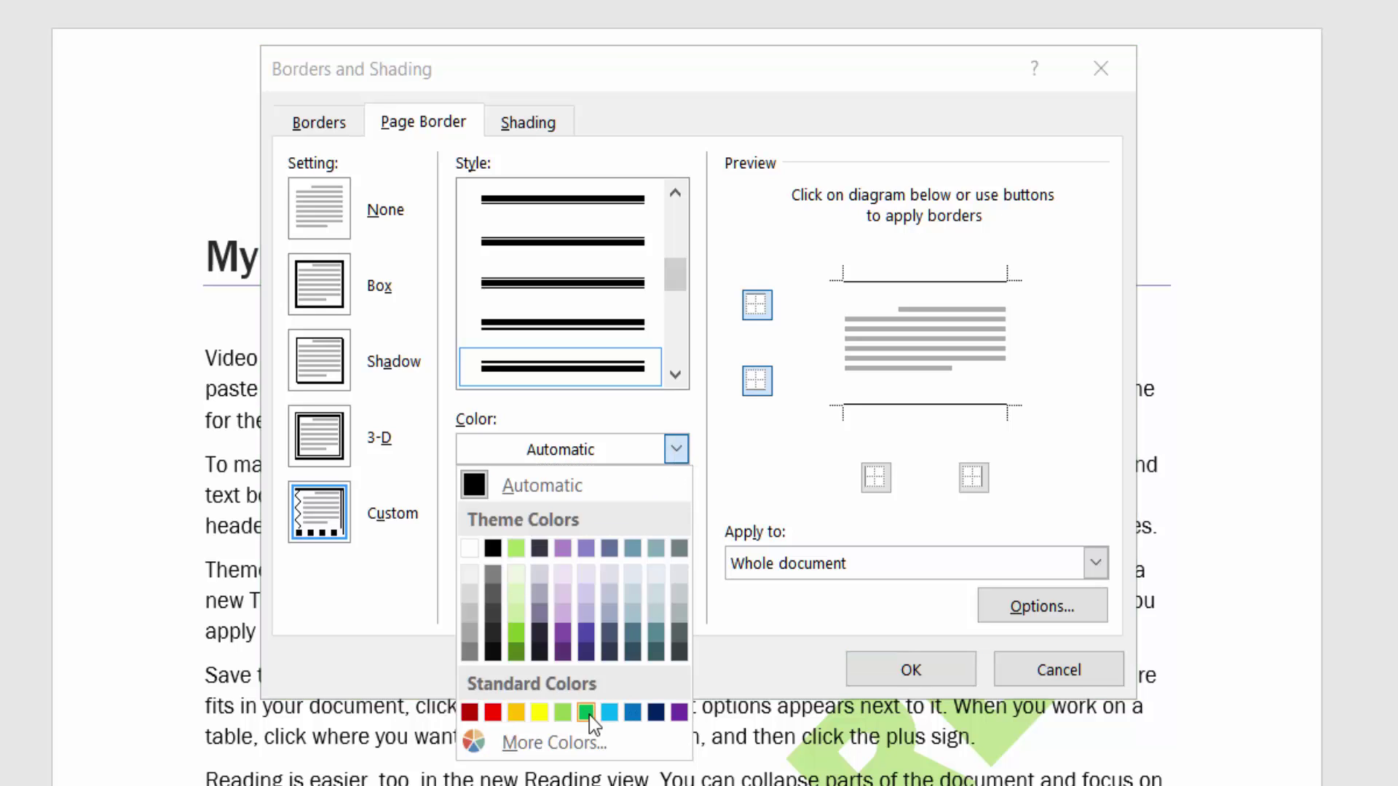
{"action": "left_click", "coordinate": [609, 712]}
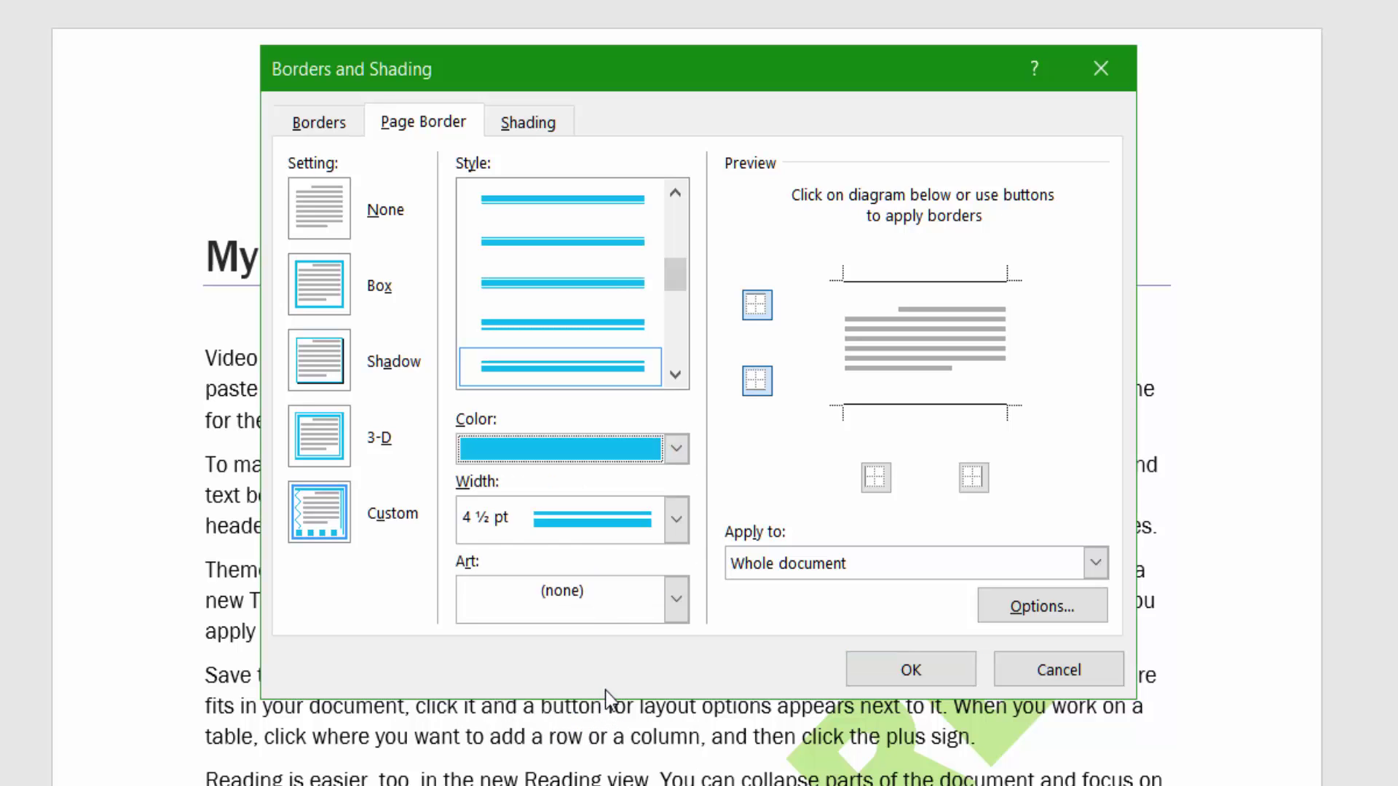
{"action": "left_click", "coordinate": [674, 598]}
{"action": "scroll", "coordinate": [670, 665], "scroll_direction": "down", "scroll_amount": 2}
{"action": "mouse_move", "coordinate": [671, 682]}
{"action": "left_mouse_down"}
{"action": "mouse_move", "coordinate": [668, 761]}
{"action": "mouse_move", "coordinate": [674, 658]}
{"action": "left_mouse_up"}
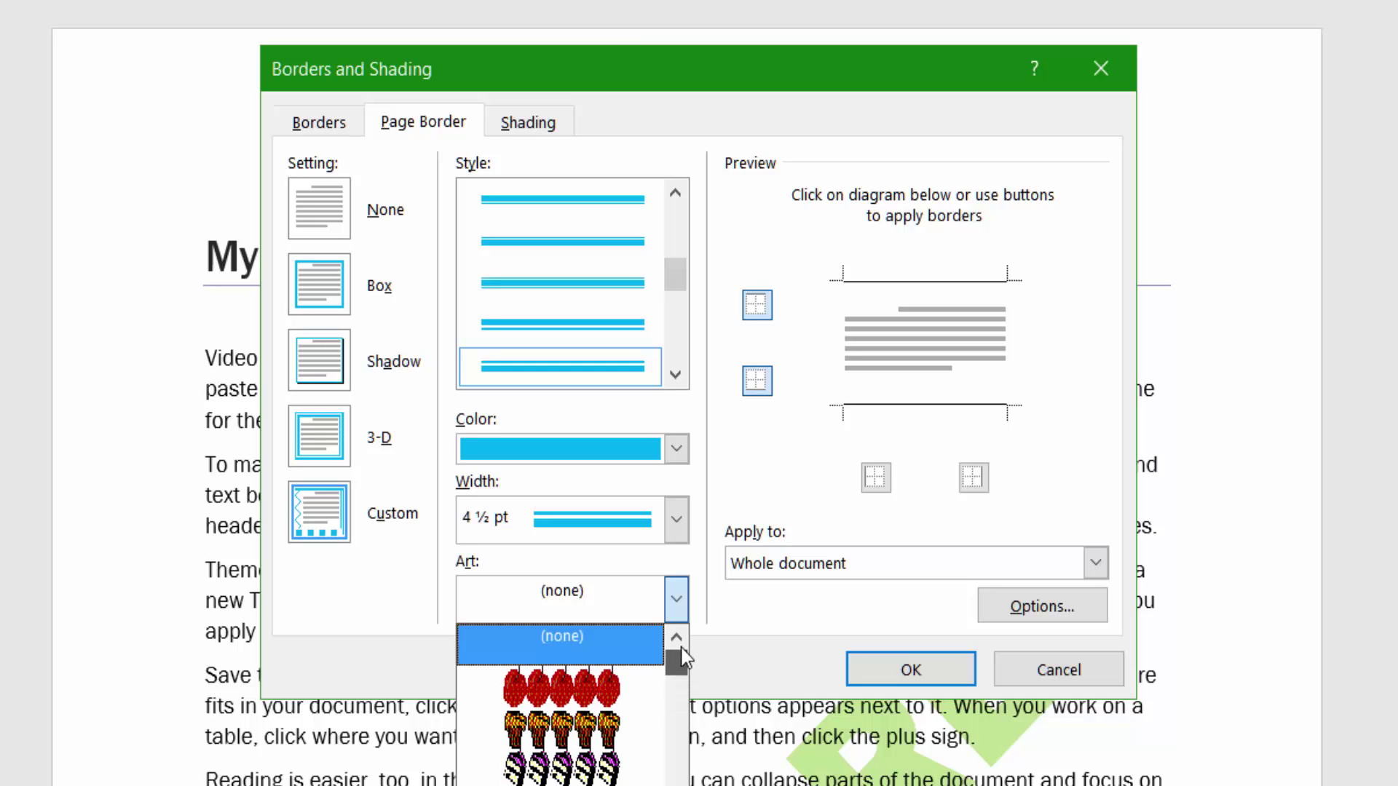
Step: Use the cake-slice art border on the top and bottom edges only, removing left and right
{"action": "left_click", "coordinate": [597, 773]}
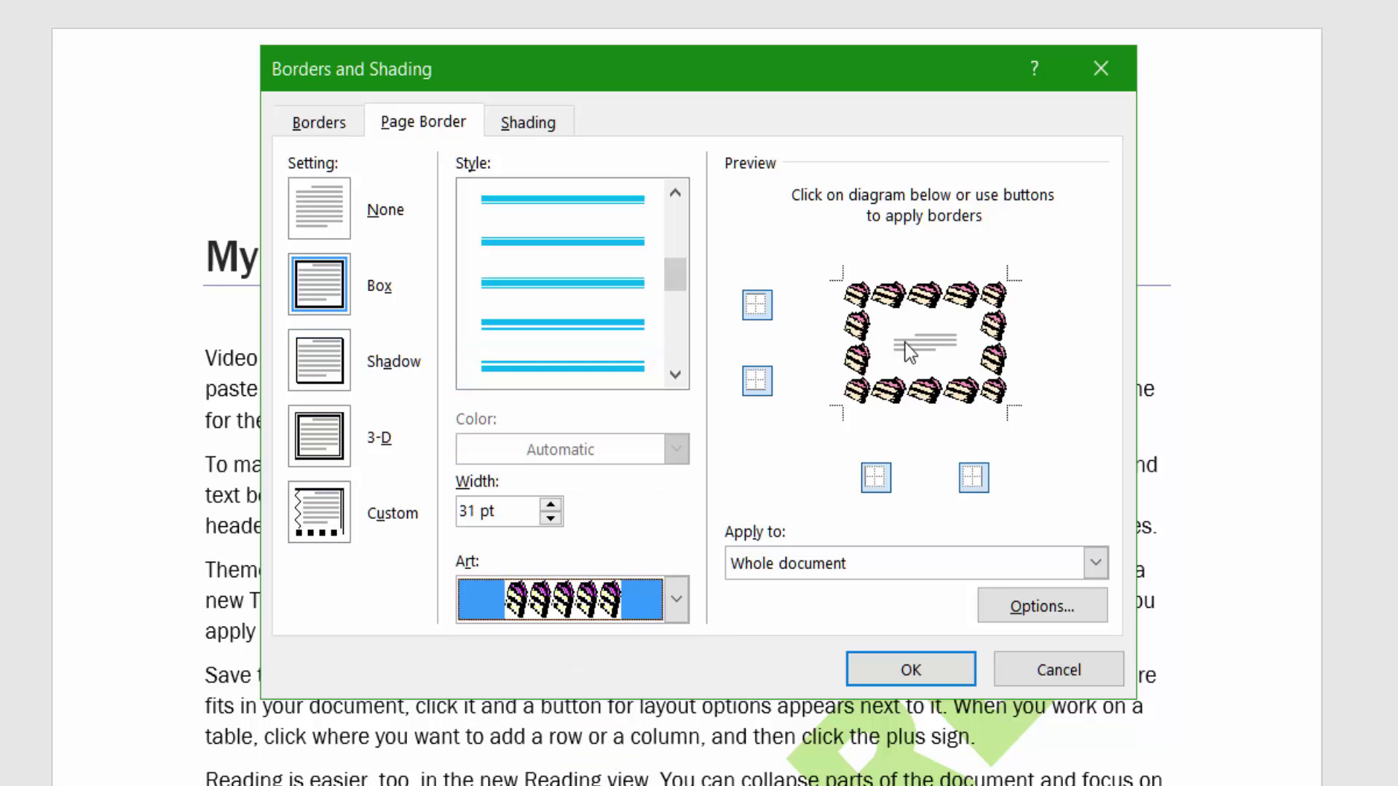
{"action": "left_click", "coordinate": [754, 304]}
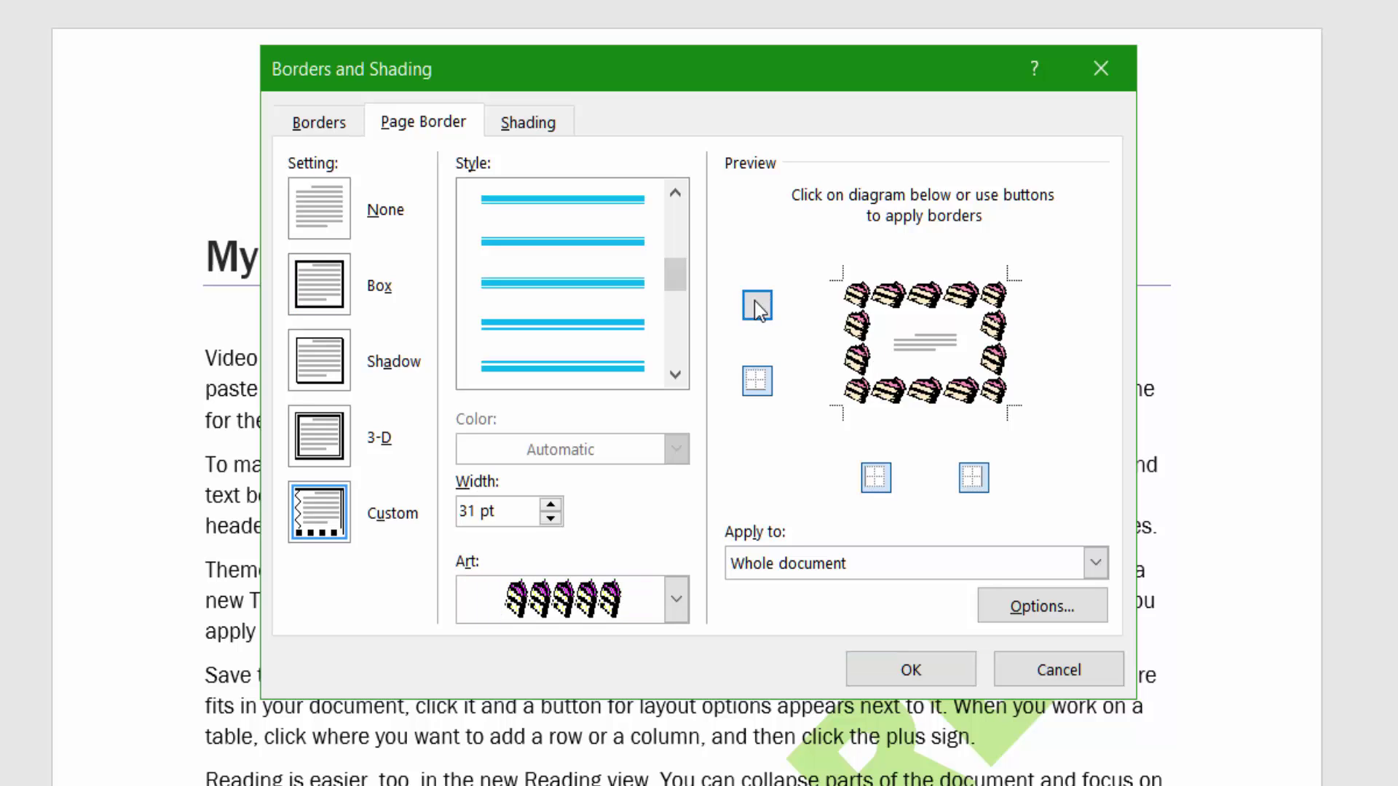
{"action": "left_click", "coordinate": [754, 306]}
{"action": "left_click", "coordinate": [868, 473]}
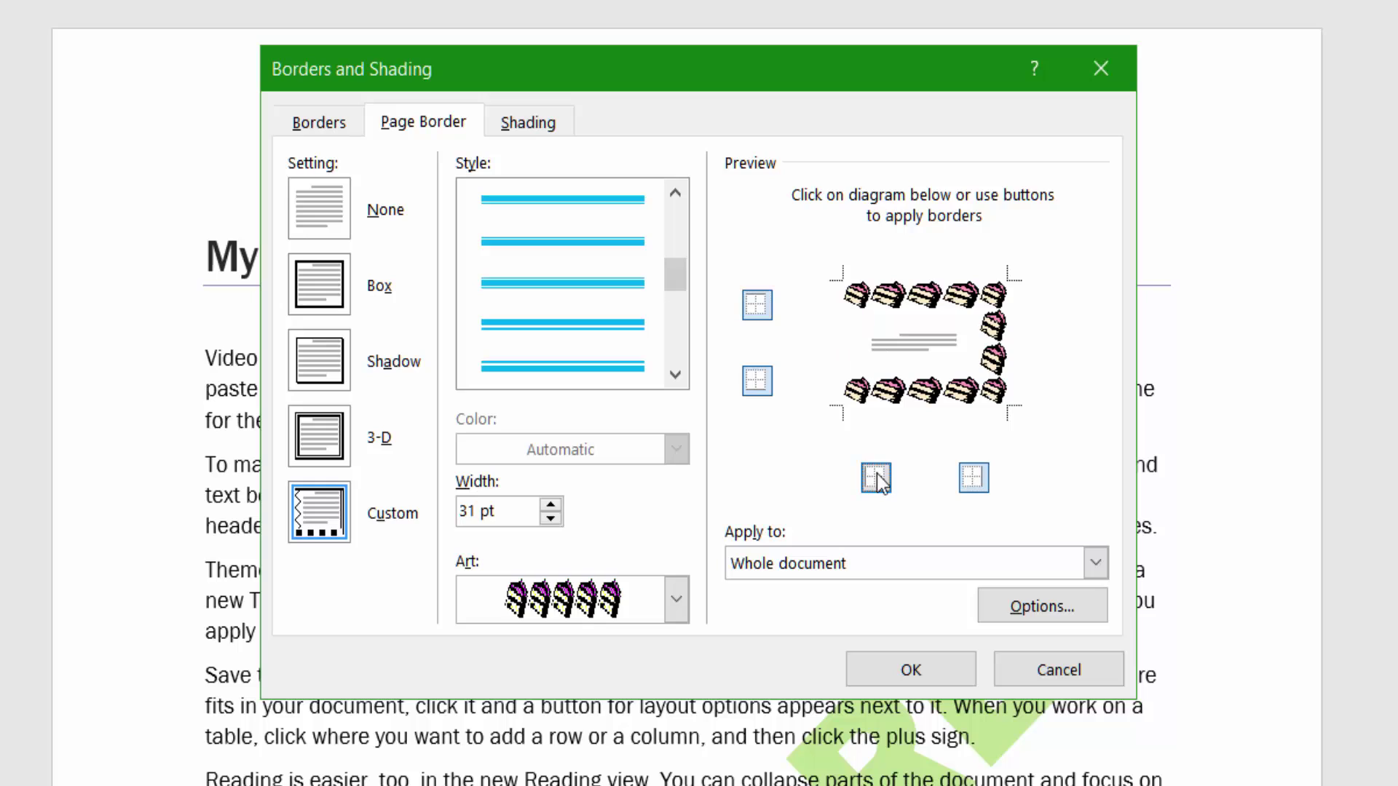
{"action": "left_click", "coordinate": [974, 478]}
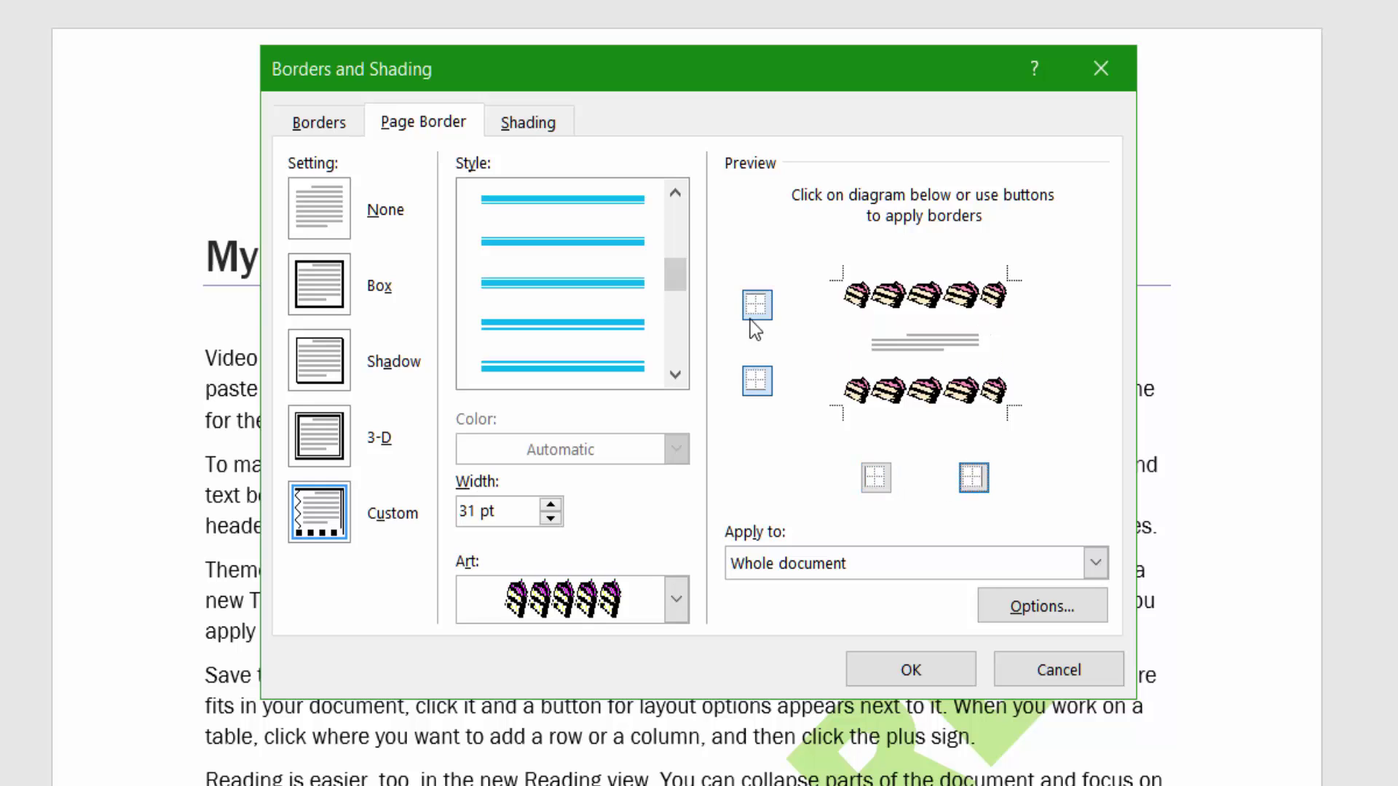
{"action": "left_click", "coordinate": [526, 124]}
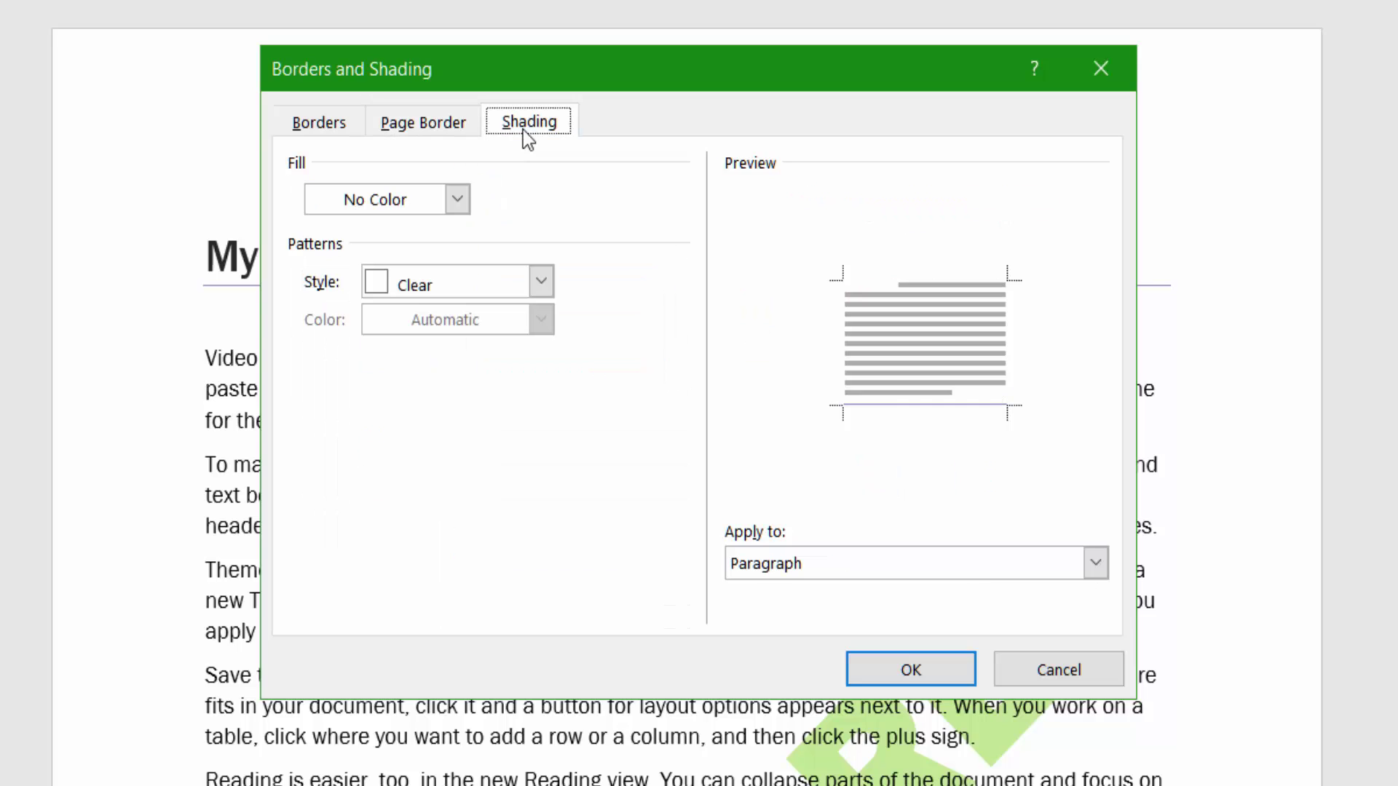
Step: Give the heading paragraph a white fill with a 12.5% shading pattern and apply it
{"action": "left_click", "coordinate": [451, 207]}
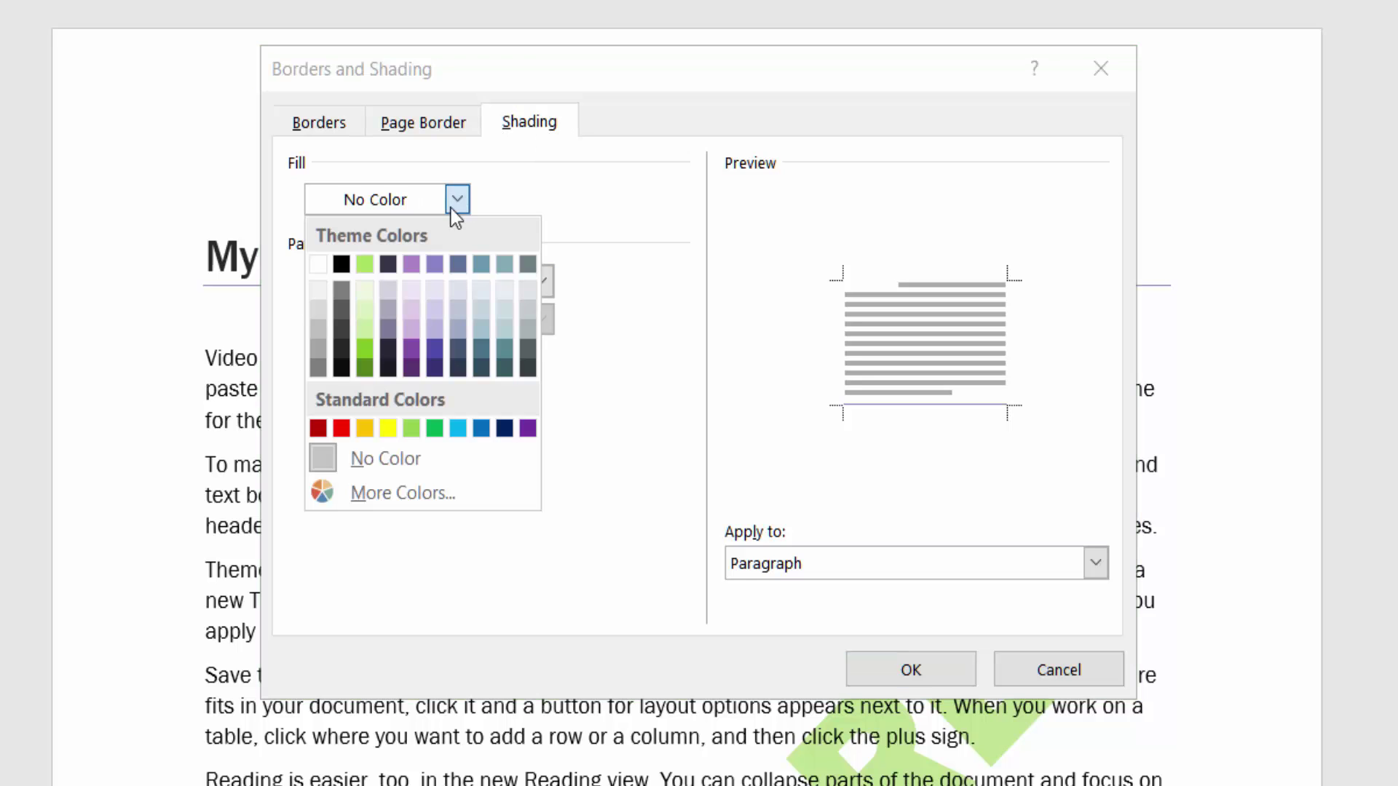
{"action": "left_click", "coordinate": [326, 307]}
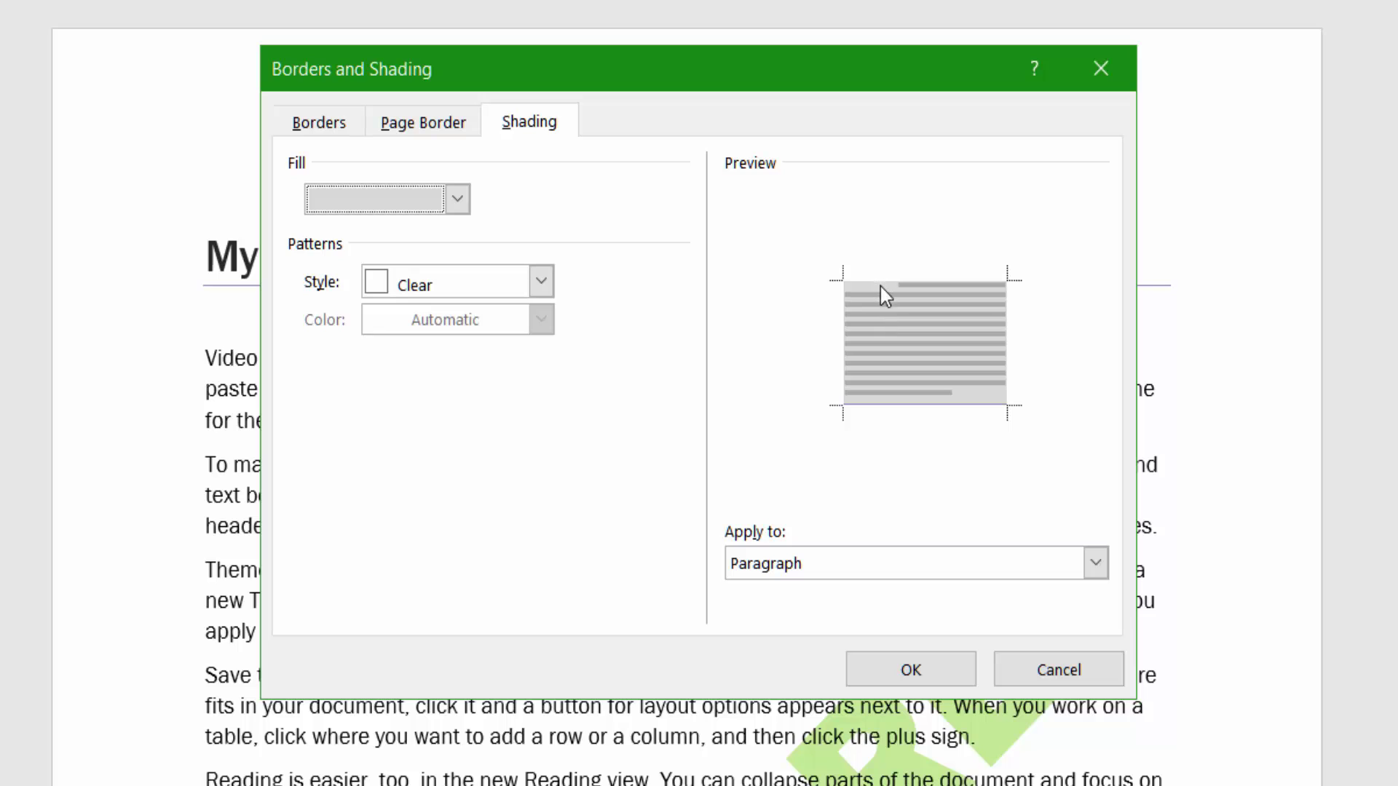
{"action": "left_click", "coordinate": [353, 206]}
{"action": "left_click", "coordinate": [324, 264]}
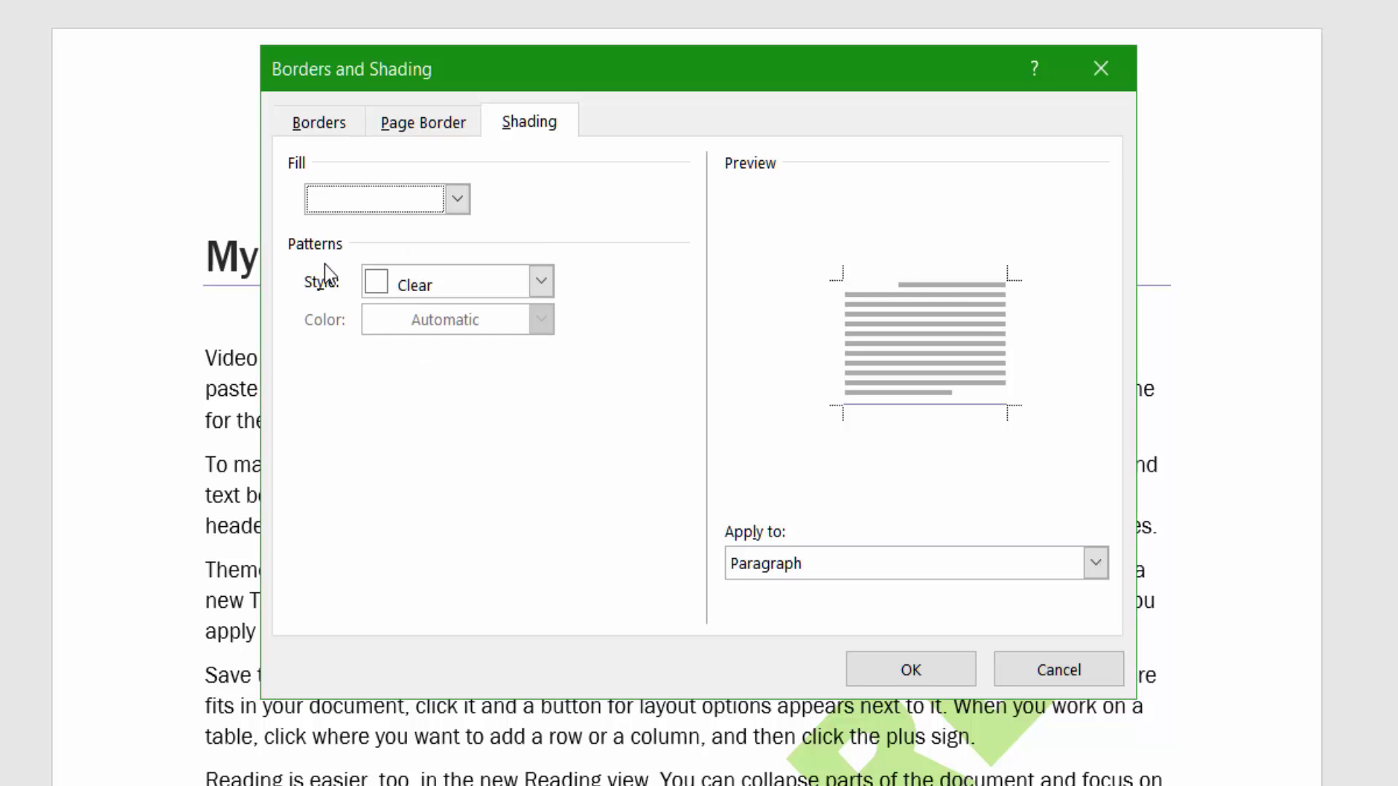
{"action": "left_click", "coordinate": [380, 290]}
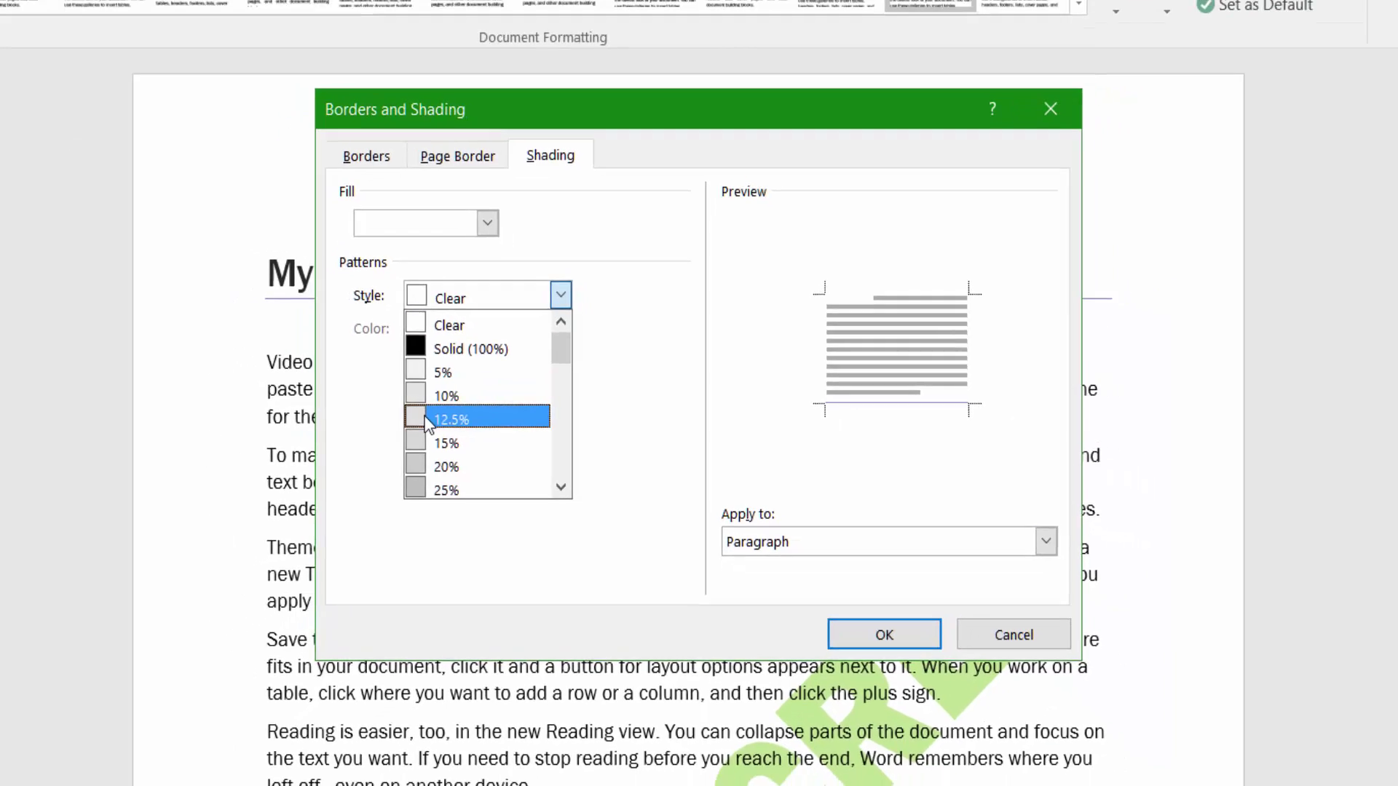
{"action": "left_click", "coordinate": [393, 422]}
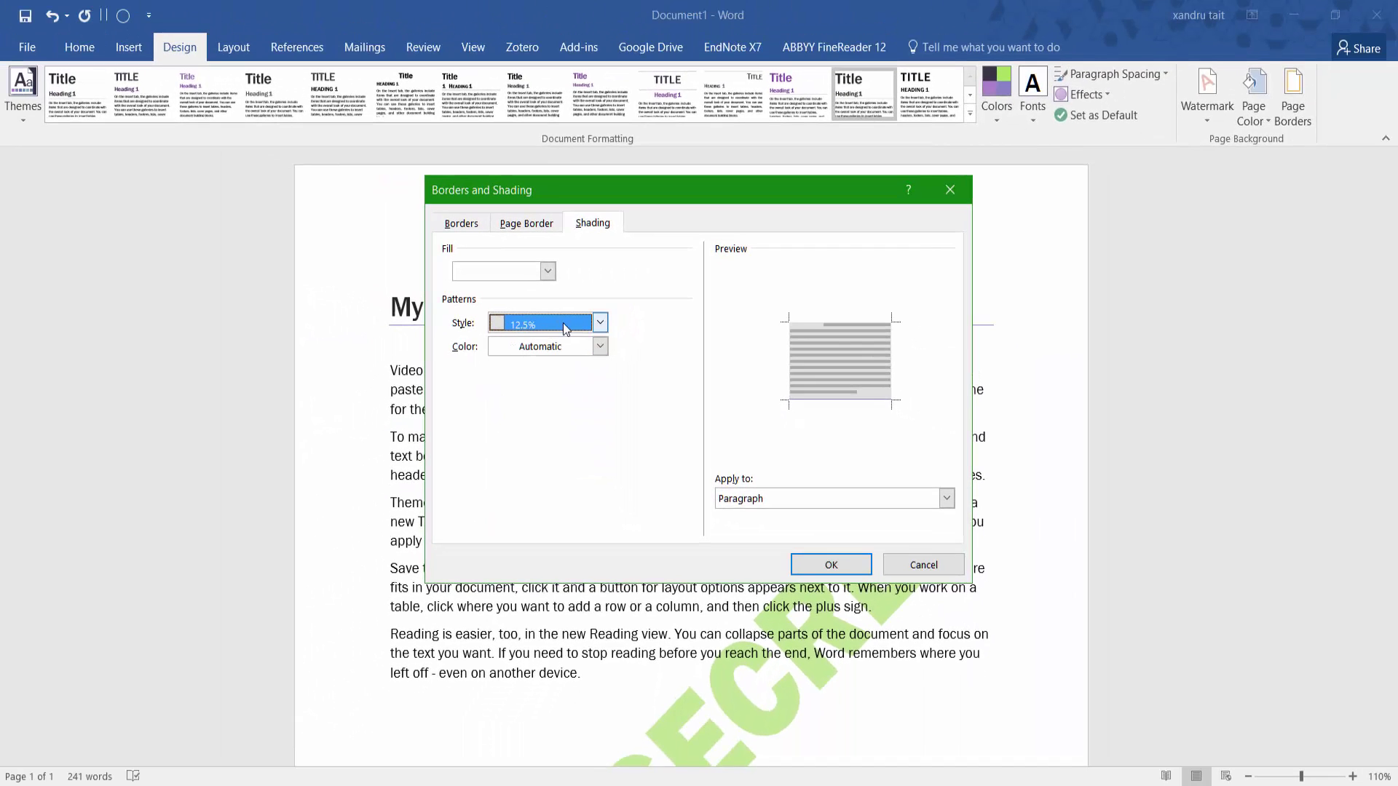
{"action": "left_click", "coordinate": [844, 560]}
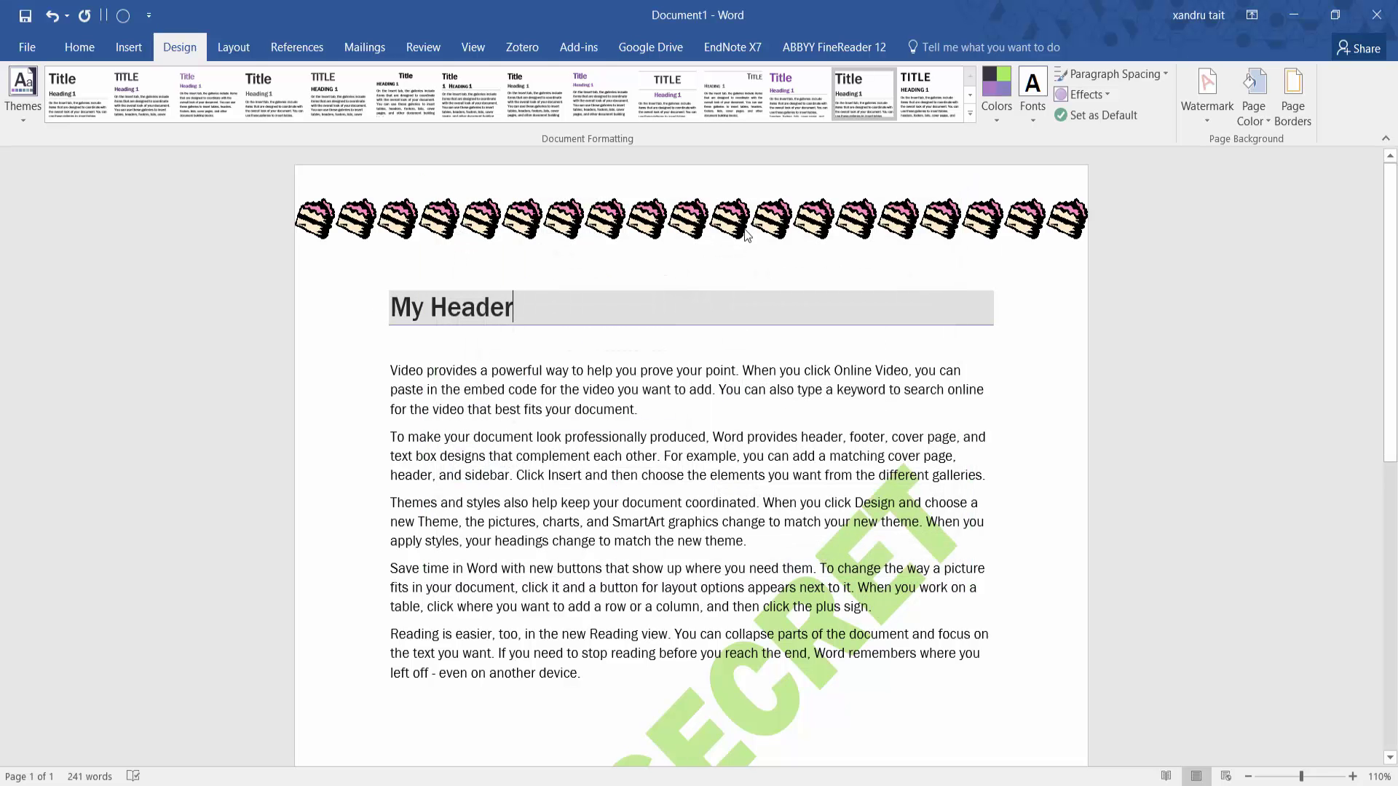
Step: Scroll through the shaded My Header page with its cake-slice border, then open Themes
{"action": "scroll", "coordinate": [776, 309], "scroll_direction": "down", "scroll_amount": 6}
{"action": "scroll", "coordinate": [776, 312], "scroll_direction": "down", "scroll_amount": 3}
{"action": "scroll", "coordinate": [776, 311], "scroll_direction": "up", "scroll_amount": 10}
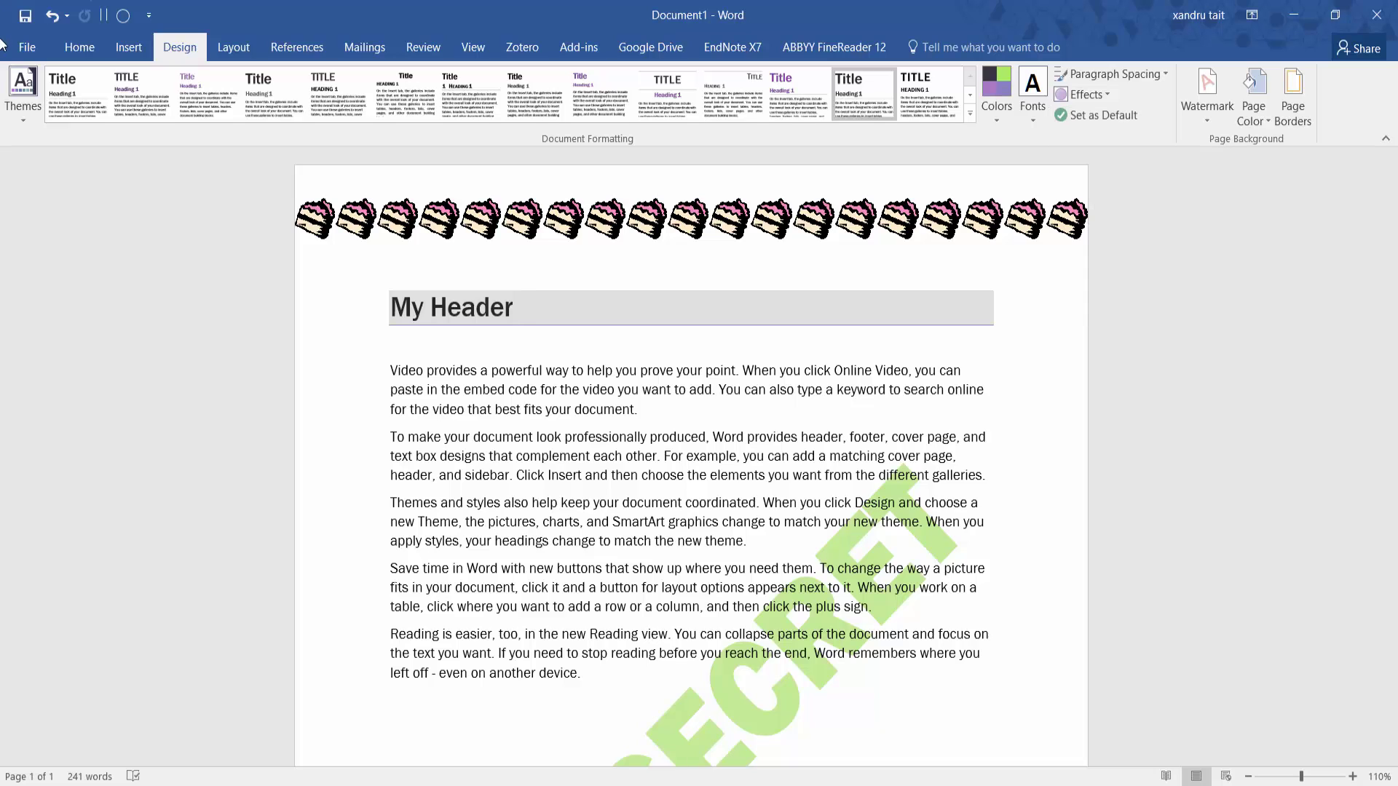
{"action": "left_click", "coordinate": [25, 121]}
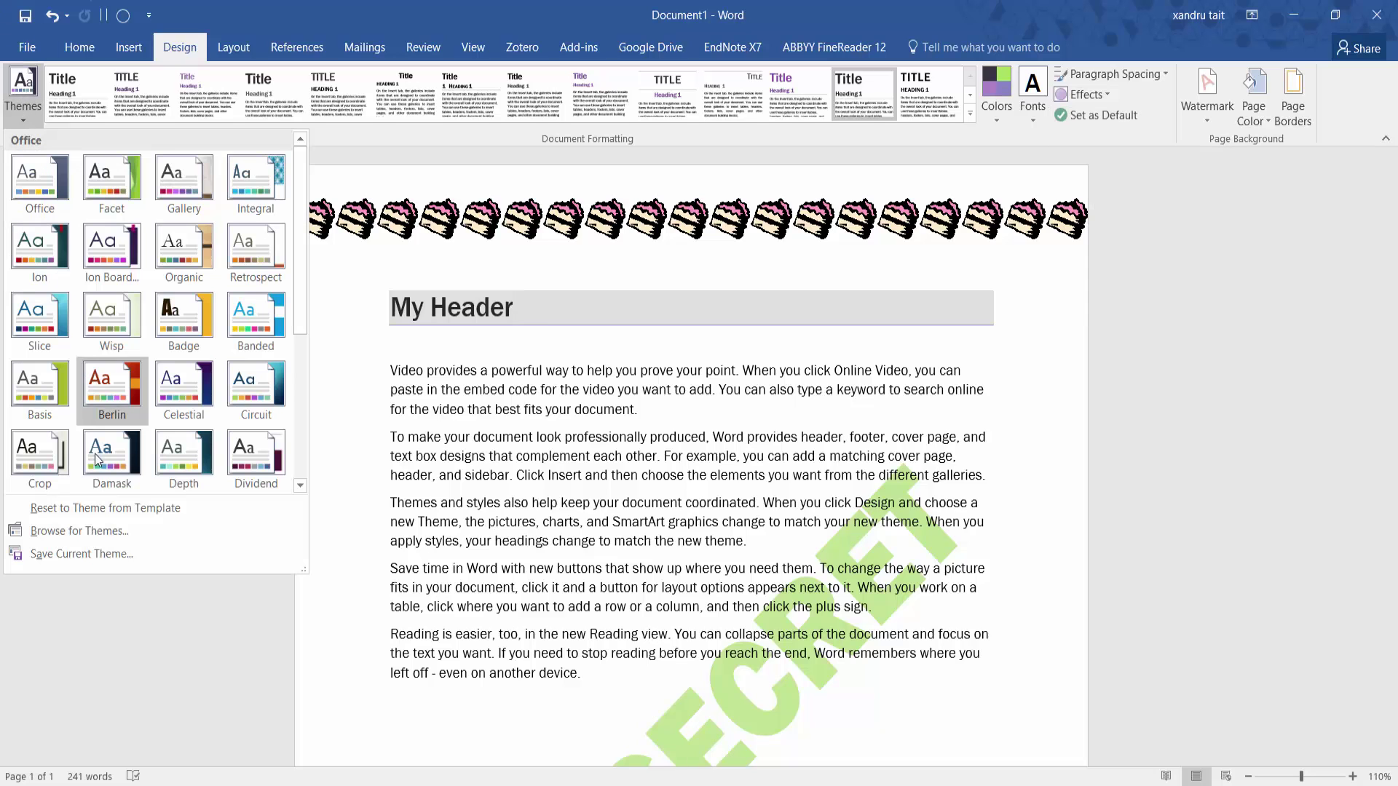
Step: Save the current theme as 'My theme'
{"action": "left_click", "coordinate": [100, 552]}
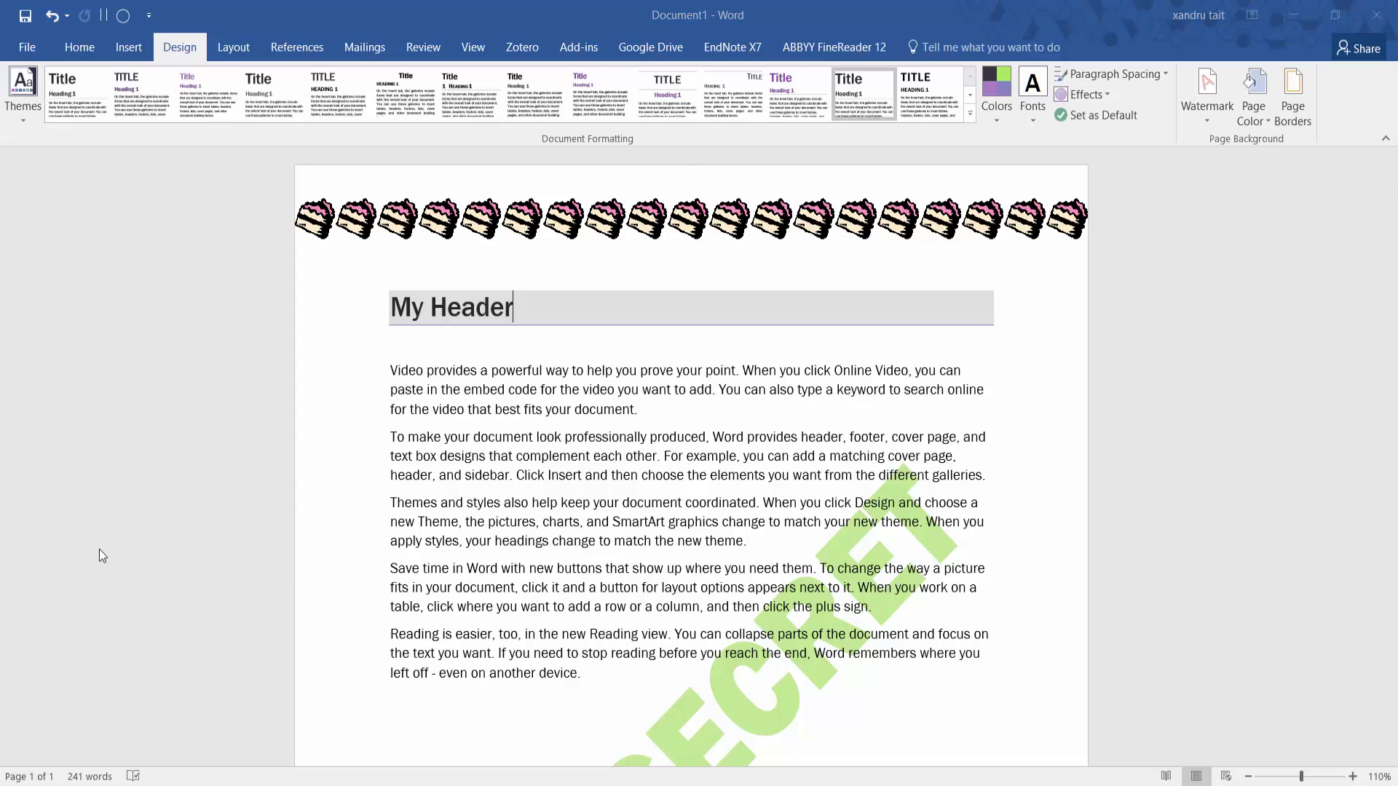
{"action": "type", "text": "My theme"}
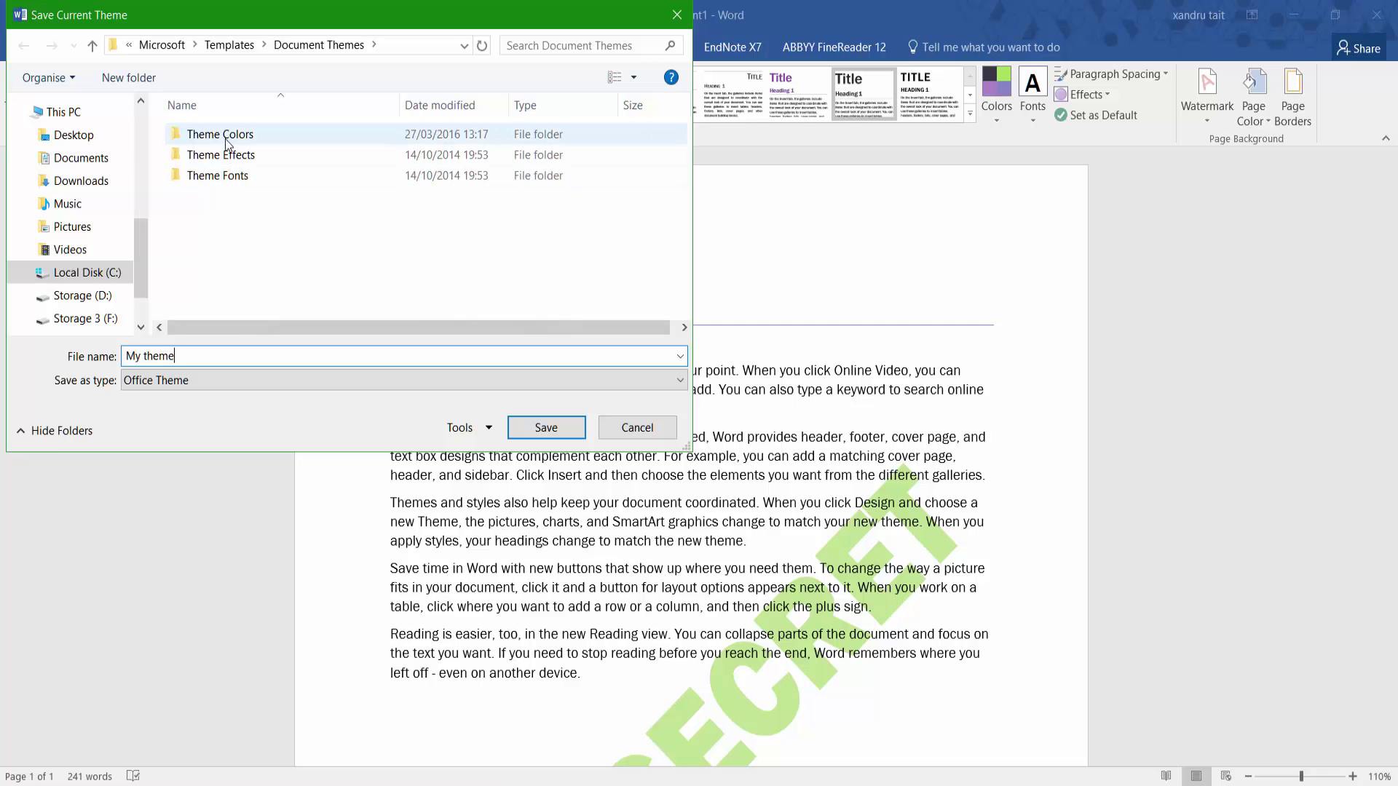
{"action": "left_click", "coordinate": [548, 429]}
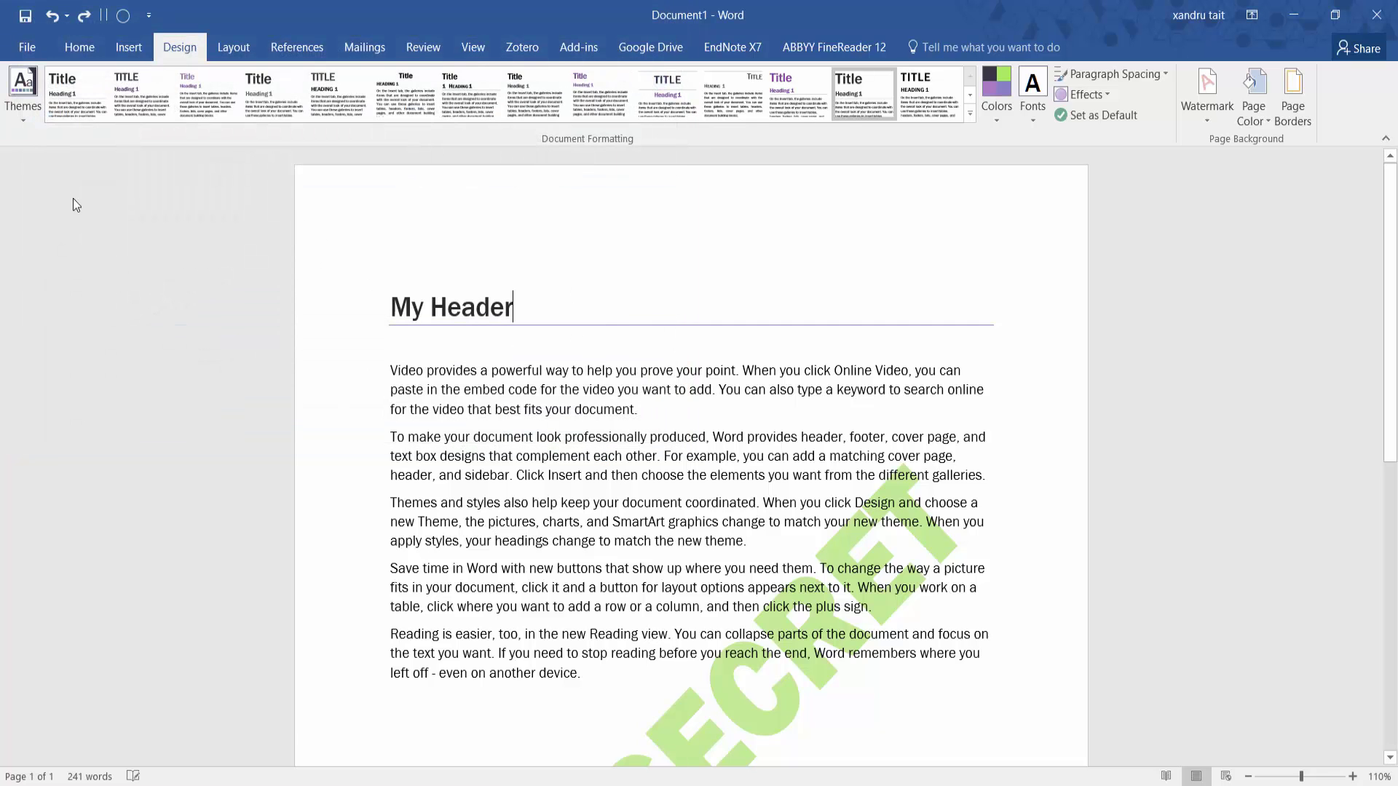
Step: Try the Office theme, then apply the custom My theme to the document
{"action": "left_click", "coordinate": [23, 105]}
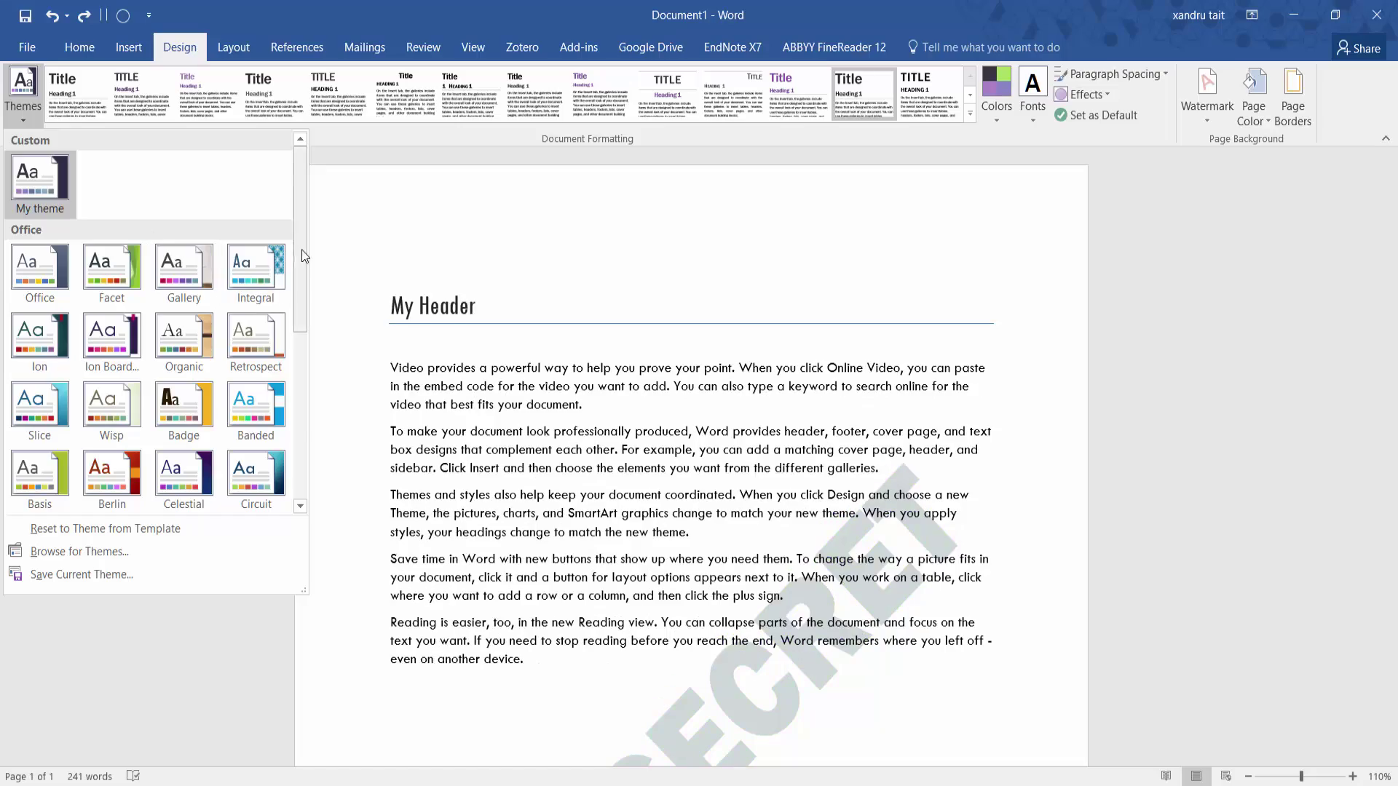
{"action": "scroll", "coordinate": [153, 328], "scroll_direction": "down", "scroll_amount": 2}
{"action": "scroll", "coordinate": [153, 327], "scroll_direction": "up", "scroll_amount": 2}
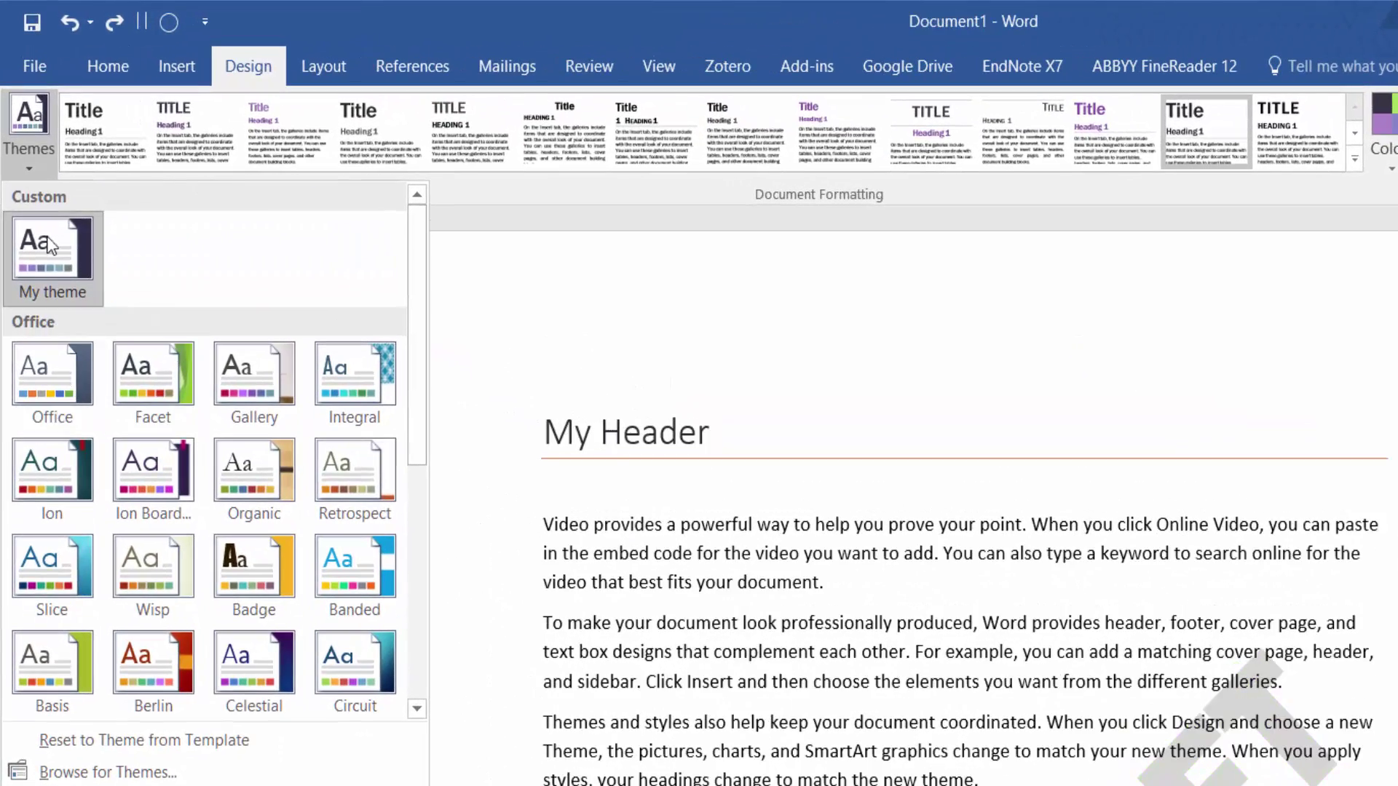
{"action": "left_click", "coordinate": [47, 359]}
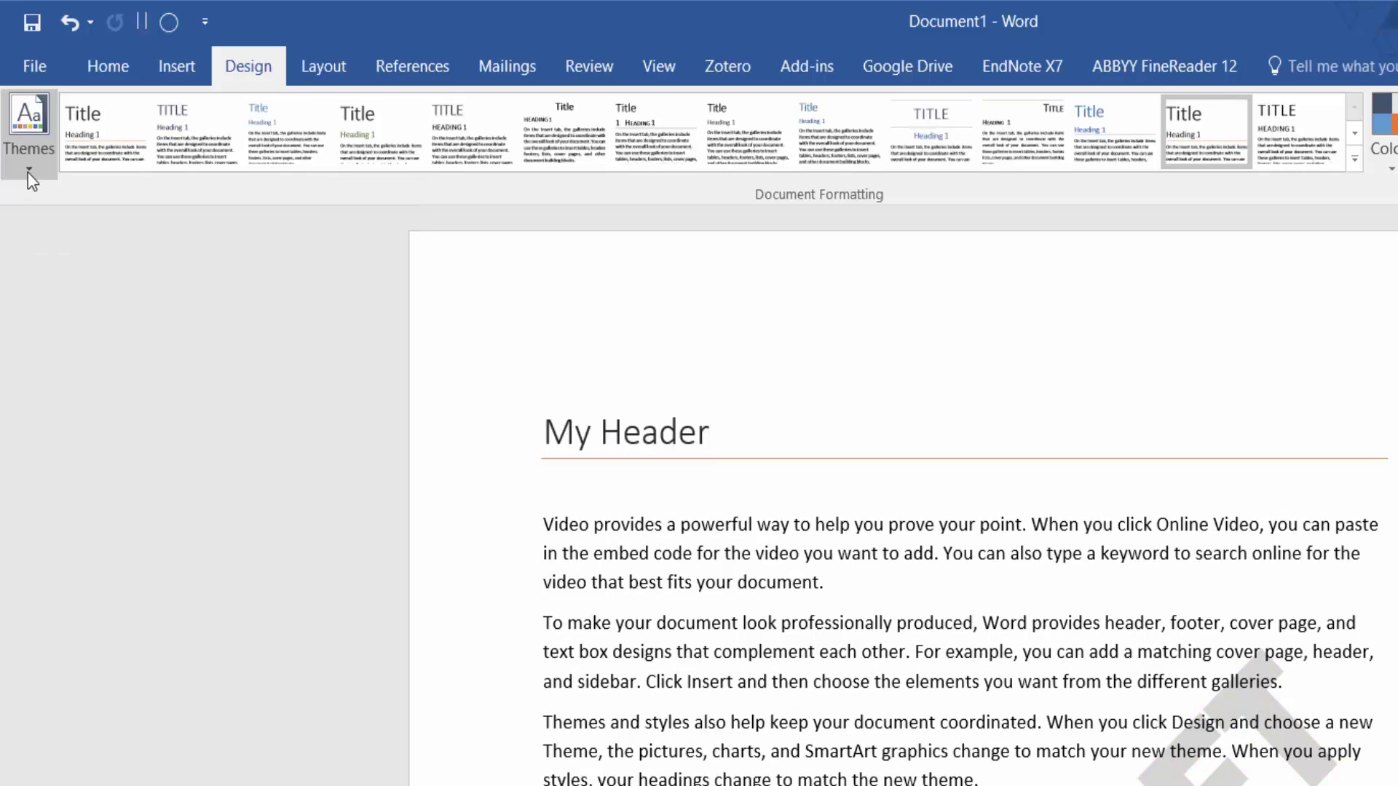
{"action": "left_click", "coordinate": [28, 172]}
{"action": "left_click", "coordinate": [38, 247]}
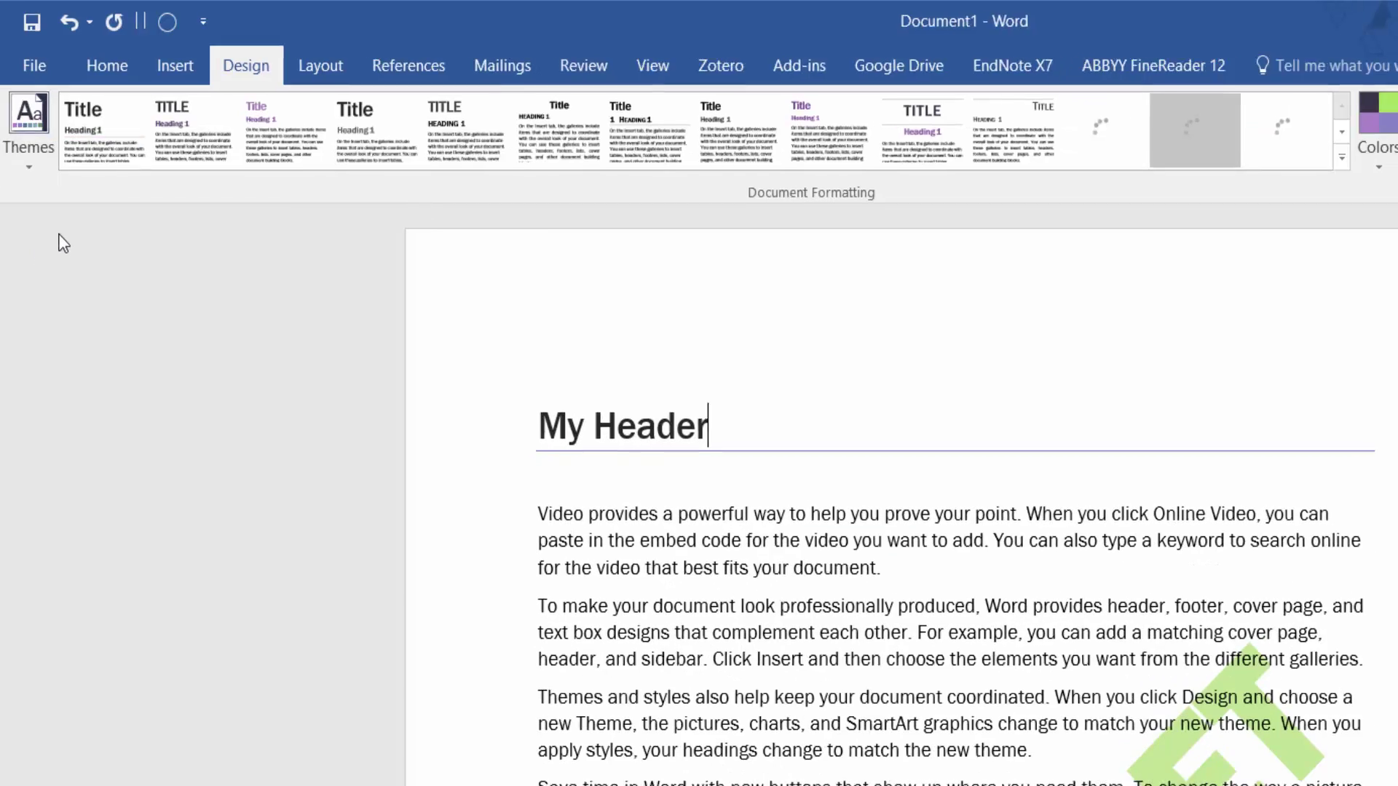